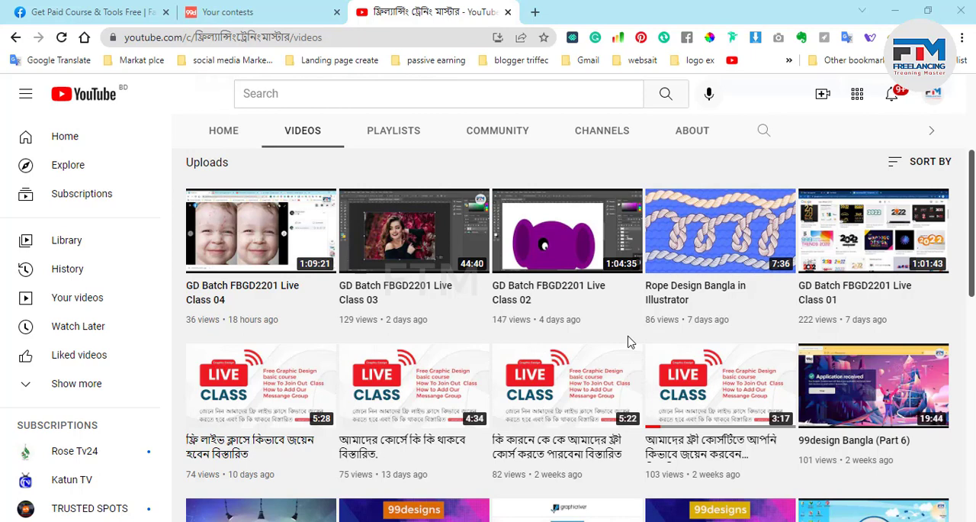
pyautogui.scroll(3, 627, 342)
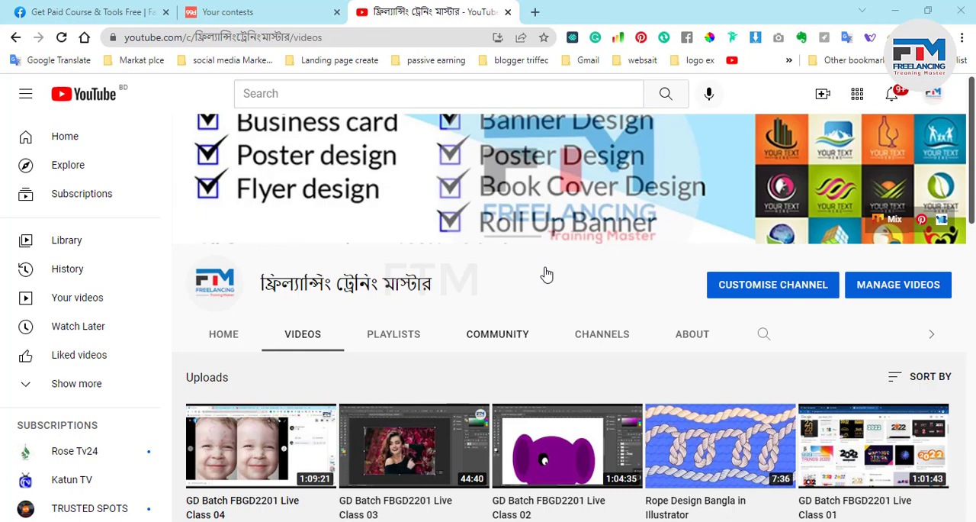
pyautogui.scroll(-2, 547, 275)
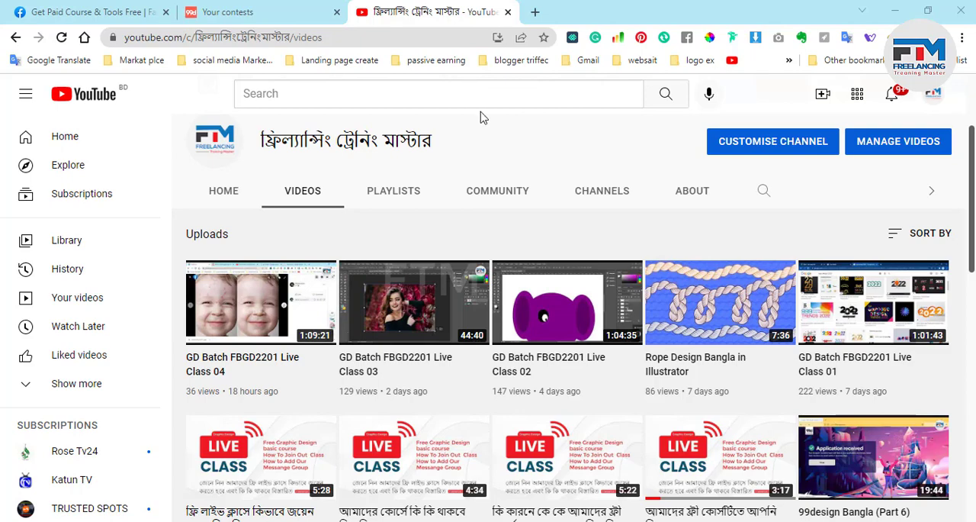
# Switch to Illustrator, draw a black circle about 2.07 in across, and move it near the middle of the artboard.
pyautogui.click(900, 7)
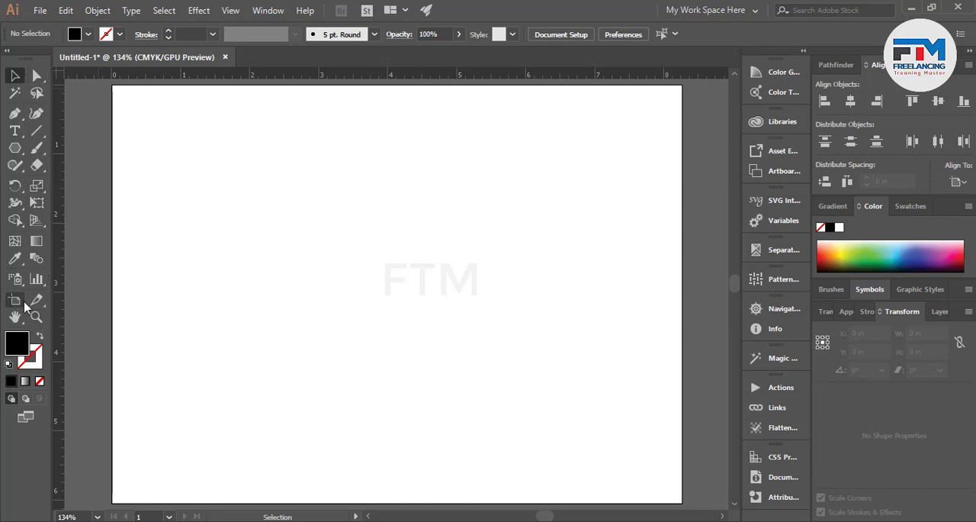
pyautogui.moveTo(14, 148); pyautogui.dragTo(84, 185)
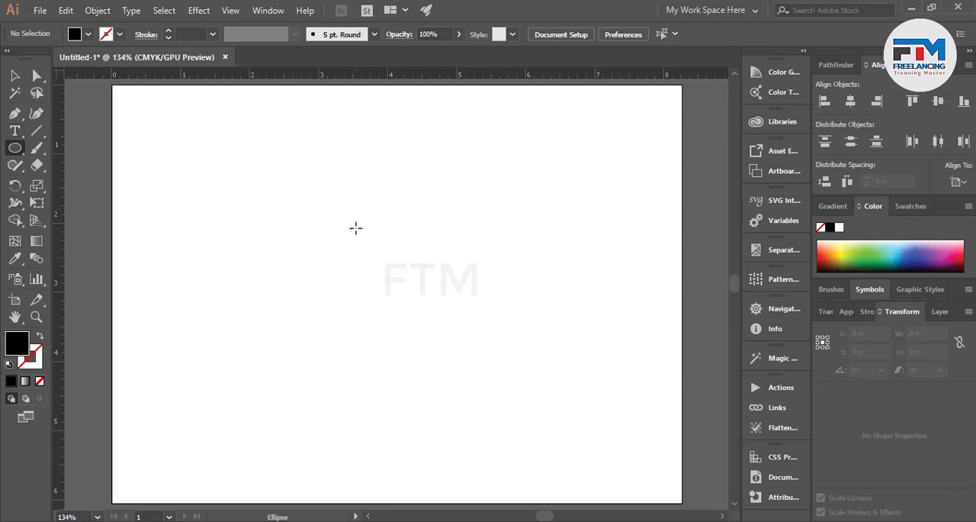
pyautogui.moveTo(305, 198)
pyautogui.mouseDown()
pyautogui.moveTo(382, 291)
pyautogui.moveTo(361, 270)
pyautogui.mouseUp()
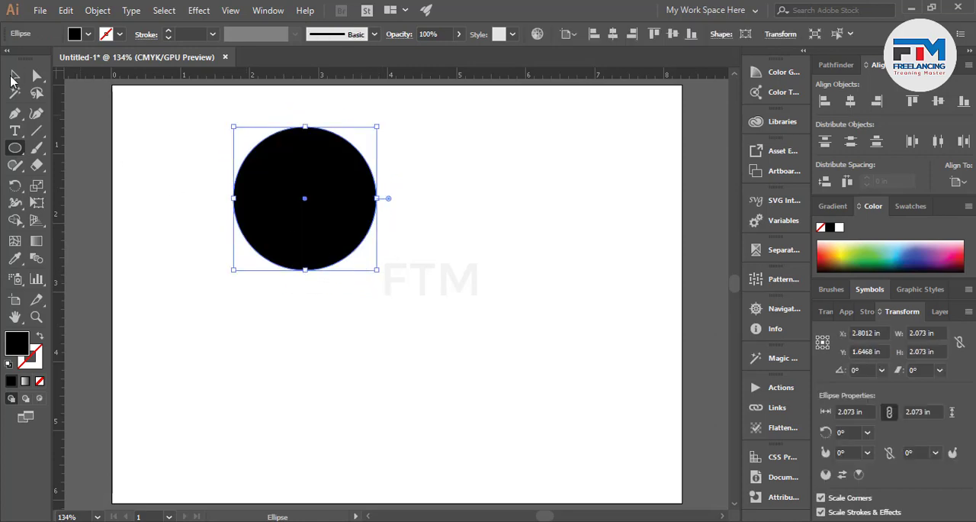
pyautogui.click(14, 75)
pyautogui.moveTo(299, 256); pyautogui.dragTo(376, 330)
pyautogui.click(529, 305)
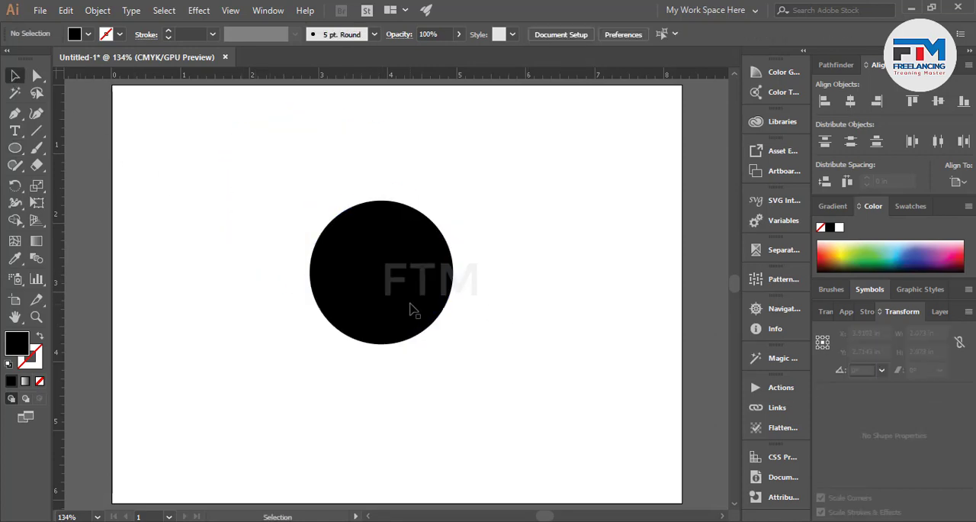
# Create three concentric scaled-down copies of the circle, about 1.41 in, 0.89 in and 0.39 in across.
pyautogui.click(410, 309)
pyautogui.press('a')
pyautogui.press('v')
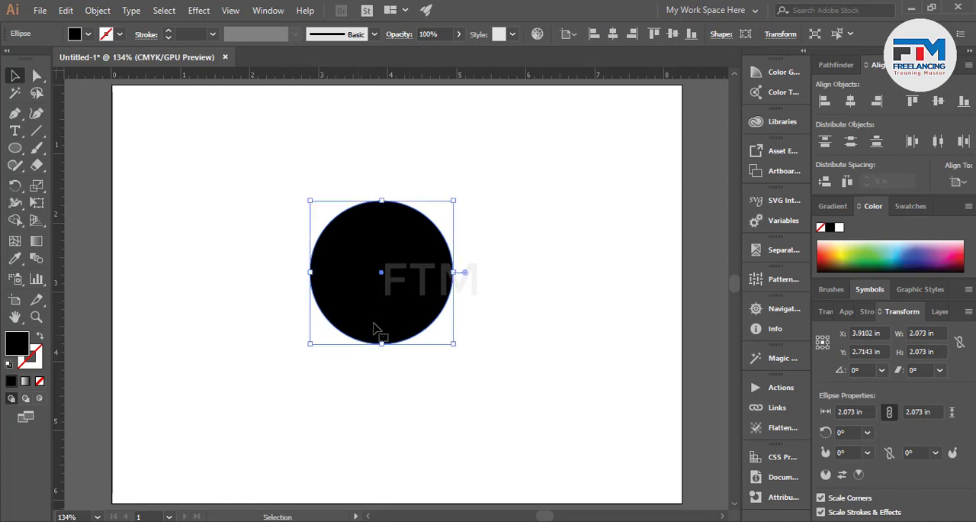
pyautogui.moveTo(453, 345); pyautogui.dragTo(430, 347)
pyautogui.press('a')
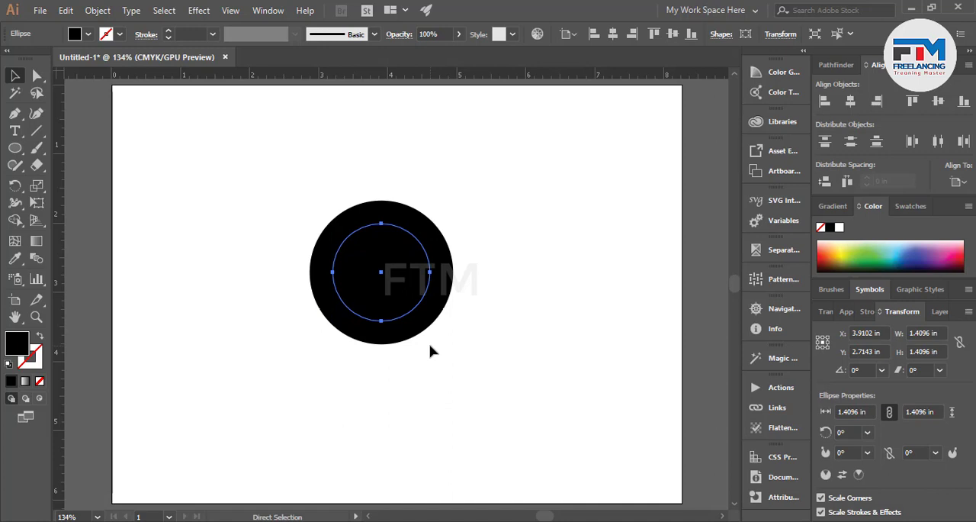
pyautogui.press('v')
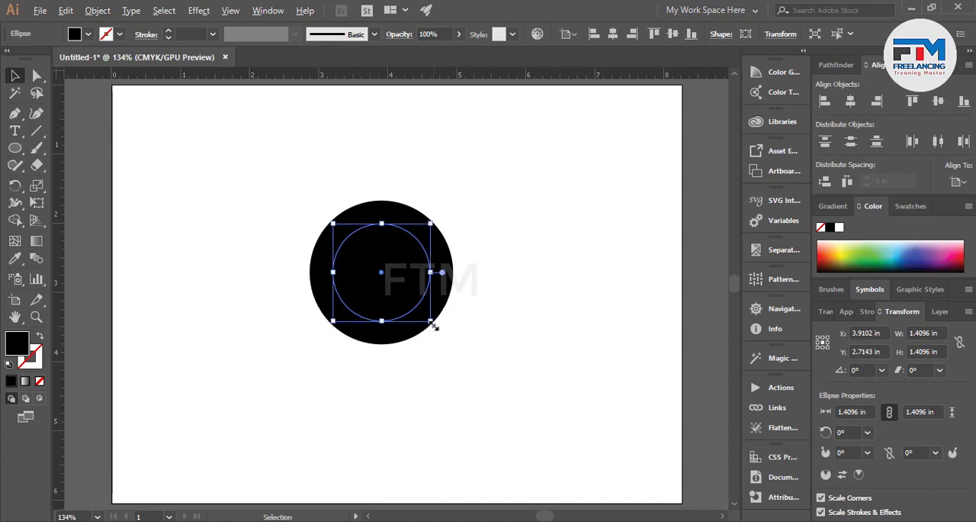
pyautogui.moveTo(433, 325); pyautogui.dragTo(413, 318)
pyautogui.press('a')
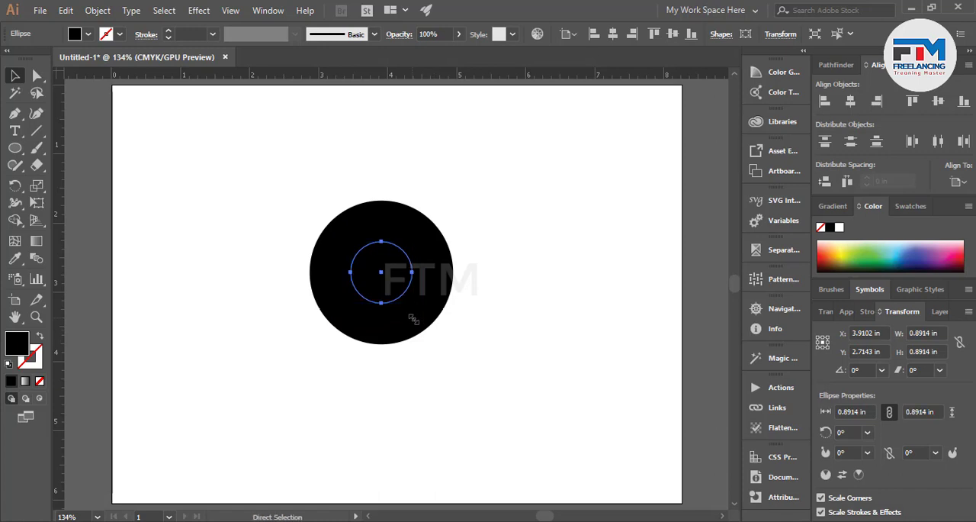
pyautogui.press('v')
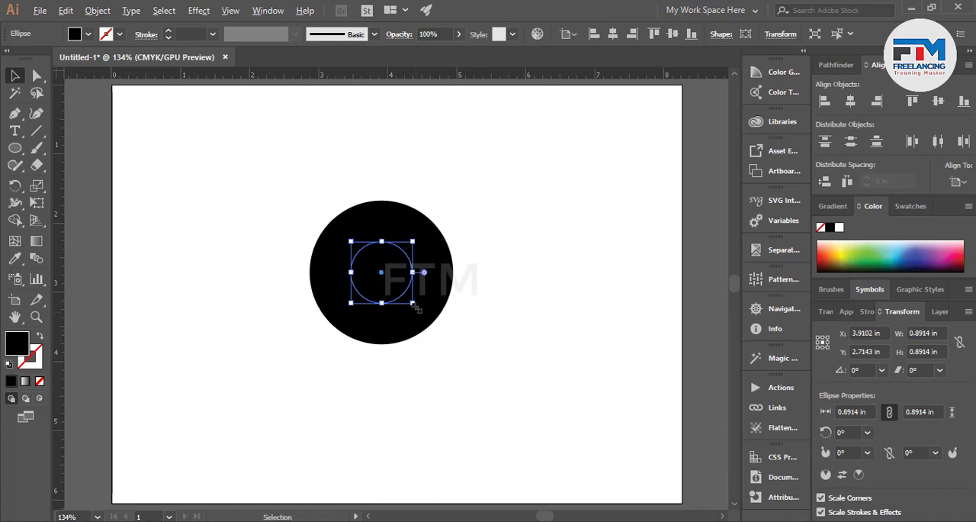
pyautogui.moveTo(414, 304); pyautogui.dragTo(396, 288)
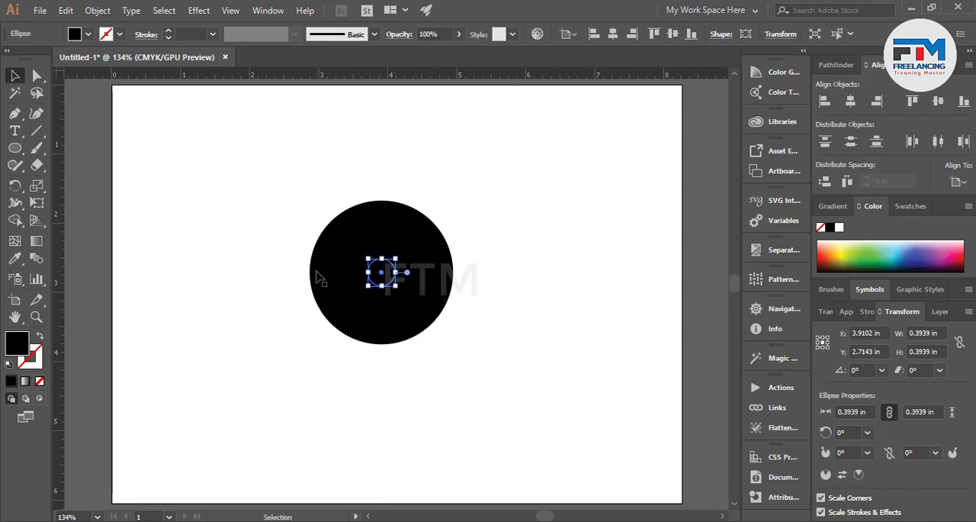
# Select all the circles and remove the band between the second and third circles with the Shape Builder tool.
pyautogui.moveTo(263, 202); pyautogui.dragTo(480, 377)
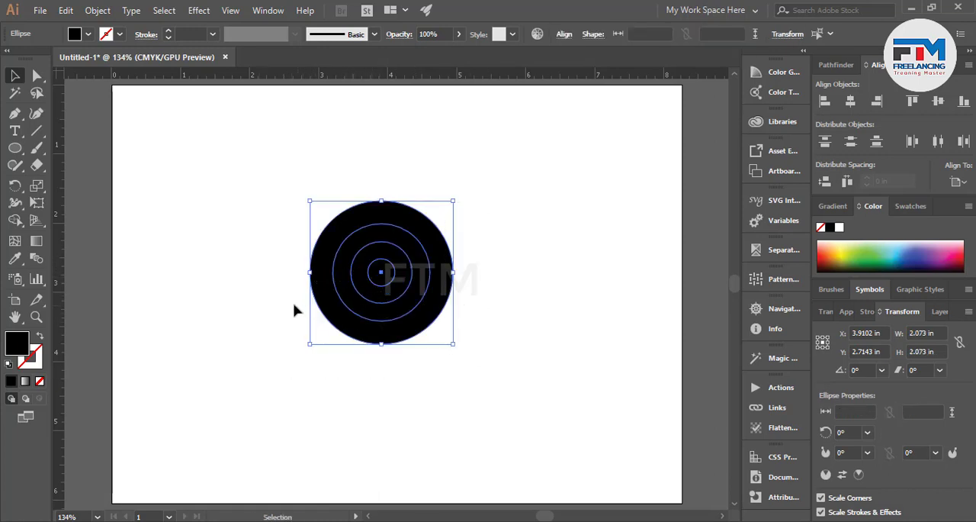
pyautogui.moveTo(195, 173); pyautogui.dragTo(507, 394)
pyautogui.click(12, 220)
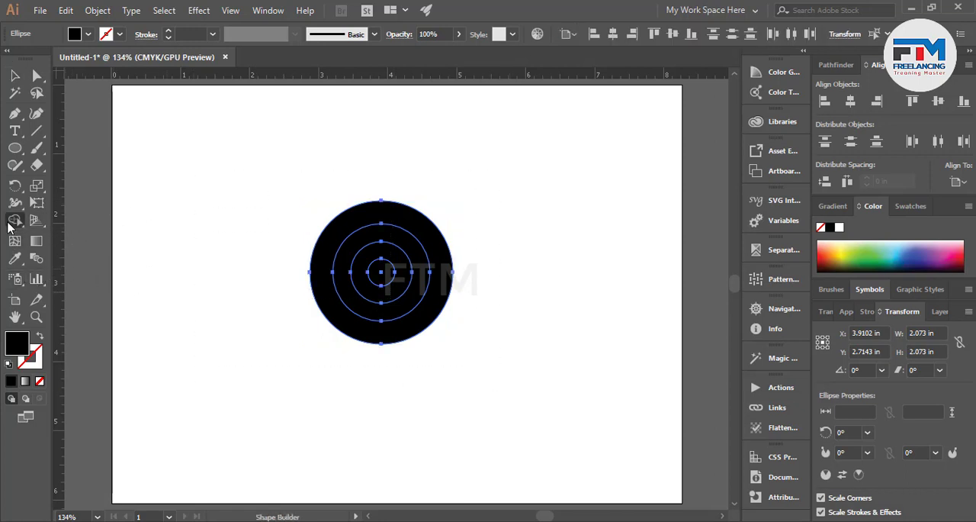
pyautogui.keyDown('alt'); pyautogui.click(370, 311); pyautogui.keyUp('alt')
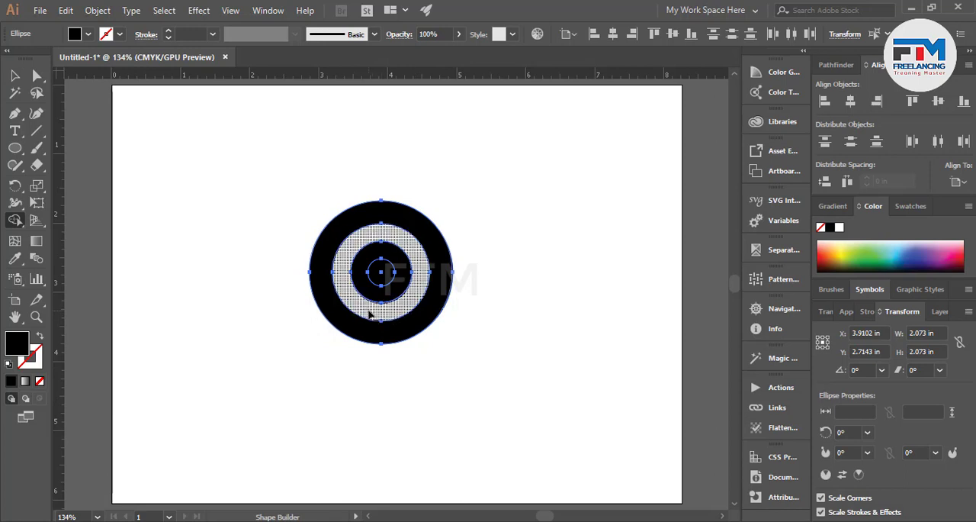
pyautogui.click(14, 74)
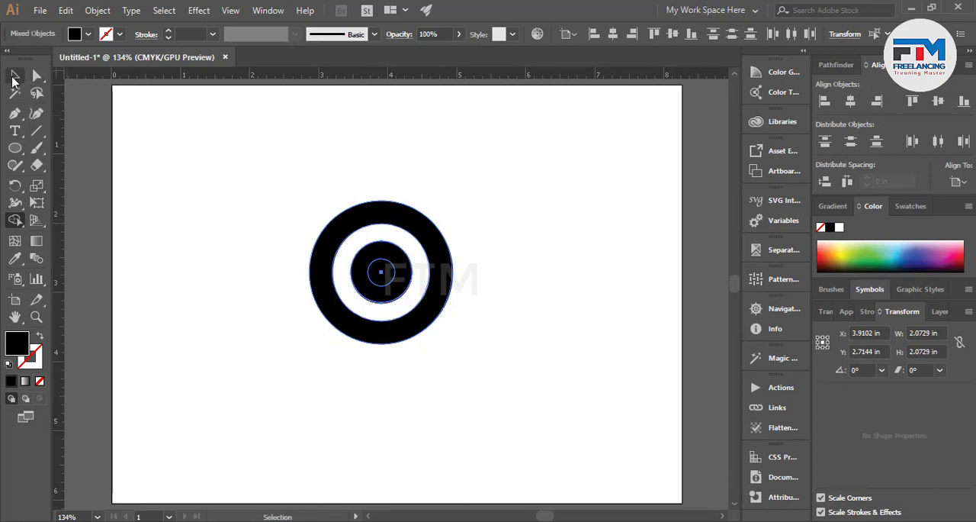
pyautogui.click(233, 231)
# Move the smallest circle toward the pupil's upper left, fill it white, and shrink it to about 0.32 in.
pyautogui.scroll(2, 379, 287)
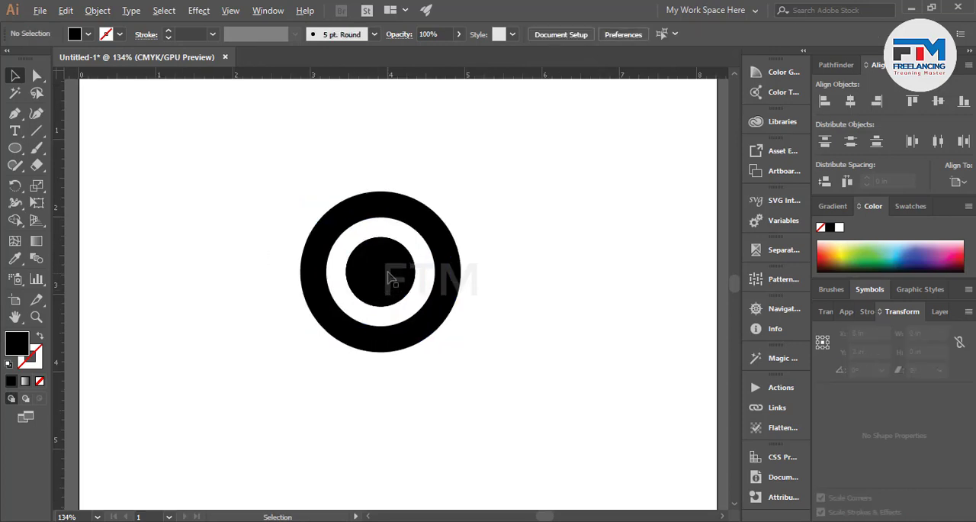
pyautogui.moveTo(379, 273); pyautogui.dragTo(363, 261)
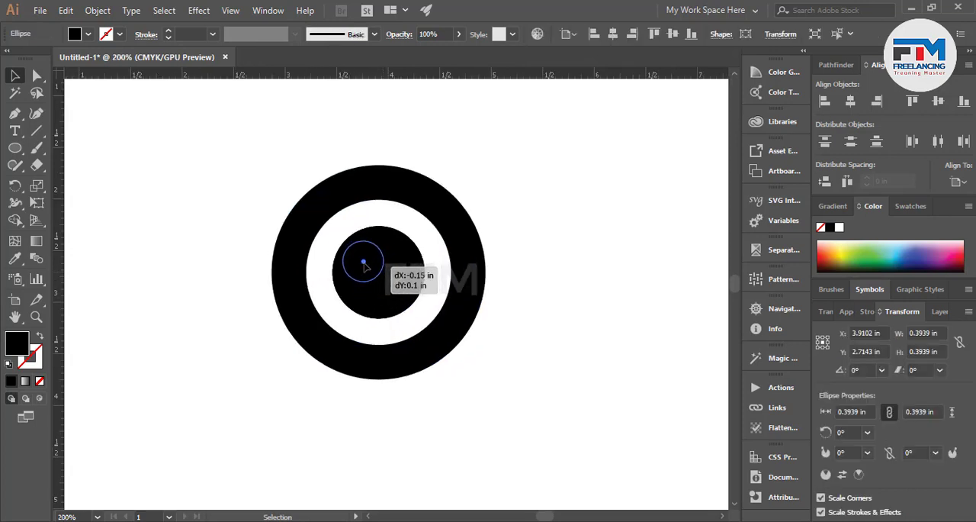
pyautogui.click(862, 242)
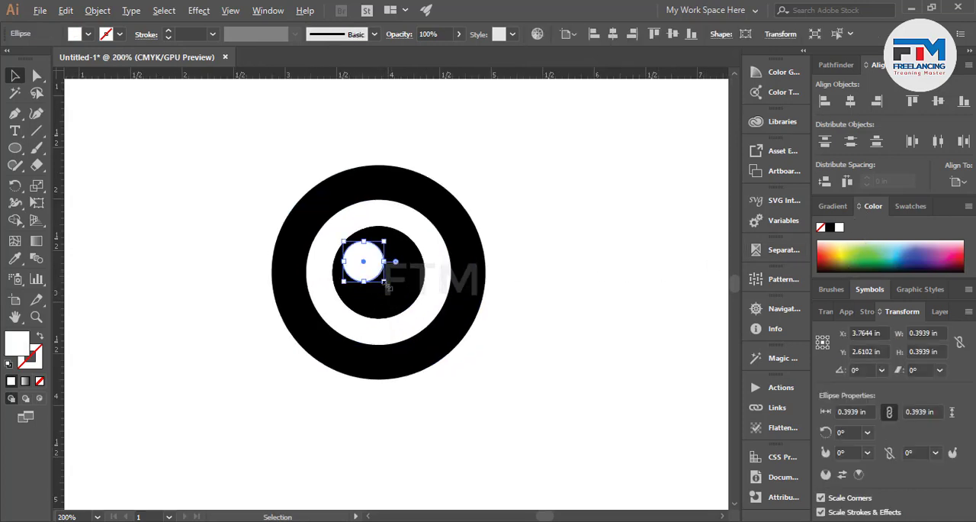
pyautogui.moveTo(385, 282); pyautogui.dragTo(381, 277)
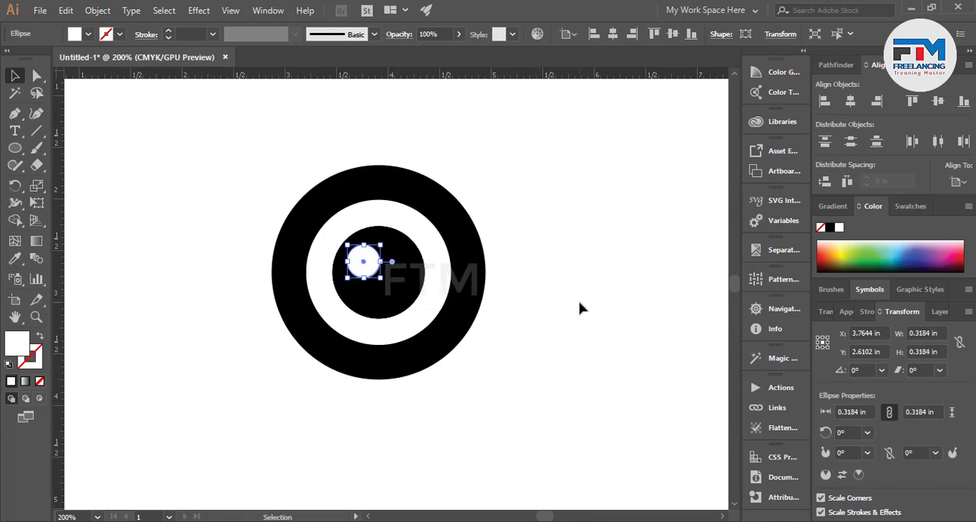
pyautogui.click(581, 307)
# Scale the black pupil together with its white highlight down to about 0.79 in across.
pyautogui.scroll(2, 414, 294)
pyautogui.click(373, 300)
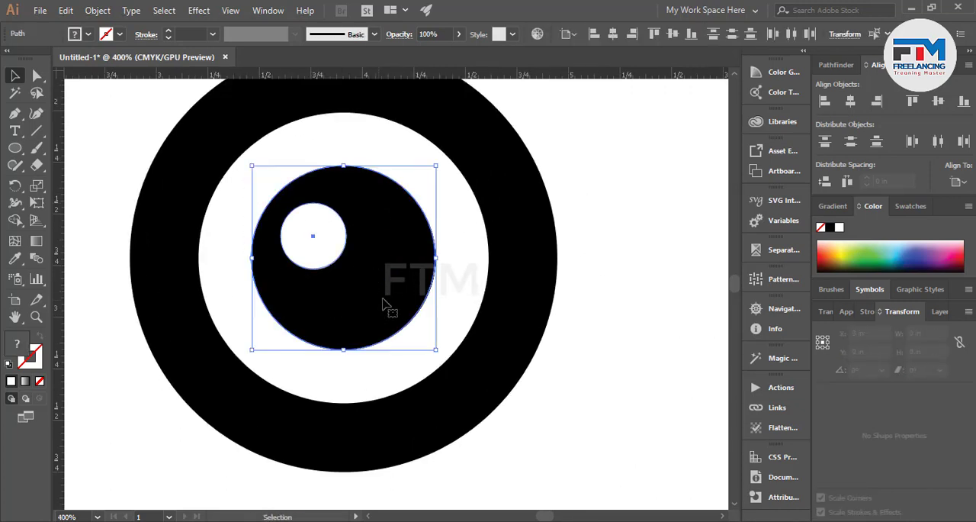
pyautogui.moveTo(436, 349); pyautogui.dragTo(426, 339)
pyautogui.scroll(-3, 316, 321)
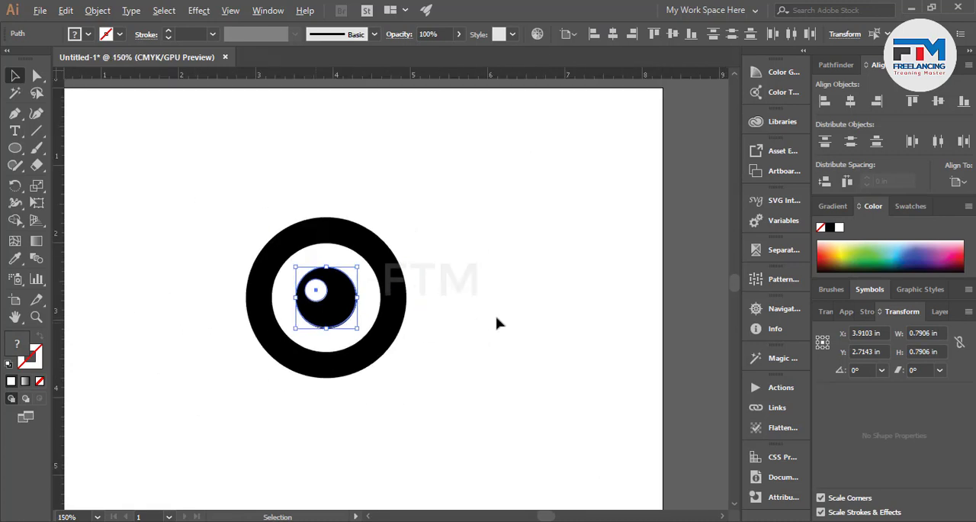
pyautogui.click(497, 316)
# Stretch the outer ring's rightmost anchor points outward with Direct Selection, making the ring about 2.14 in wide.
pyautogui.scroll(-3, 191, 330)
pyautogui.scroll(2, 242, 339)
pyautogui.scroll(1, 236, 323)
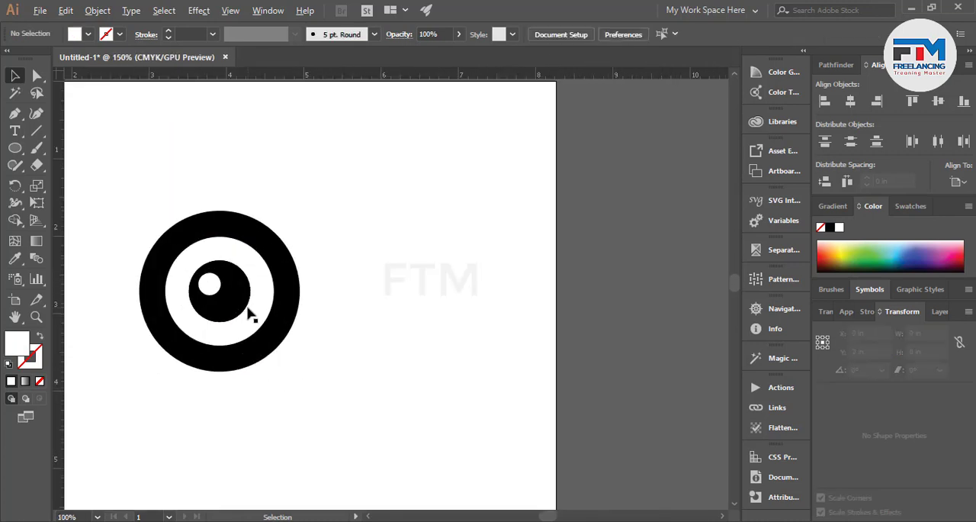
pyautogui.scroll(2, 254, 308)
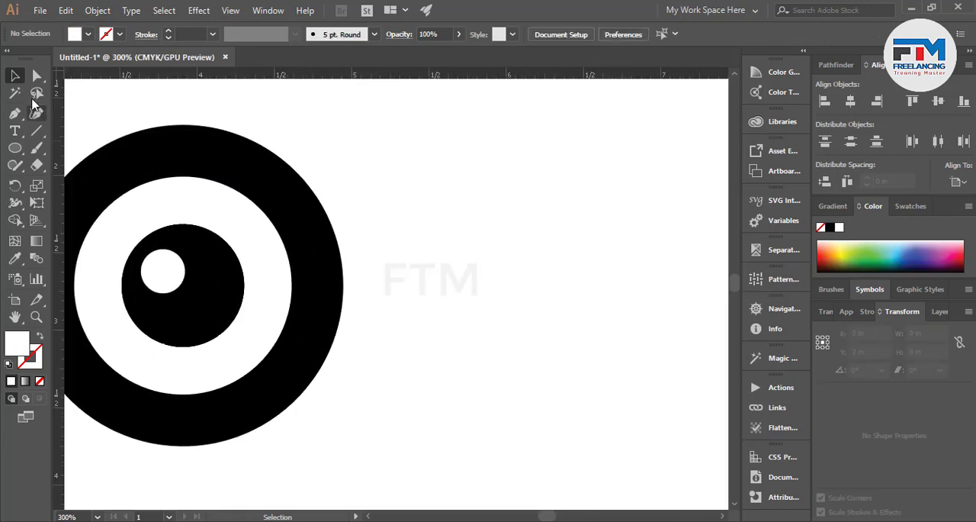
pyautogui.click(37, 75)
pyautogui.moveTo(392, 258); pyautogui.dragTo(276, 335)
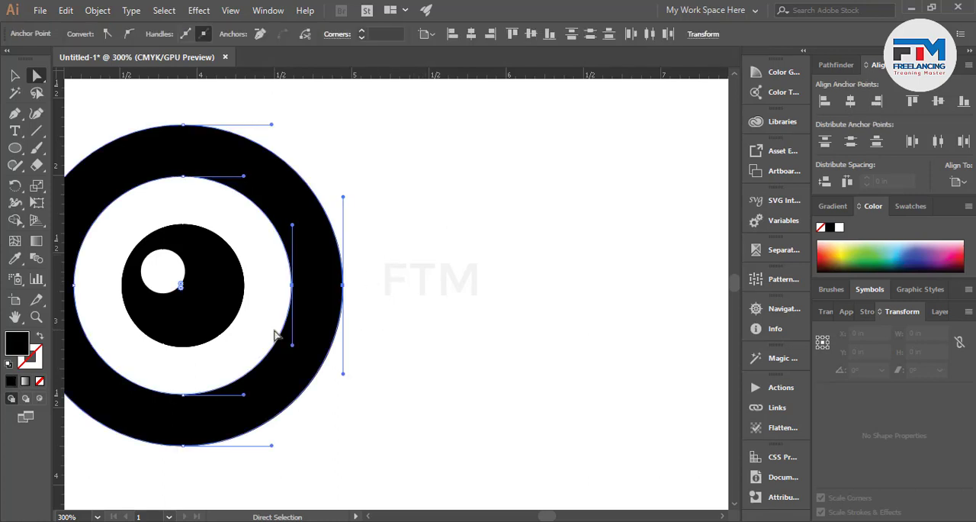
pyautogui.click(340, 287)
pyautogui.click(343, 286)
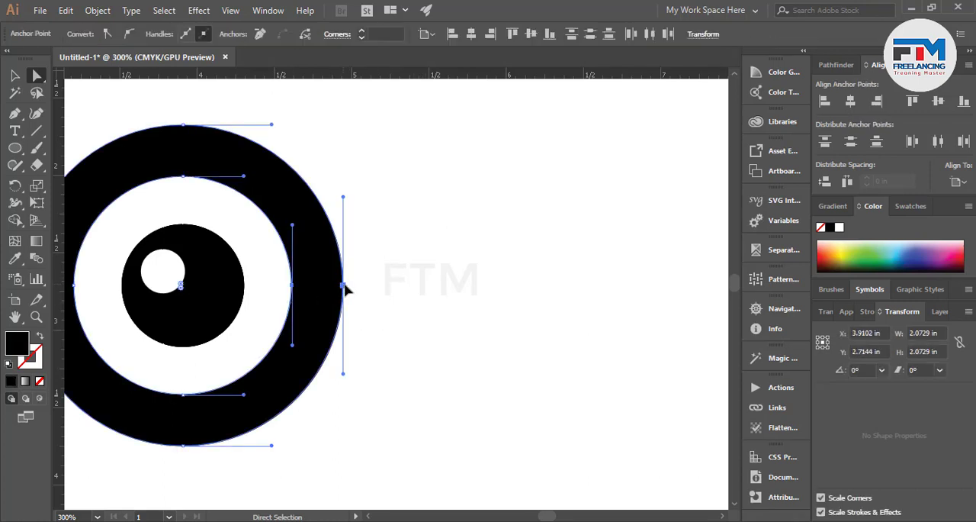
pyautogui.moveTo(344, 287); pyautogui.dragTo(355, 288)
pyautogui.click(399, 285)
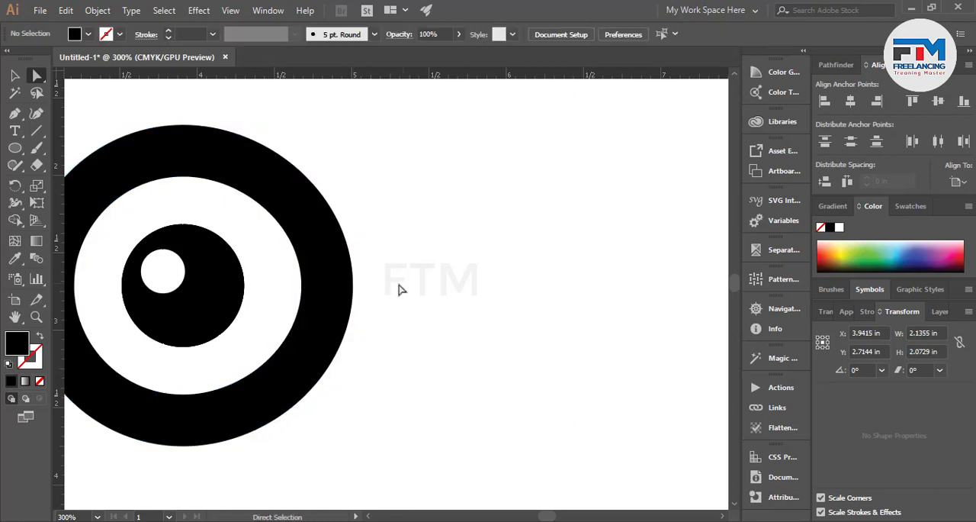
# Draw a vertical line about 2.11 in long through the right part of the outer ring.
pyautogui.scroll(-1, 307, 312)
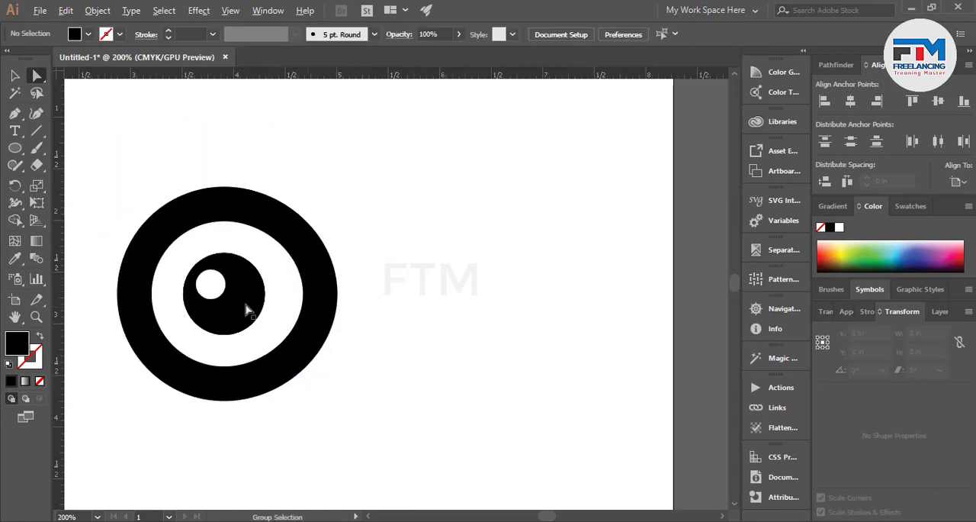
pyautogui.click(14, 113)
pyautogui.click(36, 131)
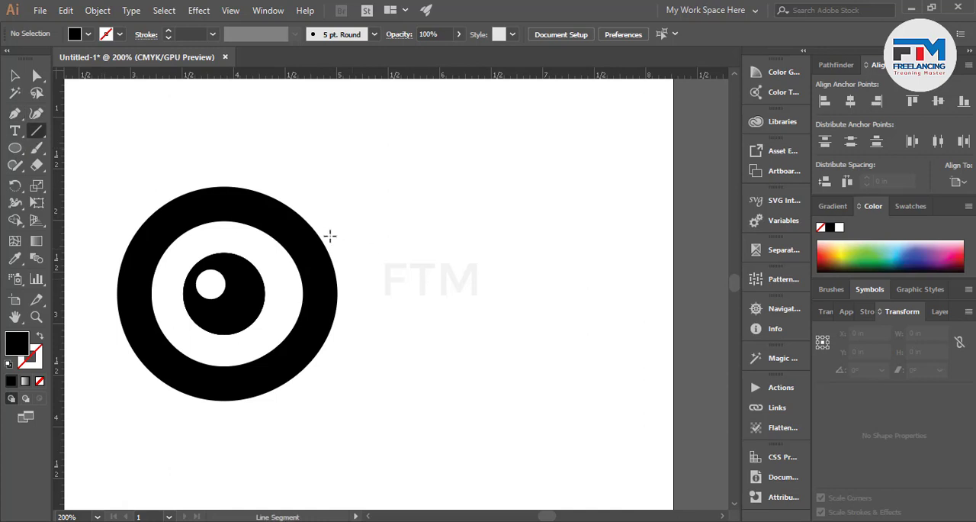
pyautogui.moveTo(299, 202); pyautogui.dragTo(299, 419)
pyautogui.press('v')
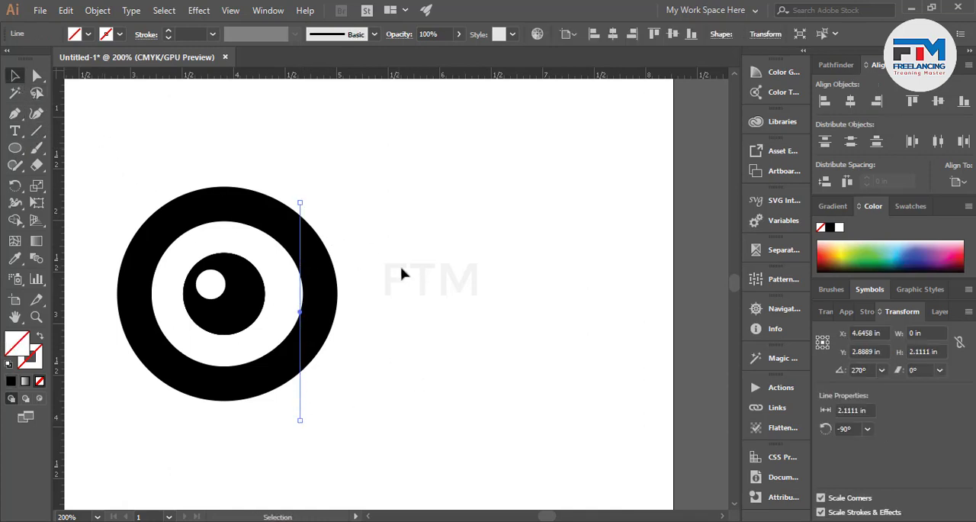
# Remove the part of the ring to the right of the vertical line with the Shape Builder tool.
pyautogui.moveTo(391, 239); pyautogui.dragTo(303, 336)
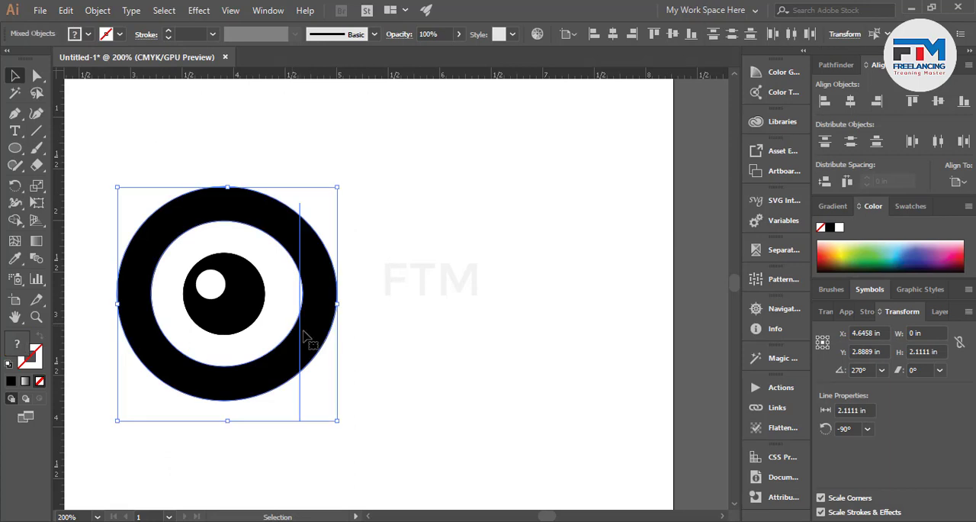
pyautogui.click(14, 219)
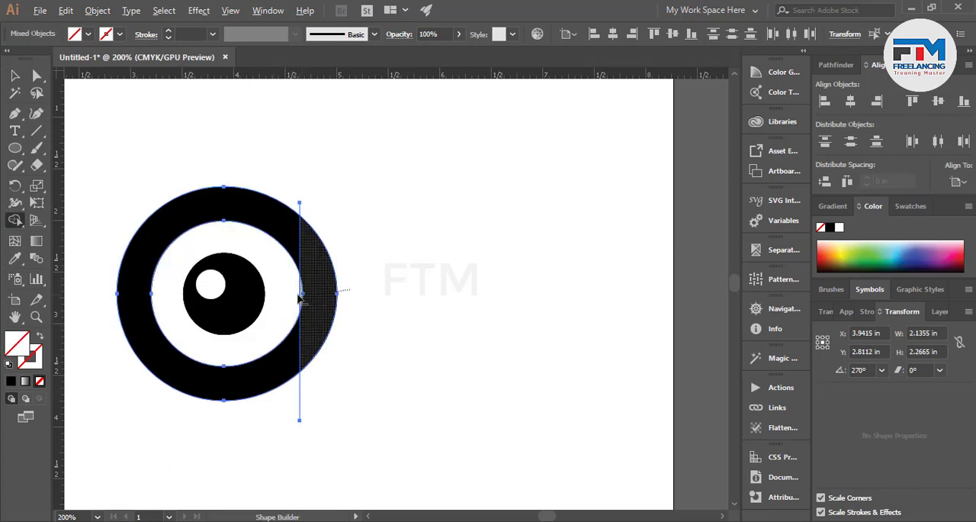
pyautogui.keyDown('alt'); pyautogui.click(318, 297); pyautogui.keyUp('alt')
pyautogui.click(13, 76)
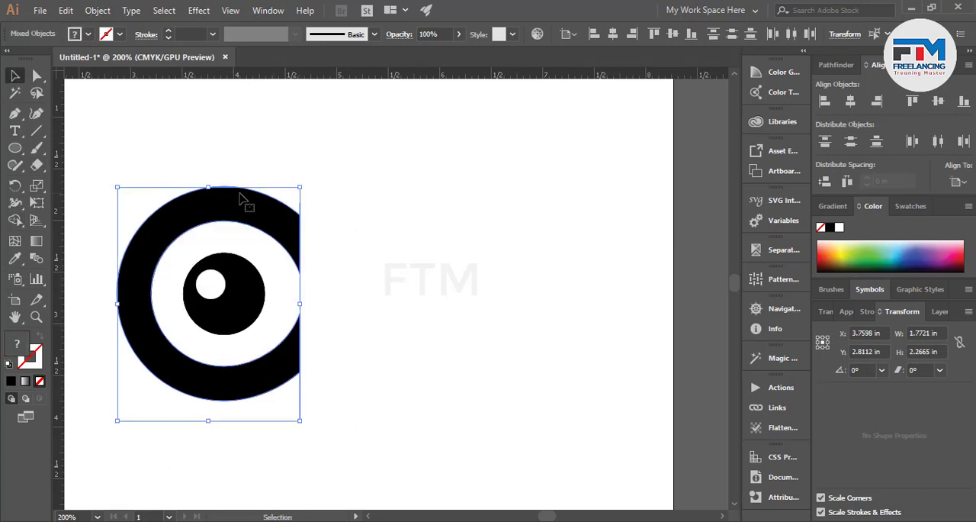
pyautogui.click(309, 202)
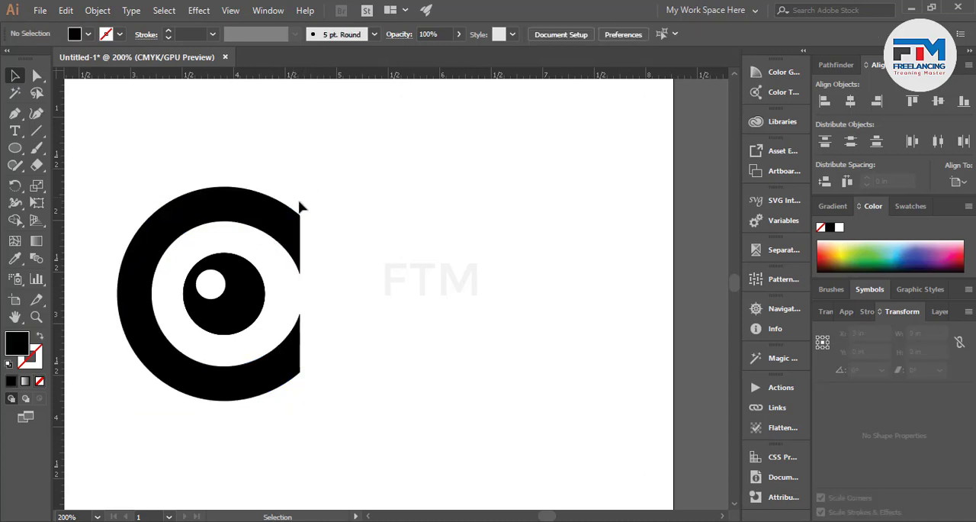
# Delete the leftover line pieces above and below the ring's cut edge.
pyautogui.click(301, 209)
pyautogui.press('Delete')
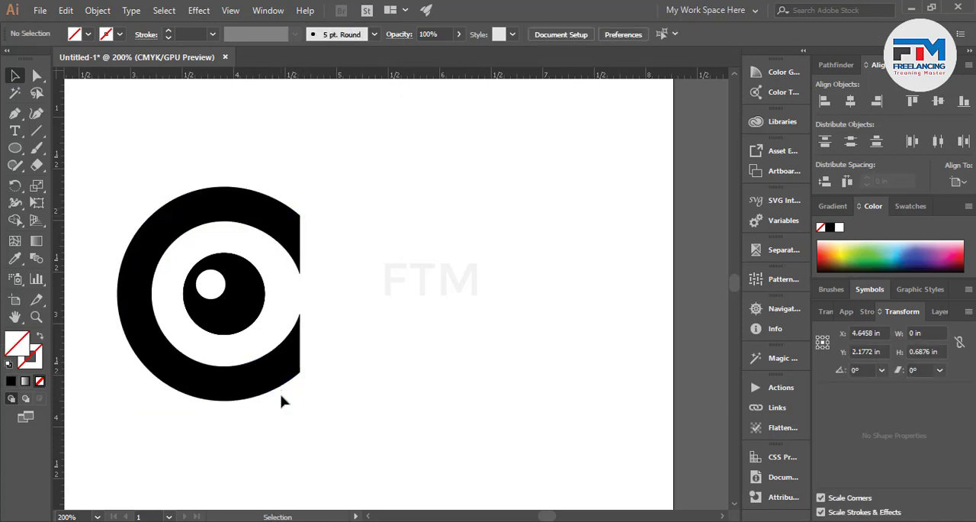
pyautogui.moveTo(297, 417); pyautogui.dragTo(320, 388)
pyautogui.press('Delete')
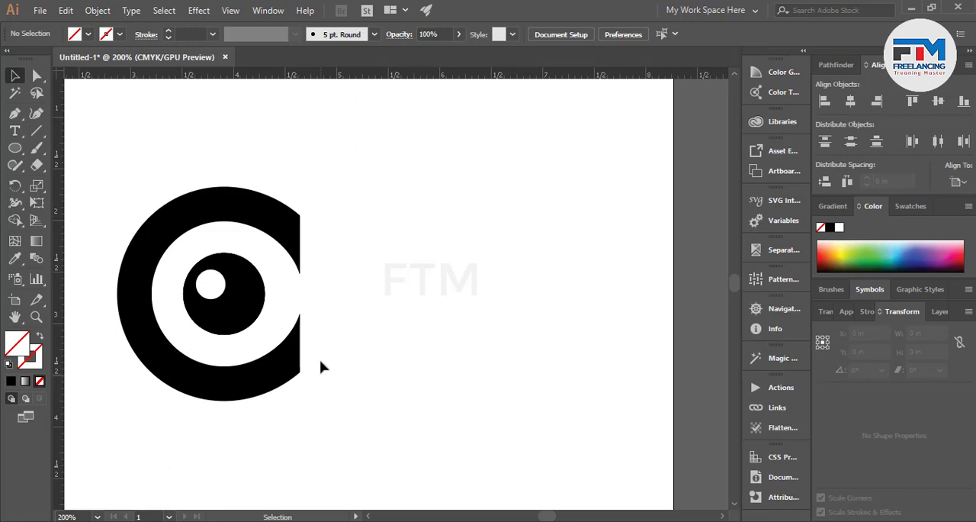
# Draw a circle about 1.5 in across overlapping the ring's upper edge and fill it black.
pyautogui.moveTo(125, 163); pyautogui.dragTo(333, 303)
pyautogui.click(181, 194)
pyautogui.scroll(1, 180, 169)
pyautogui.scroll(1, 181, 168)
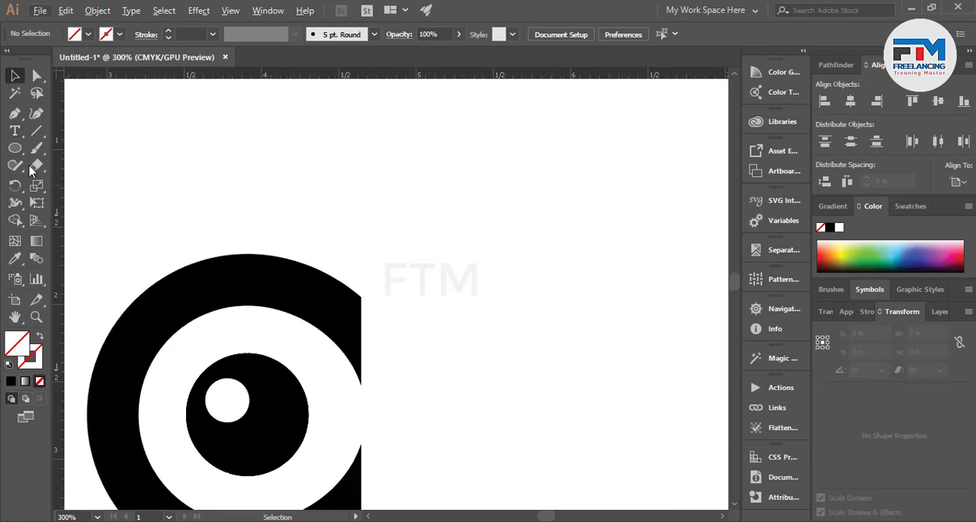
pyautogui.click(14, 148)
pyautogui.moveTo(266, 204); pyautogui.dragTo(379, 321)
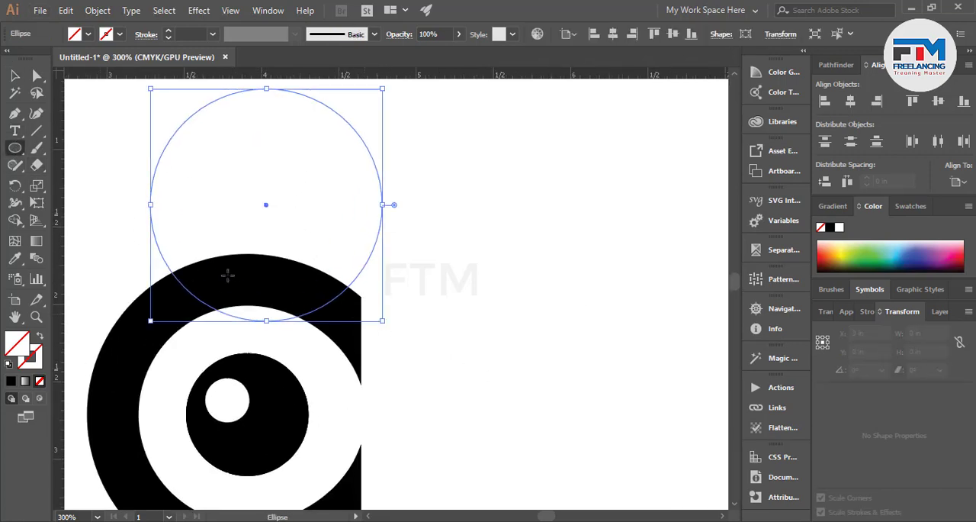
pyautogui.press('v')
pyautogui.click(830, 227)
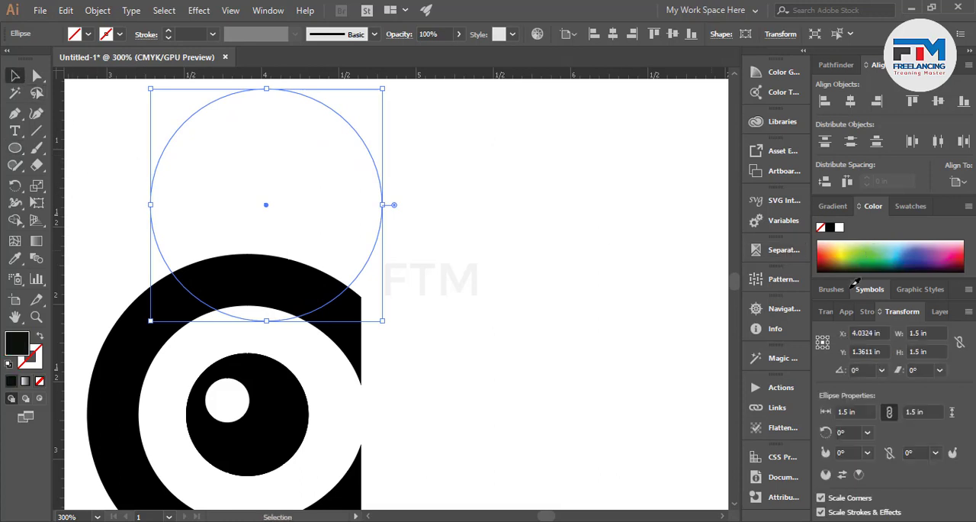
pyautogui.moveTo(267, 258); pyautogui.dragTo(268, 220)
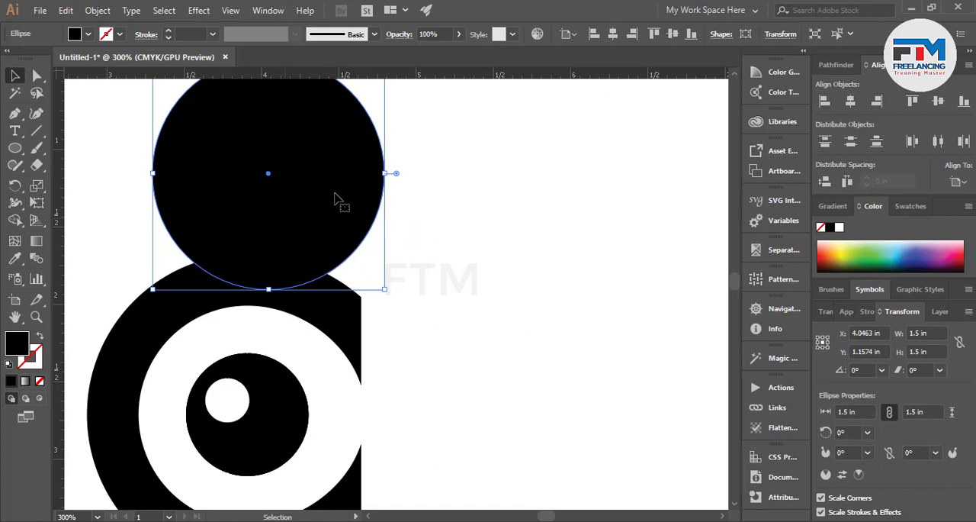
# Reduce the new circle's opacity to 77%.
pyautogui.click(432, 34)
pyautogui.scroll(-14, 433, 34)
pyautogui.scroll(-9, 432, 33)
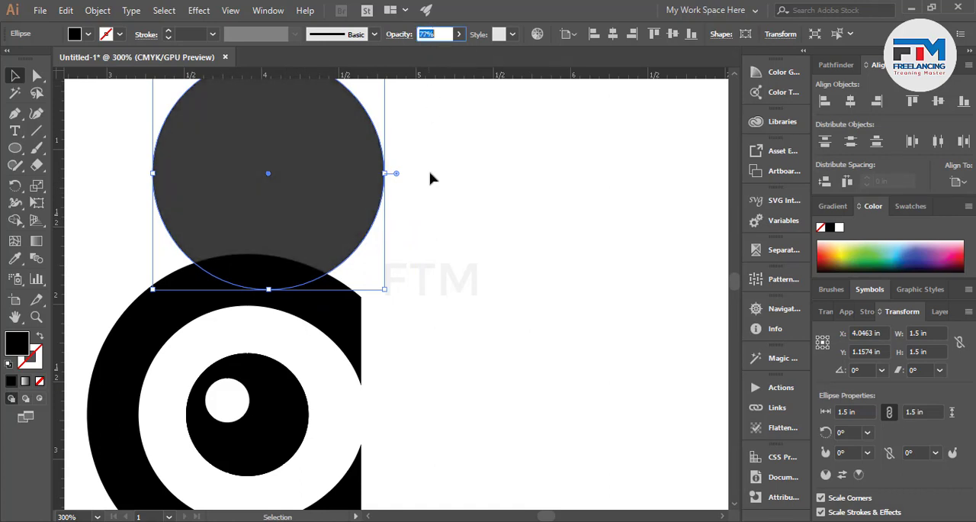
pyautogui.click(448, 235)
# Duplicate the translucent circle slightly up and to the right, leaving a crescent along the original's lower-left side.
pyautogui.moveTo(277, 226); pyautogui.dragTo(291, 197)
pyautogui.moveTo(297, 190); pyautogui.dragTo(308, 191)
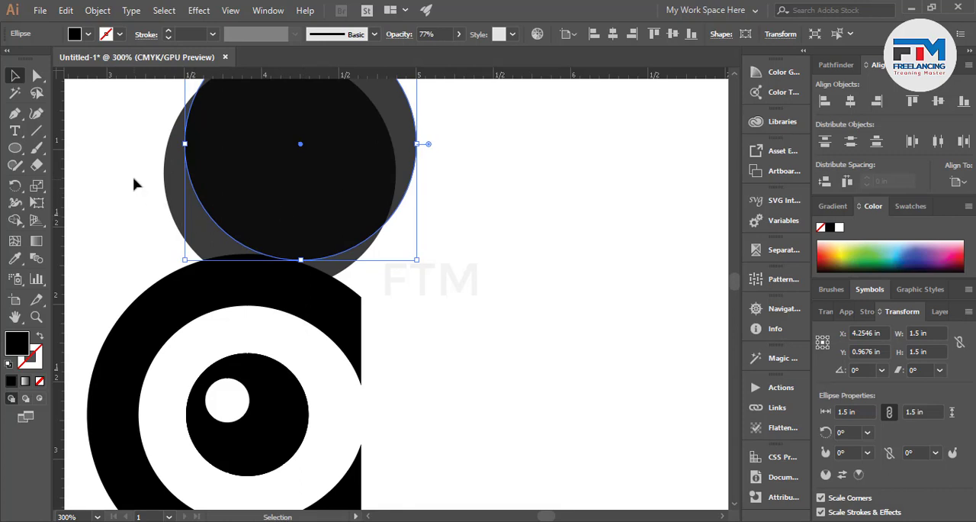
pyautogui.moveTo(243, 202); pyautogui.dragTo(233, 200)
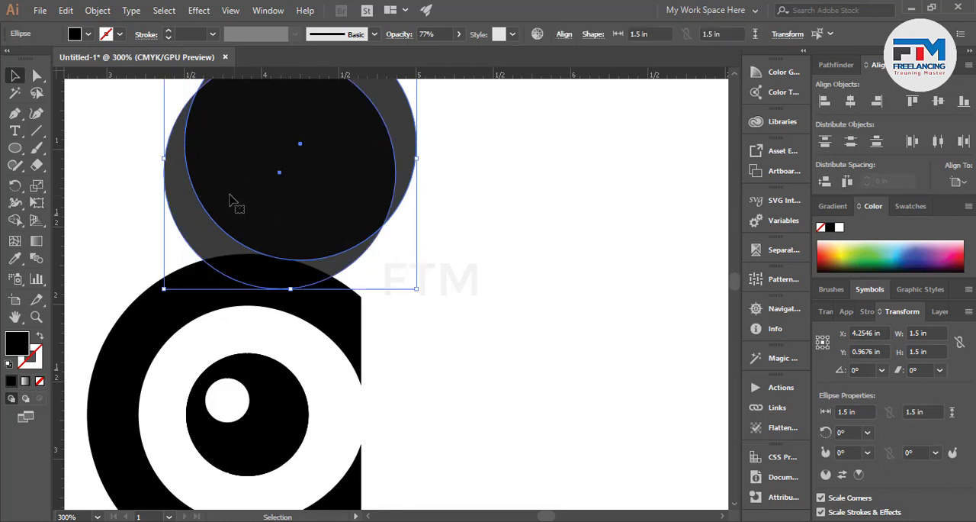
pyautogui.click(97, 179)
# Draw a vertical line about 1.02 in long crossing the lower part of both circles and the ring's top.
pyautogui.press('\\')
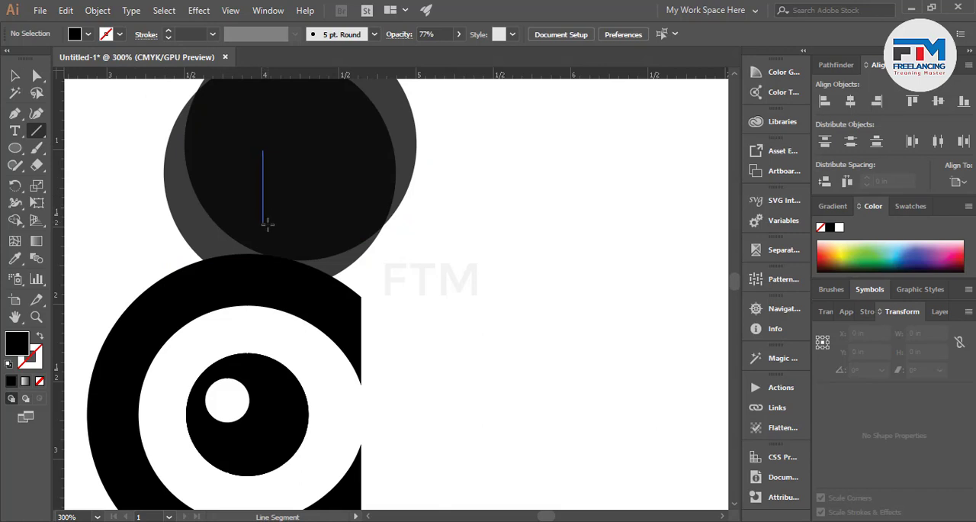
pyautogui.moveTo(275, 282); pyautogui.dragTo(262, 308)
pyautogui.press('v')
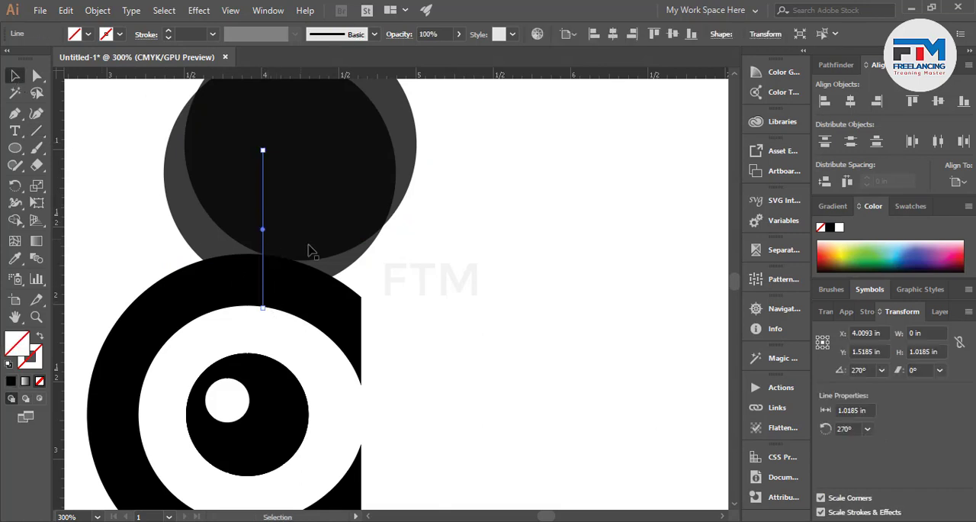
pyautogui.moveTo(263, 258); pyautogui.dragTo(274, 260)
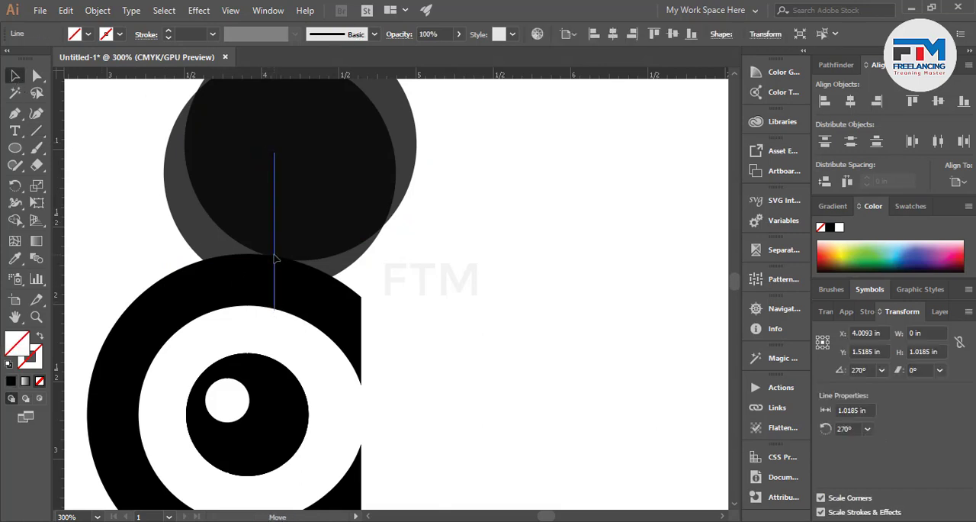
# Use Shape Builder on the circles and line to remove everything except the lower-left crescent ending at the line.
pyautogui.keyDown('shift'); pyautogui.click(305, 210); pyautogui.keyUp('shift')
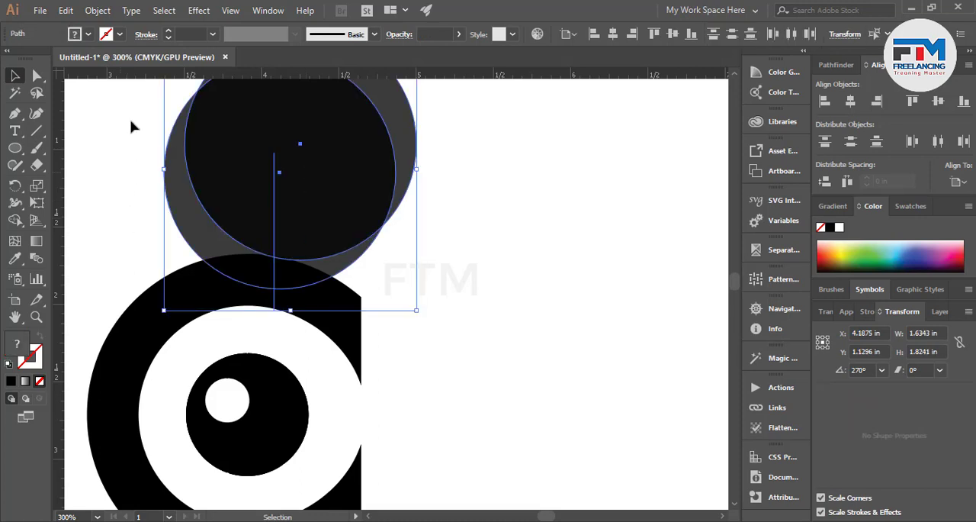
pyautogui.click(14, 219)
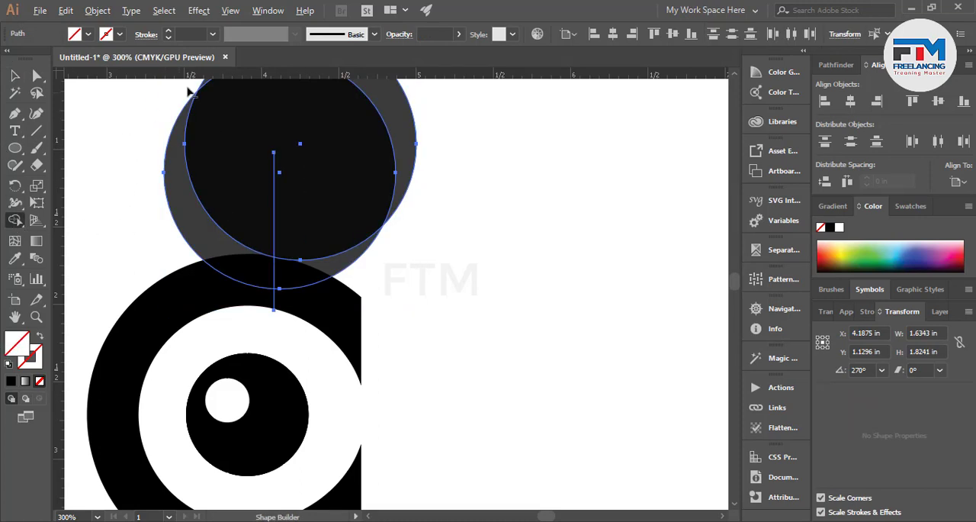
pyautogui.moveTo(347, 249); pyautogui.dragTo(355, 255)
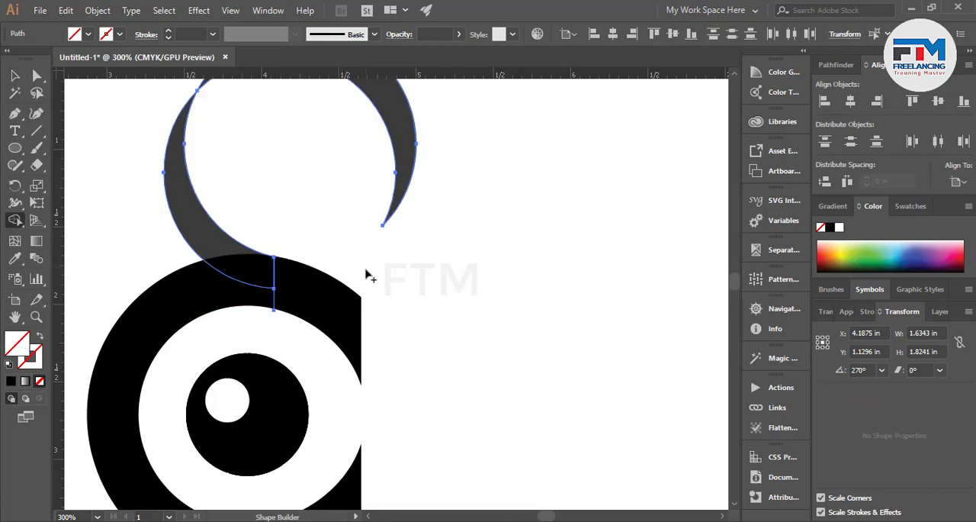
pyautogui.scroll(4, 366, 272)
pyautogui.moveTo(296, 238); pyautogui.dragTo(343, 135)
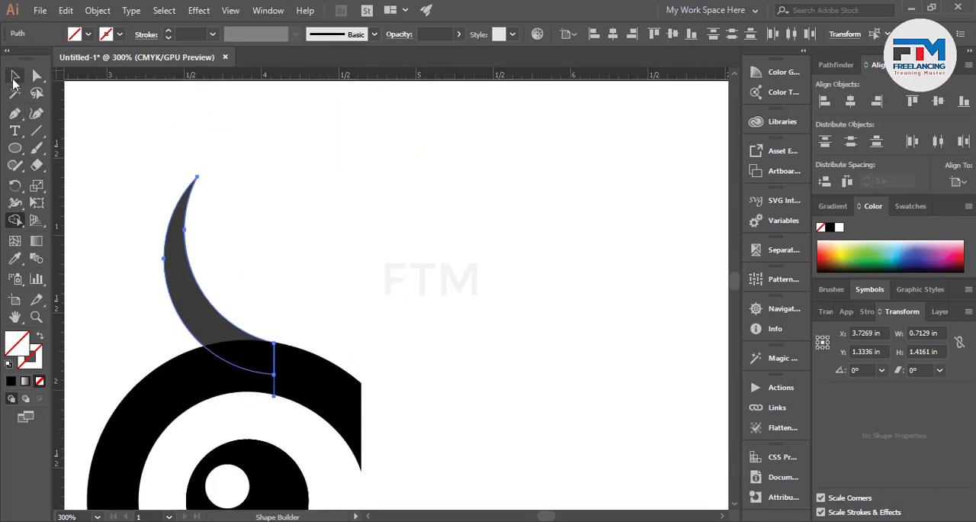
# Delete the leftover line piece below the crescent's cut end.
pyautogui.click(14, 75)
pyautogui.click(107, 163)
pyautogui.click(274, 384)
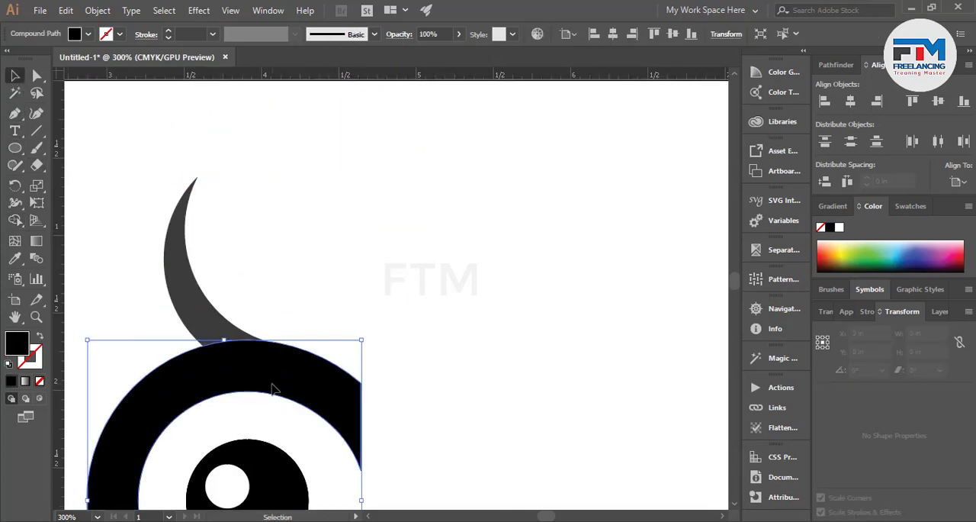
pyautogui.press('ctrl')
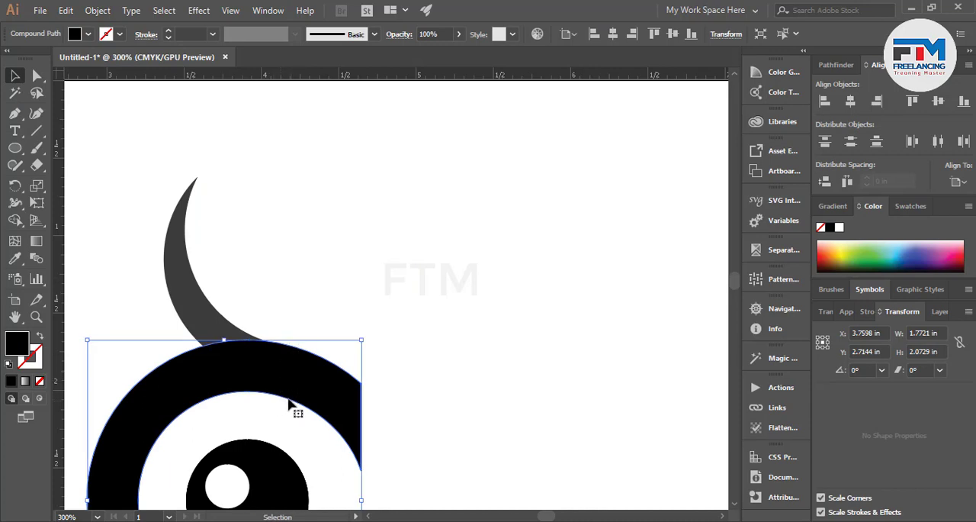
pyautogui.hotkey('ctrl', 'a')
pyautogui.click(271, 425)
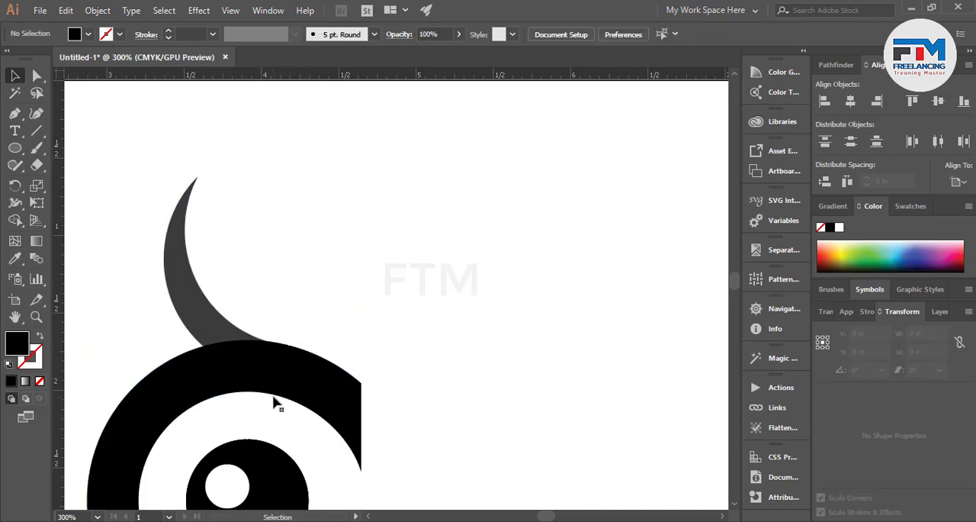
pyautogui.click(274, 402)
pyautogui.press('Delete')
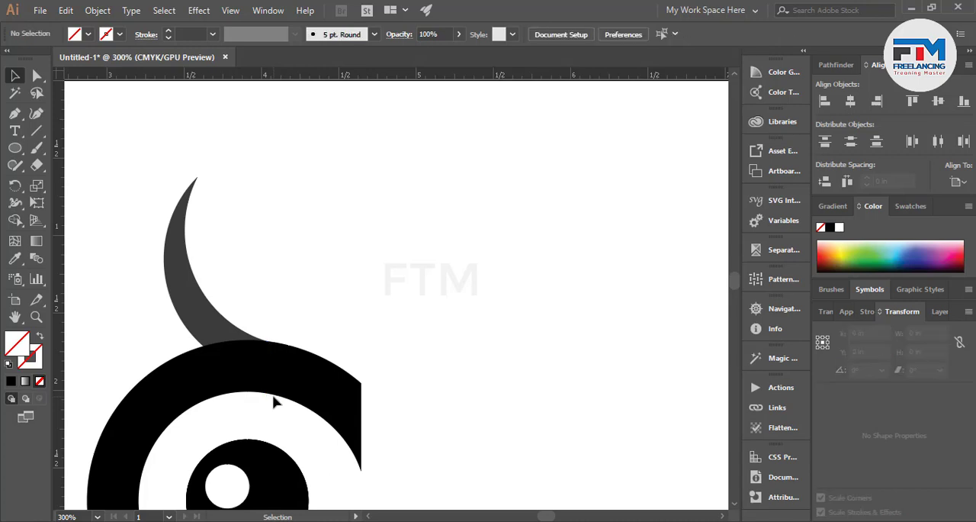
# Restore the crescent's opacity to 100%.
pyautogui.click(186, 324)
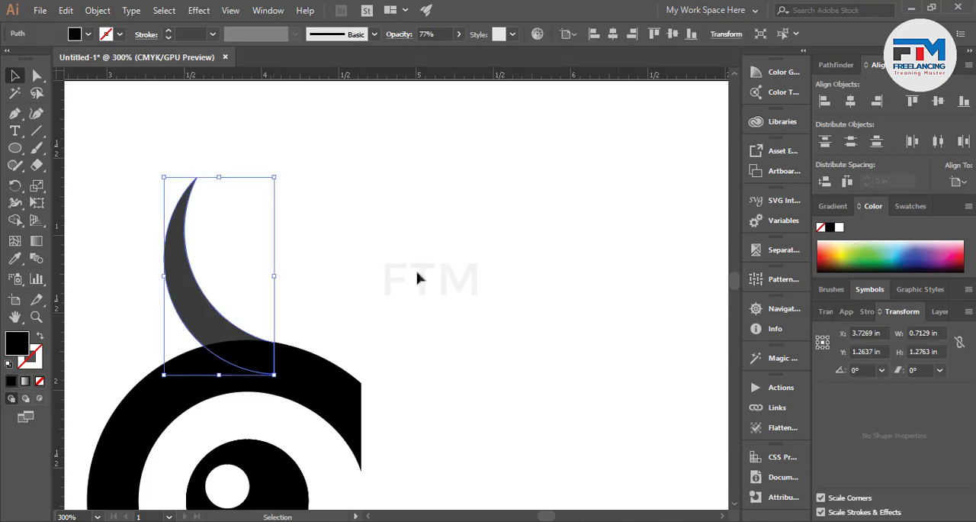
pyautogui.click(459, 35)
pyautogui.moveTo(449, 52); pyautogui.dragTo(489, 57)
pyautogui.click(488, 264)
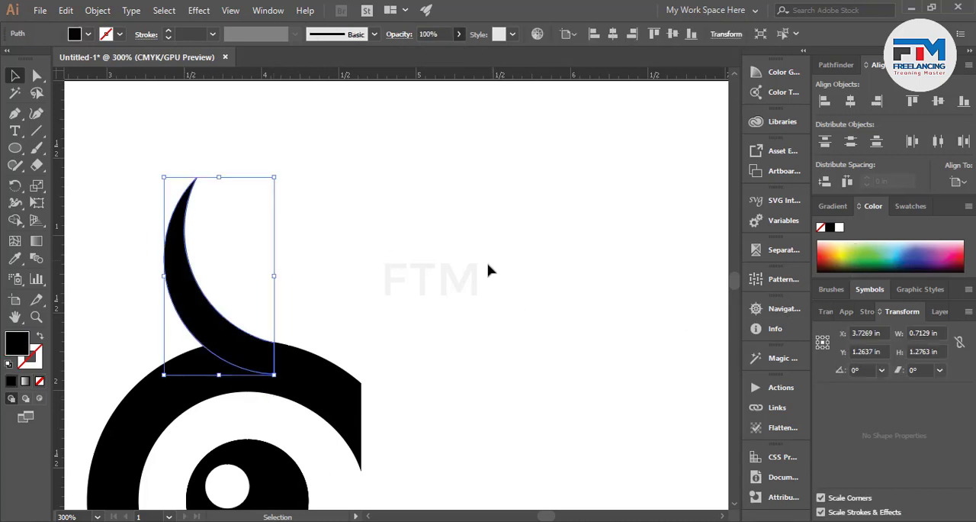
pyautogui.click(488, 267)
# Move the crescent's upper corner anchor at its cut end right along the ring's outer edge to smooth the junction.
pyautogui.scroll(-2, 332, 316)
pyautogui.scroll(-1, 332, 320)
pyautogui.scroll(4, 320, 305)
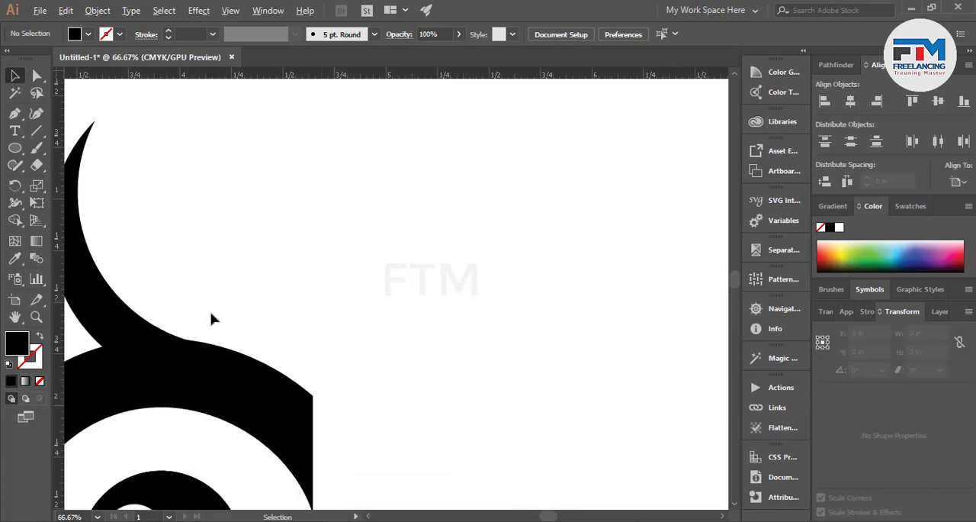
pyautogui.scroll(3, 268, 351)
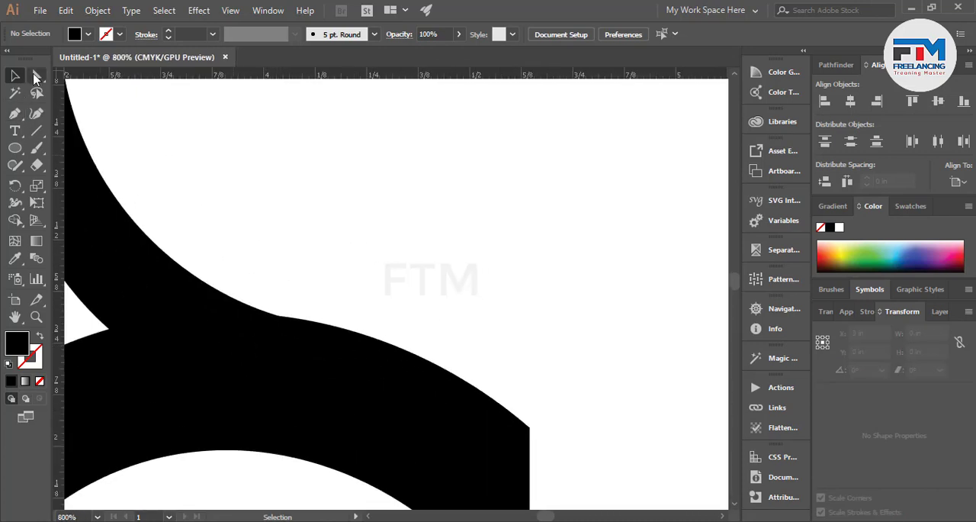
pyautogui.click(37, 75)
pyautogui.click(298, 320)
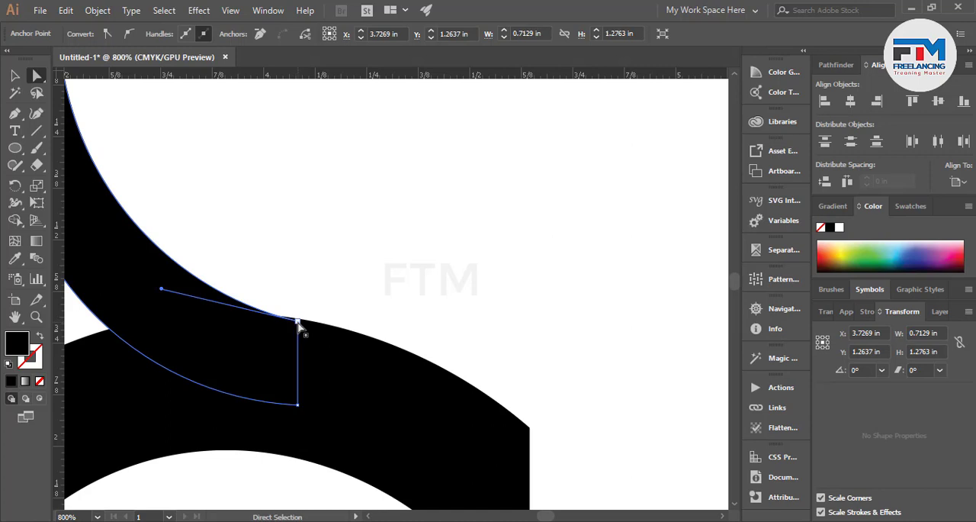
pyautogui.moveTo(297, 320); pyautogui.dragTo(330, 326)
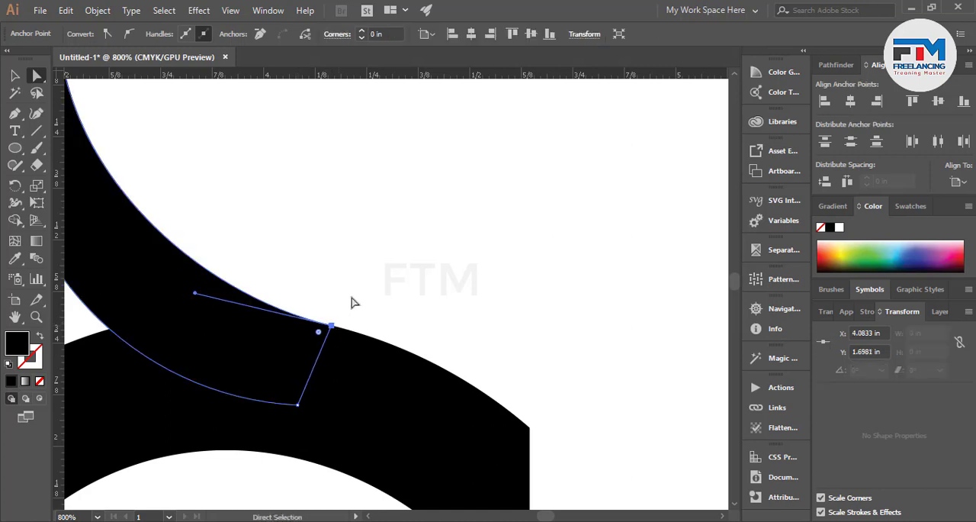
pyautogui.click(353, 302)
# Remove the middle anchor point from the crescent's inner curve.
pyautogui.scroll(-3, 343, 300)
pyautogui.scroll(5, 282, 284)
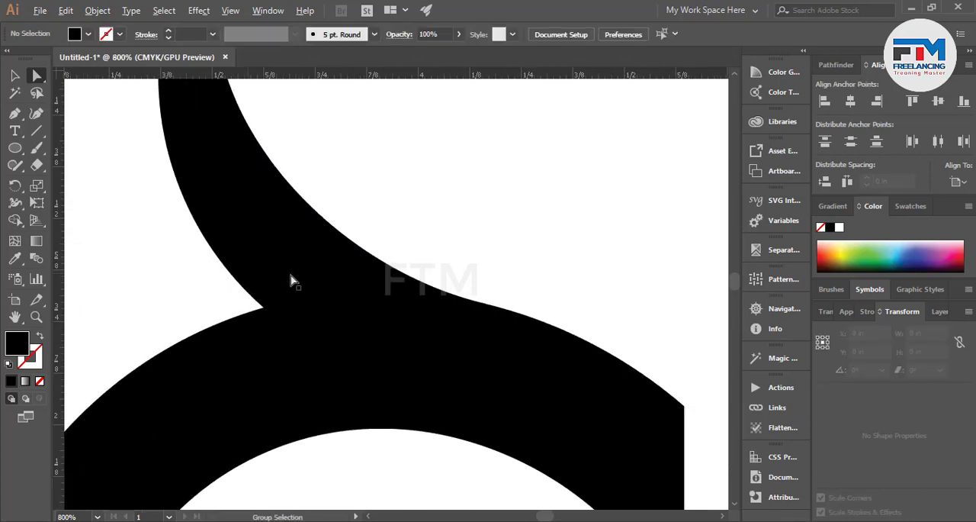
pyautogui.click(226, 348)
pyautogui.scroll(-2, 225, 347)
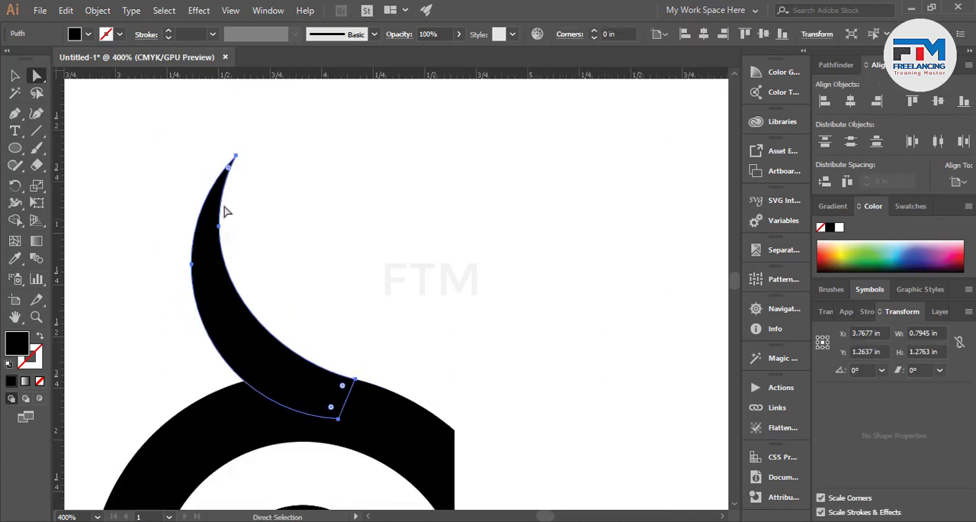
pyautogui.moveTo(222, 228); pyautogui.dragTo(228, 244)
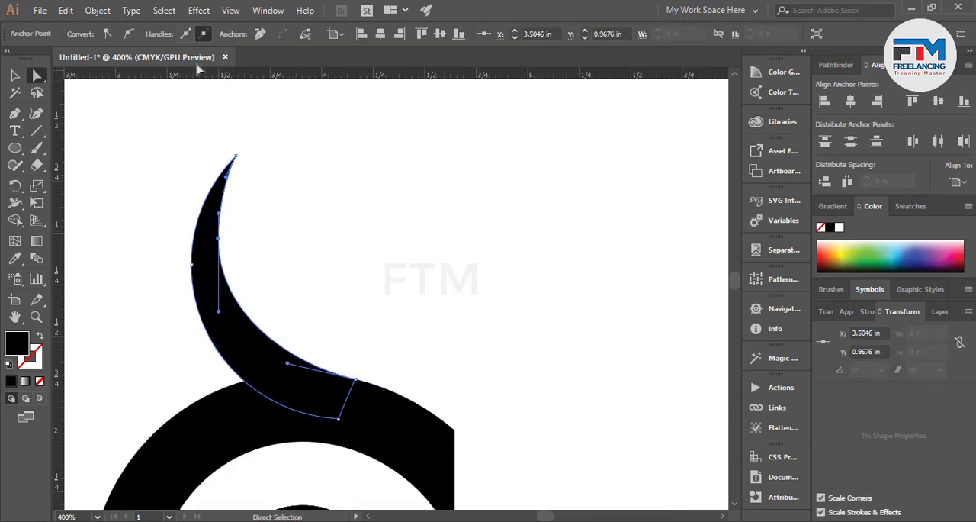
pyautogui.click(260, 35)
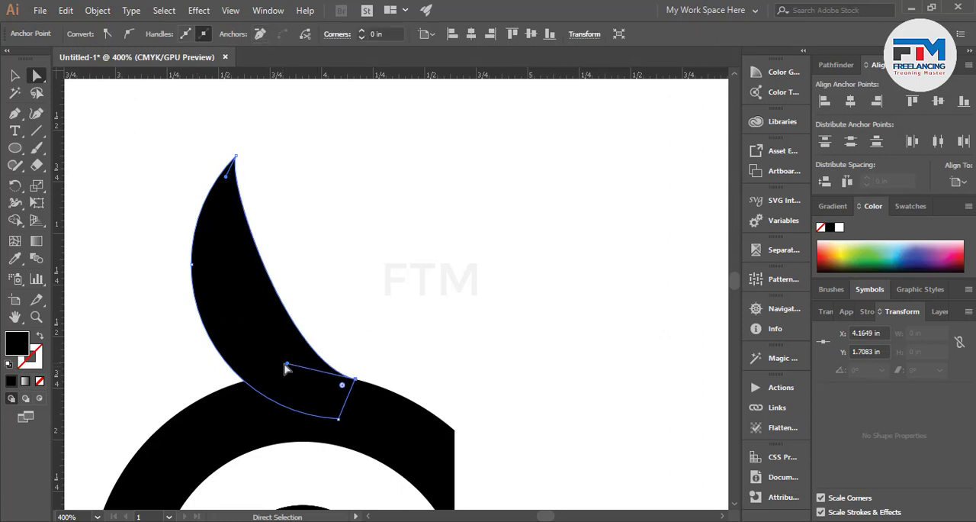
# Reshape the crescent's inner curve with its end handles into a slim horn flowing smoothly into the ring.
pyautogui.moveTo(286, 369); pyautogui.dragTo(239, 347)
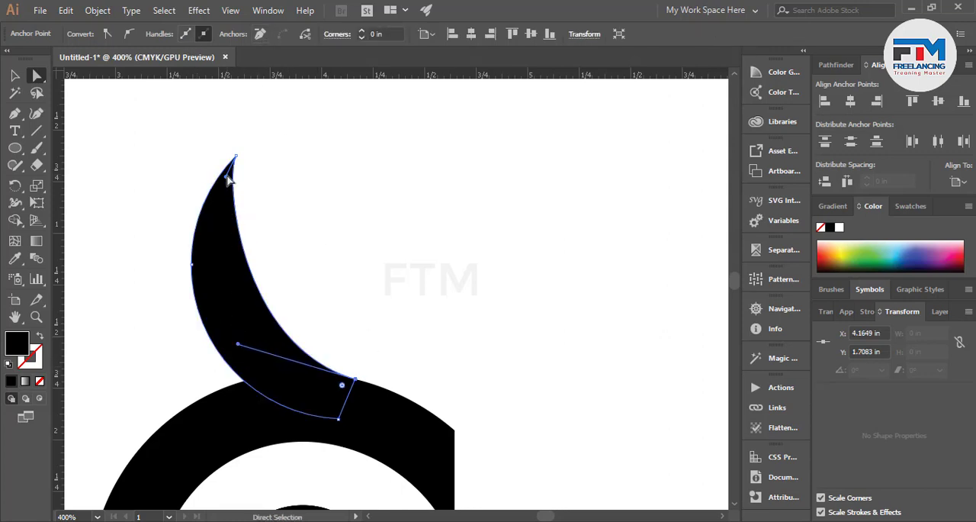
pyautogui.moveTo(228, 179); pyautogui.dragTo(183, 225)
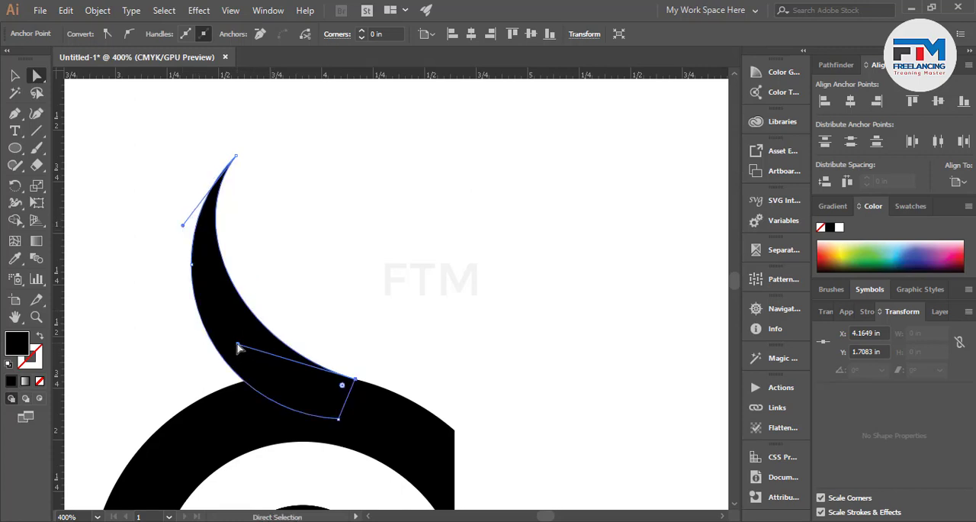
pyautogui.moveTo(238, 348); pyautogui.dragTo(271, 360)
pyautogui.moveTo(184, 226); pyautogui.dragTo(191, 239)
pyautogui.click(354, 246)
# Select the horn, ring, pupil and highlight and combine them with the Pathfinder Merge operation.
pyautogui.scroll(-5, 300, 294)
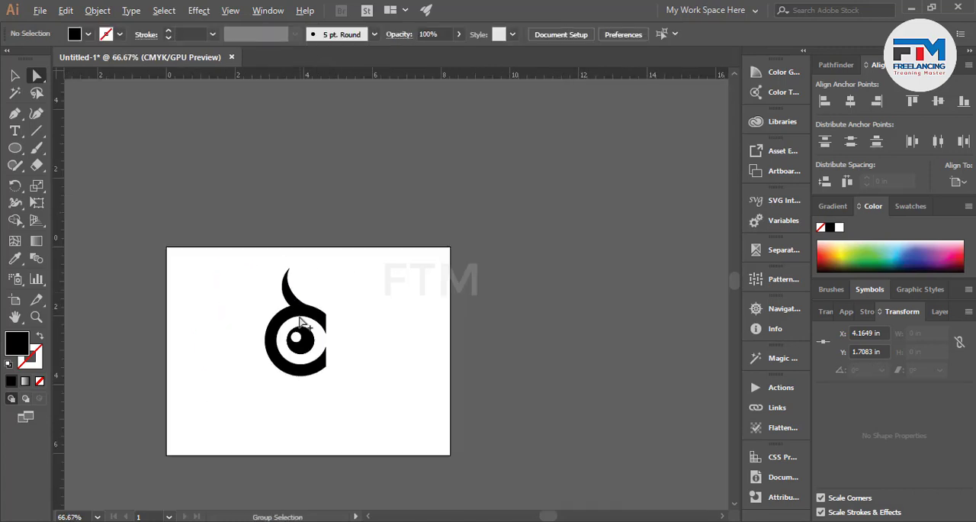
pyautogui.scroll(2, 376, 351)
pyautogui.click(15, 74)
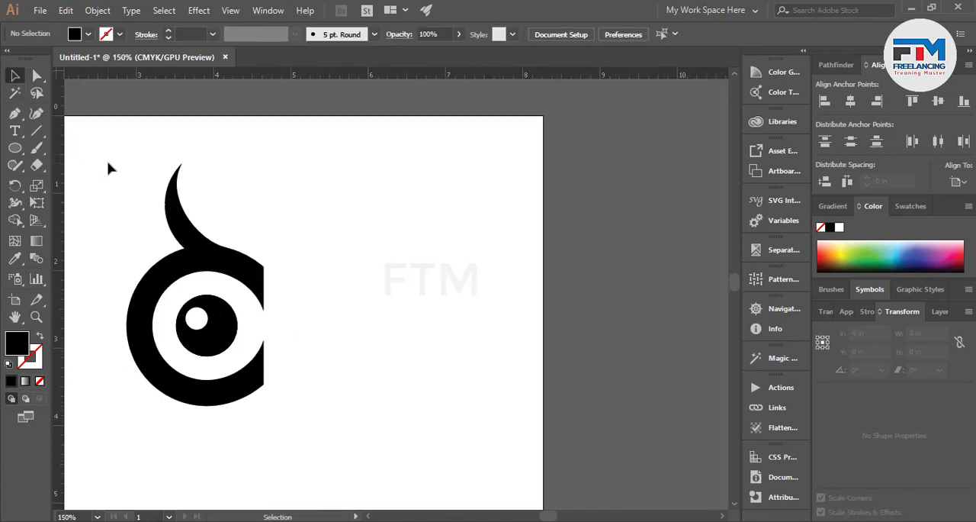
pyautogui.moveTo(109, 164); pyautogui.dragTo(309, 438)
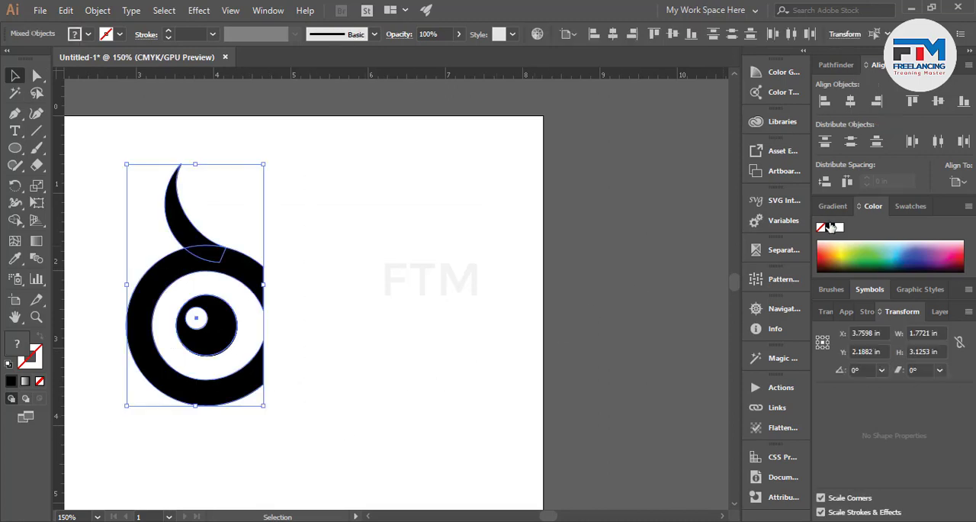
pyautogui.click(835, 65)
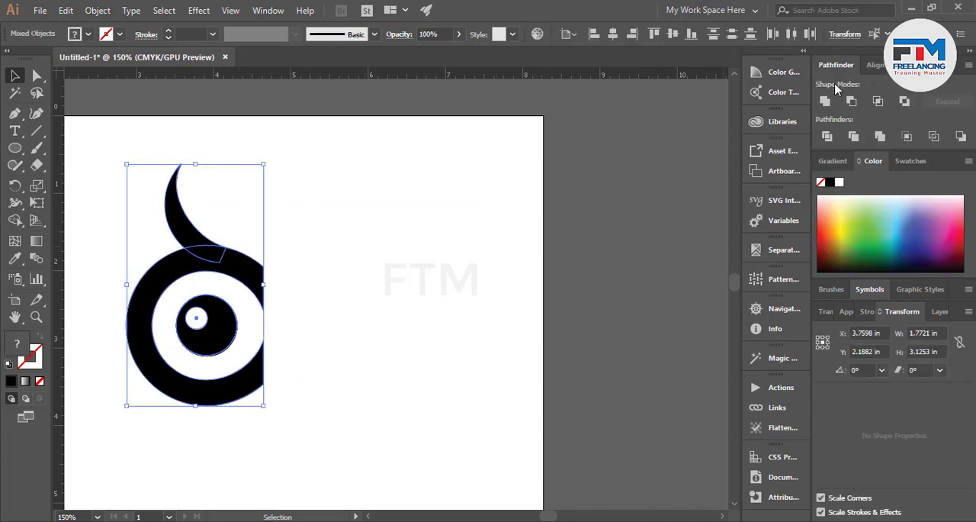
pyautogui.click(879, 137)
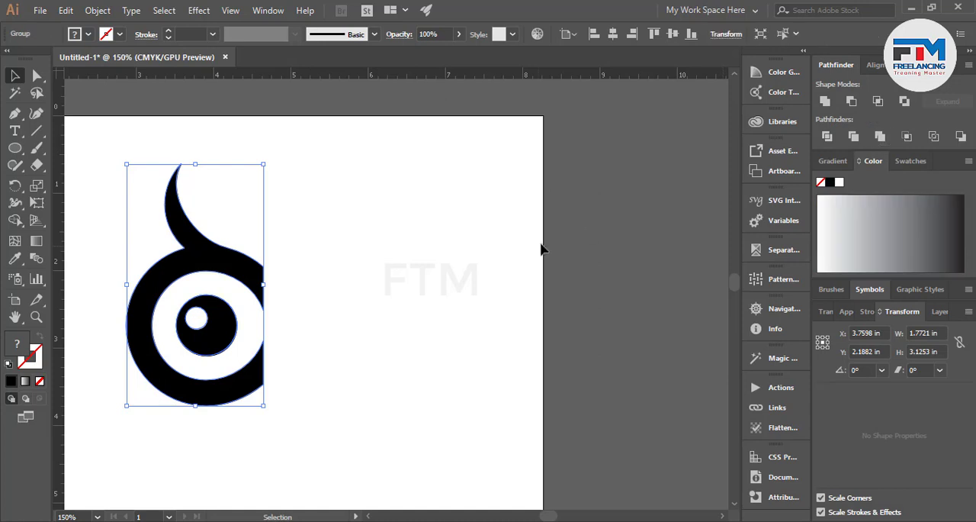
# Reflect the merged horned eye across the vertical axis as a copy.
pyautogui.click(372, 298)
pyautogui.click(198, 328)
pyautogui.rightClick(216, 328)
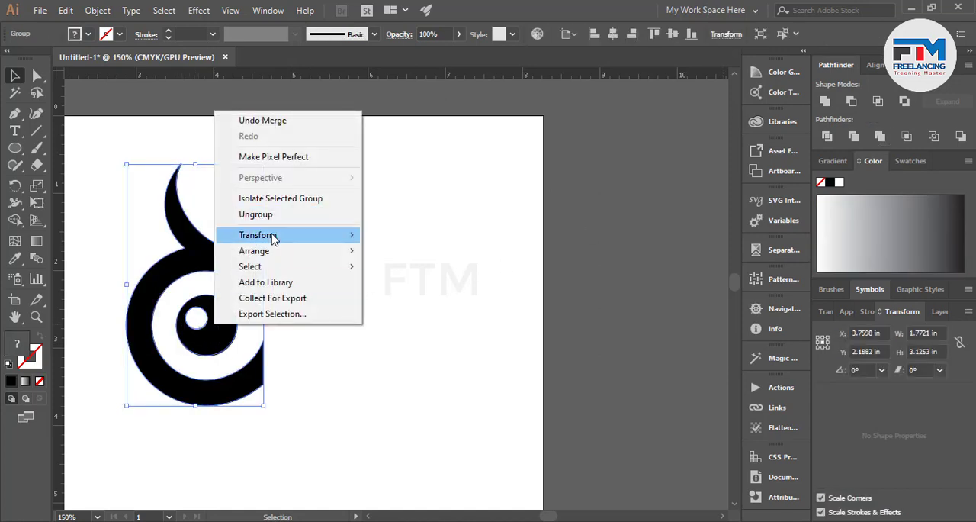
pyautogui.moveTo(273, 237)
pyautogui.click(412, 288)
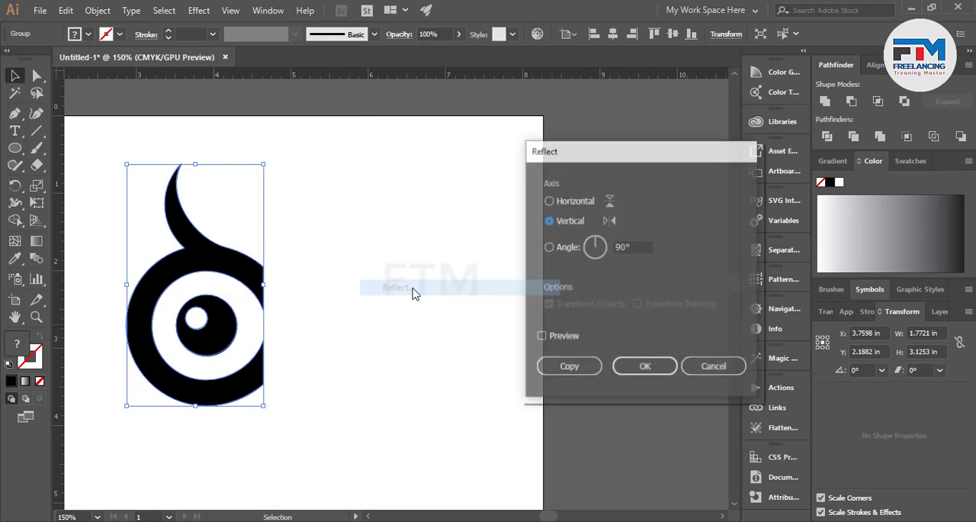
pyautogui.click(578, 369)
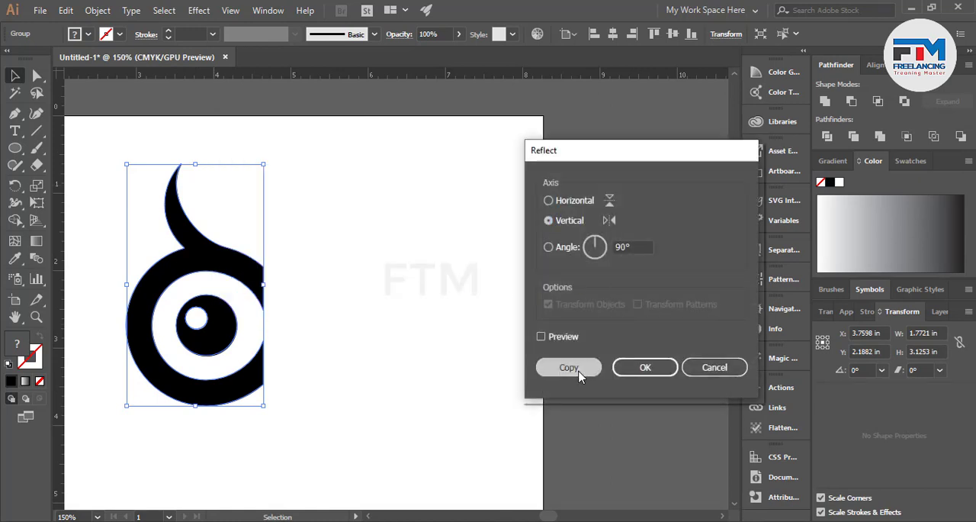
# Move the mirrored eye to the right of the original, to about X 6.01 in, leaving a gap between their cut edges.
pyautogui.moveTo(237, 368); pyautogui.dragTo(381, 355)
pyautogui.rightClick(381, 358)
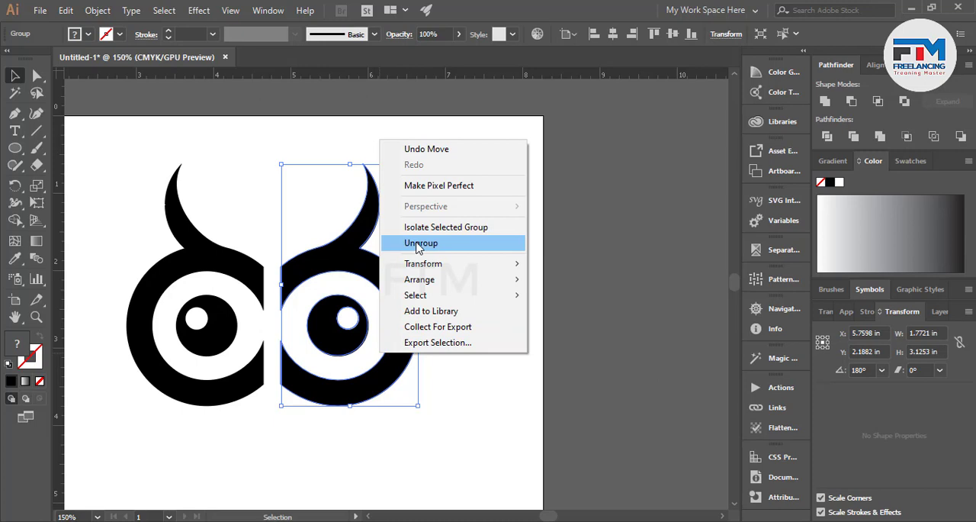
pyautogui.click(416, 423)
pyautogui.keyDown('alt'); pyautogui.scroll(2, 255, 381); pyautogui.keyUp('alt')
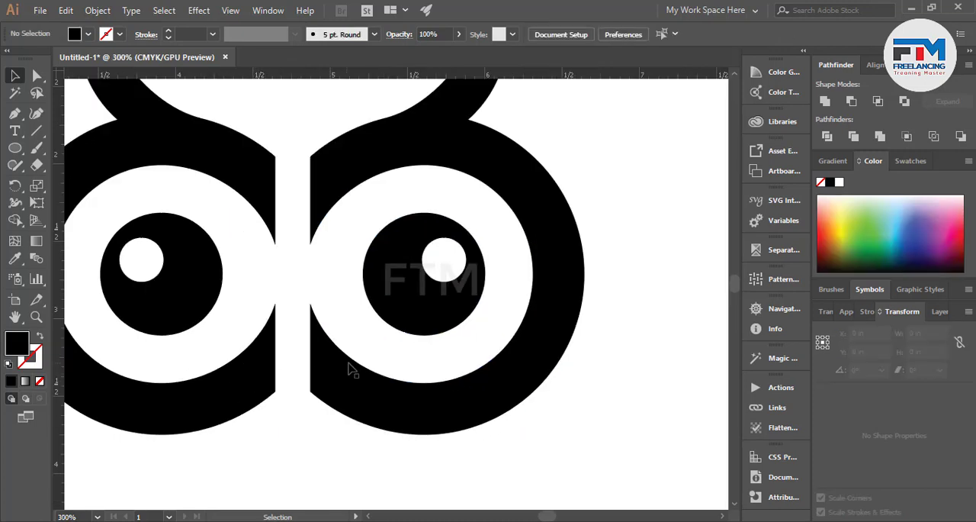
pyautogui.moveTo(348, 369); pyautogui.dragTo(380, 369)
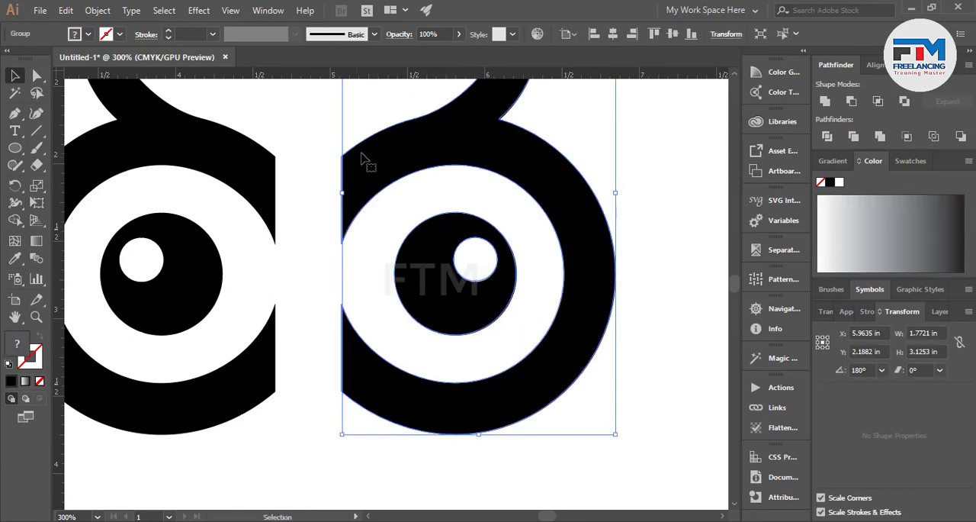
pyautogui.click(271, 312)
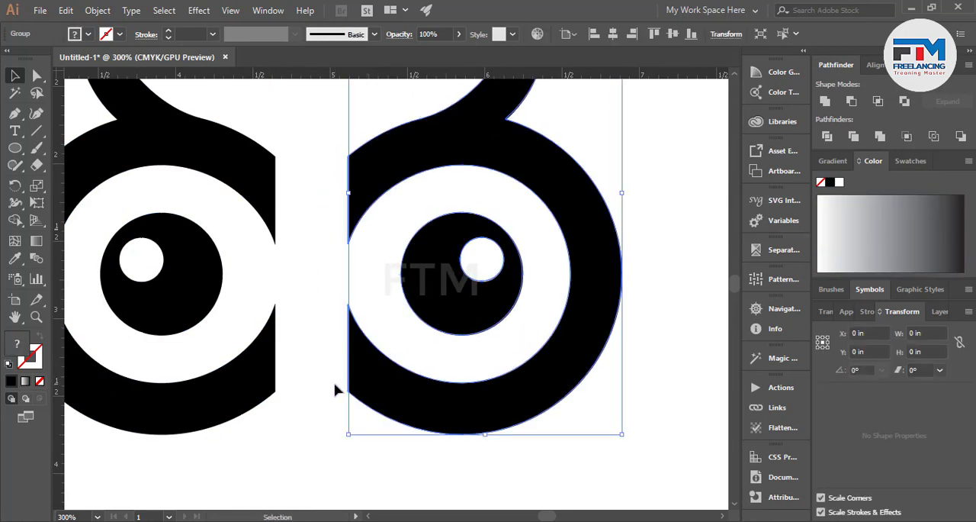
pyautogui.click(335, 390)
# Round the left eye's upper cut end and the right eye's lower cut end with corners of about 0.16 in.
pyautogui.scroll(-1, 336, 389)
pyautogui.scroll(-2, 374, 326)
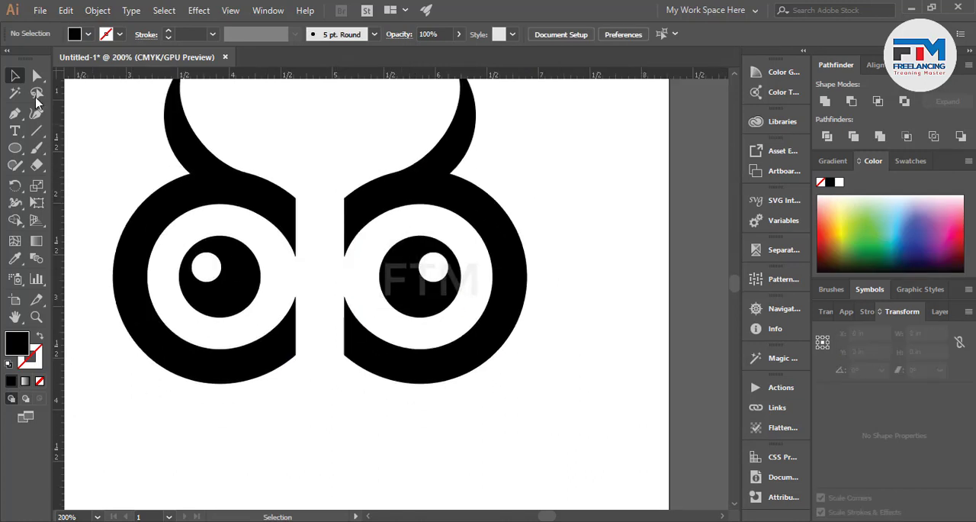
pyautogui.moveTo(292, 253); pyautogui.dragTo(227, 151)
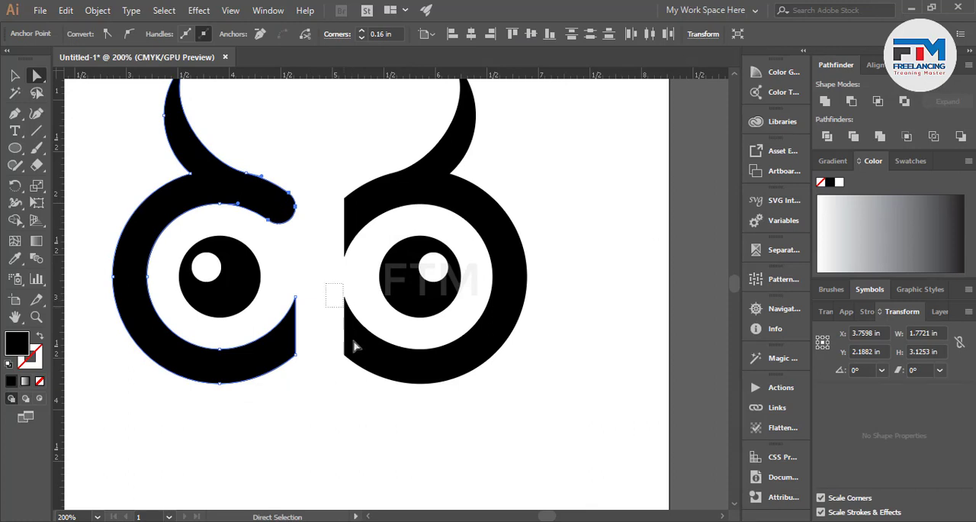
pyautogui.moveTo(354, 346); pyautogui.dragTo(441, 400)
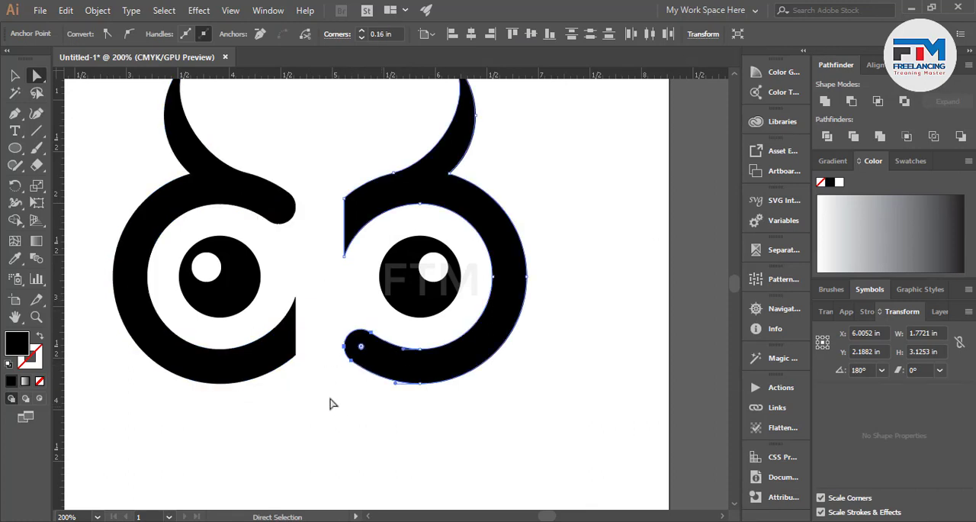
pyautogui.click(312, 396)
# Draw a black vertical rectangle about 0.35 in wide and 2.08 in high in the gap between the two eyes.
pyautogui.scroll(1, 340, 290)
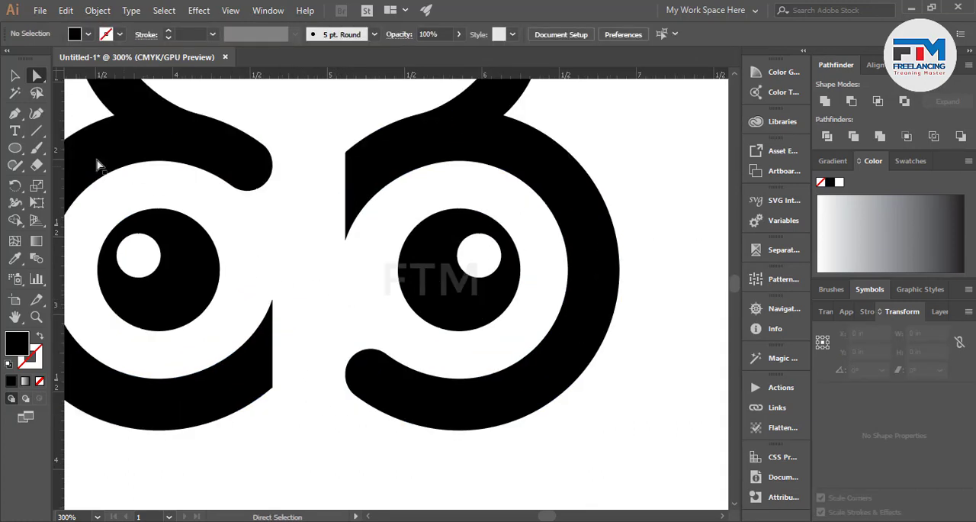
pyautogui.moveTo(15, 148); pyautogui.dragTo(63, 149)
pyautogui.moveTo(282, 113); pyautogui.dragTo(335, 435)
pyautogui.press('v')
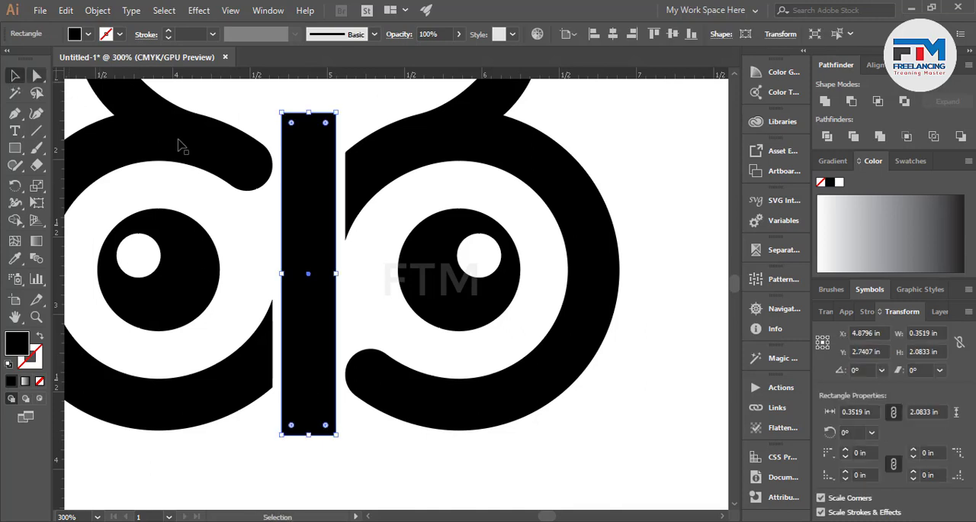
# Select both eyes and the bar and align them to the horizontal centre of the artboard.
pyautogui.click(182, 145)
pyautogui.keyDown('shift'); pyautogui.click(407, 150); pyautogui.keyUp('shift')
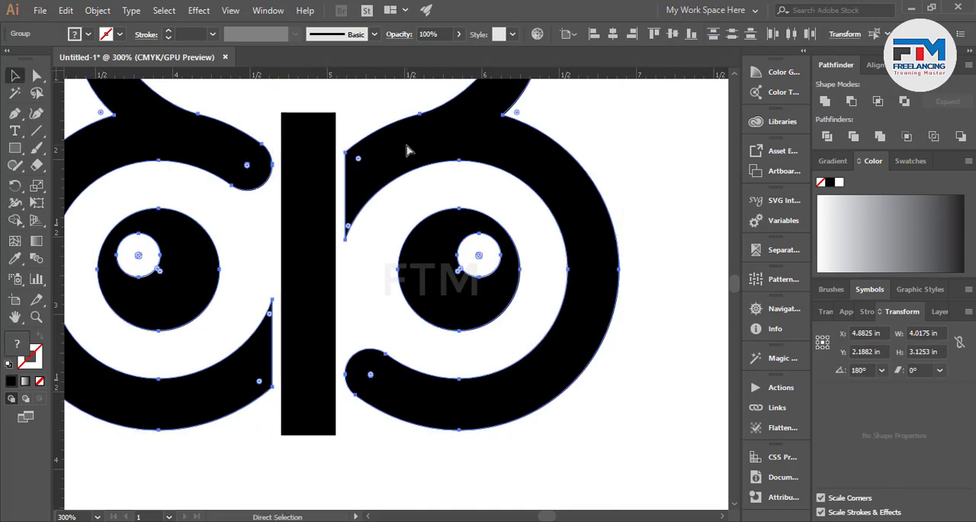
pyautogui.press('v')
pyautogui.hotkey('ctrl', 'a')
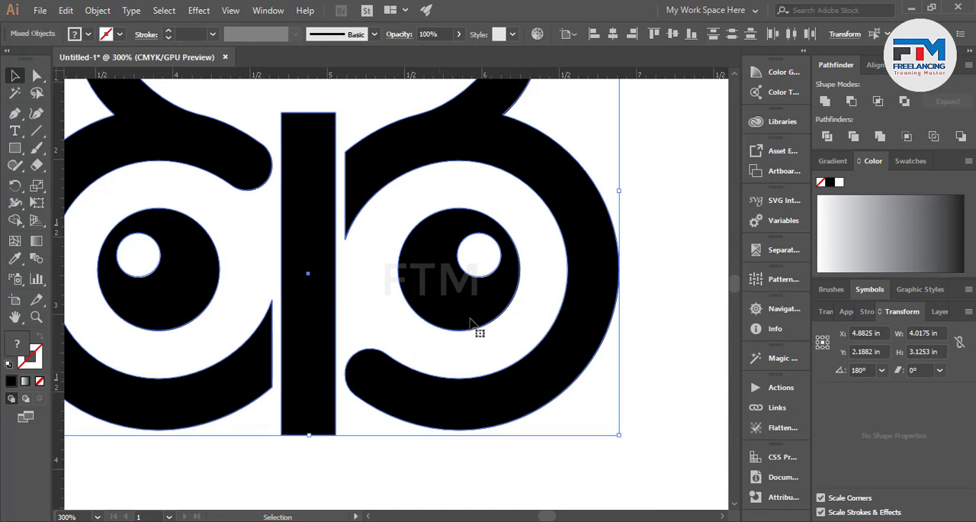
pyautogui.click(613, 34)
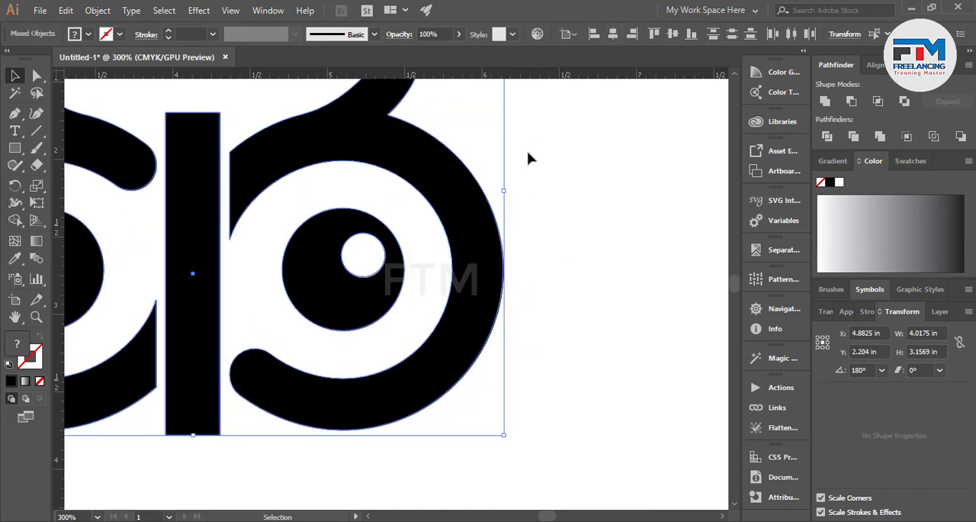
pyautogui.click(629, 276)
# Round the two top corners of the bar between the eyes to a radius of about 0.176 in.
pyautogui.scroll(-2, 575, 275)
pyautogui.scroll(2, 429, 292)
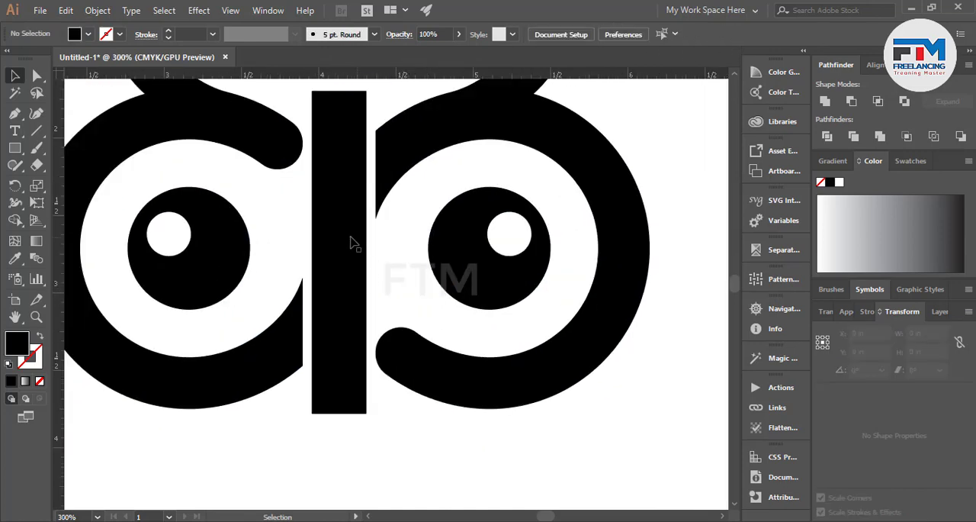
pyautogui.scroll(2, 351, 243)
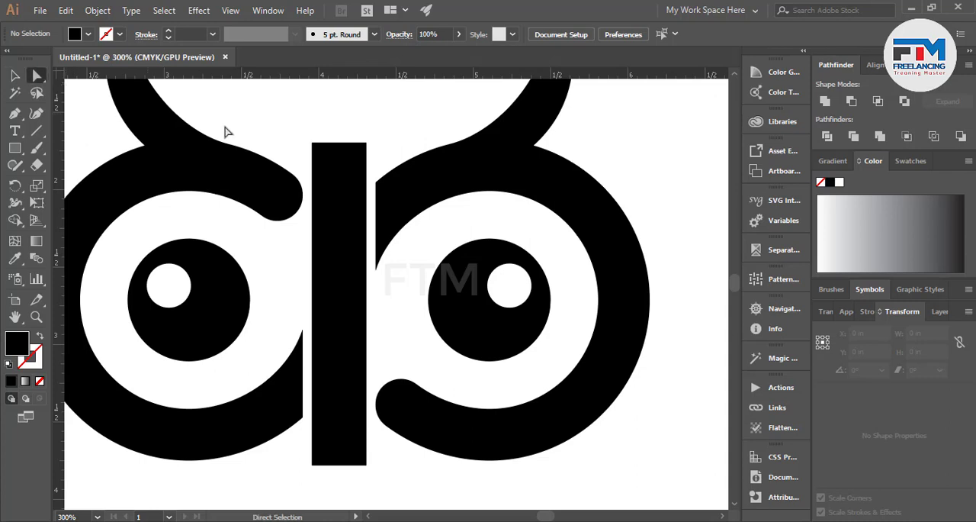
pyautogui.moveTo(376, 159); pyautogui.dragTo(341, 249)
pyautogui.scroll(-3, 305, 250)
pyautogui.click(14, 75)
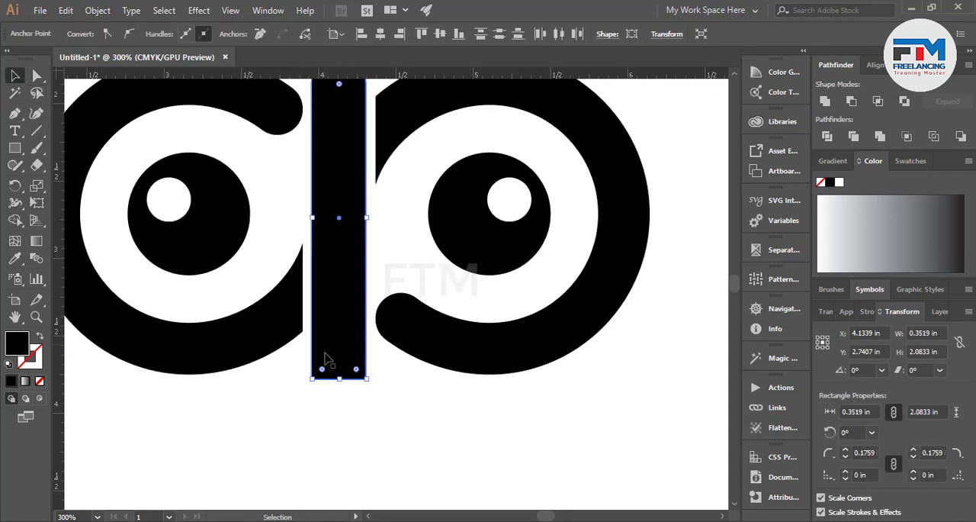
pyautogui.scroll(3, 363, 392)
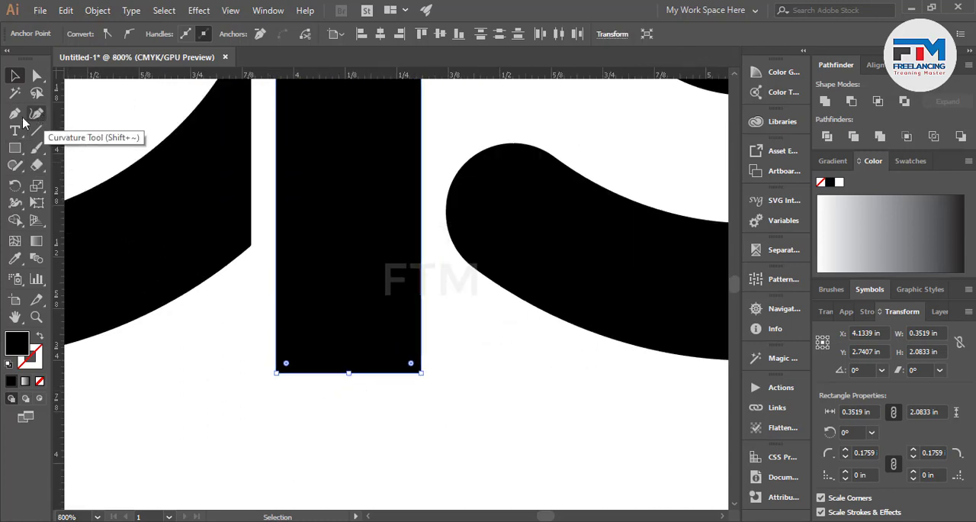
pyautogui.click(14, 115)
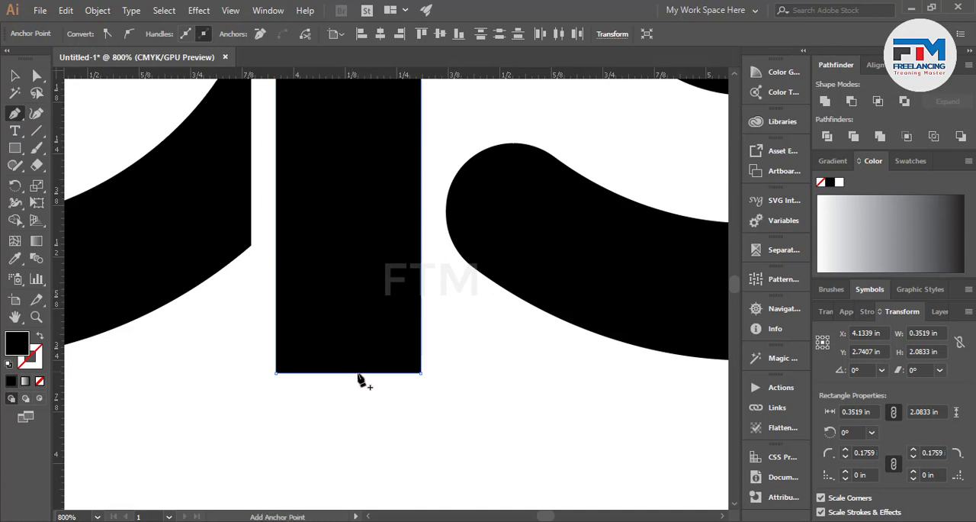
pyautogui.click(347, 309)
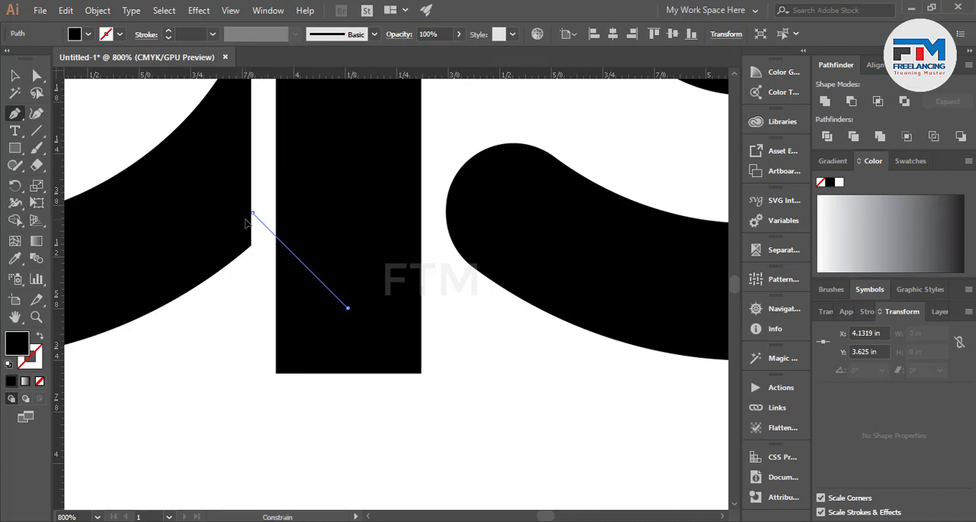
pyautogui.click(252, 213)
pyautogui.click(14, 75)
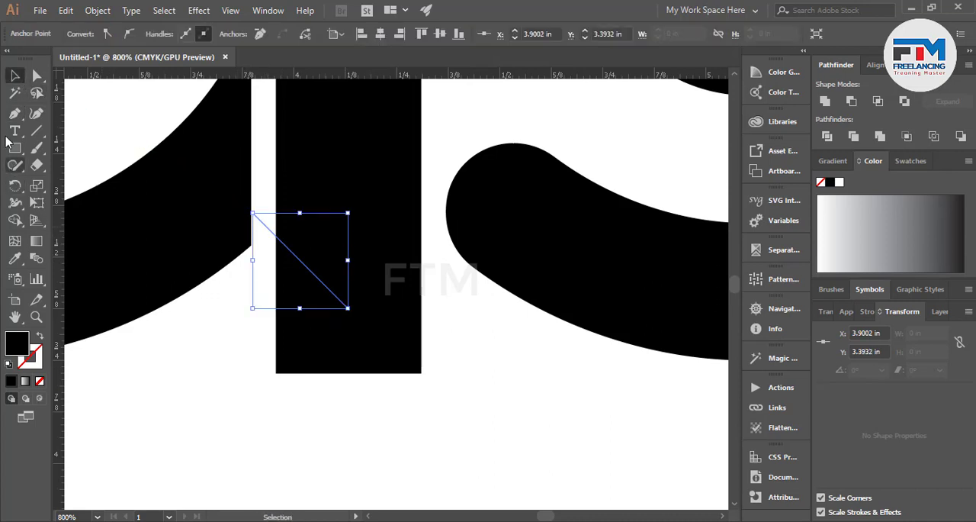
pyautogui.click(188, 380)
# Draw a downward-pointing triangular path about 0.44 in wide across the bar's lower end with the Pen tool.
pyautogui.click(14, 115)
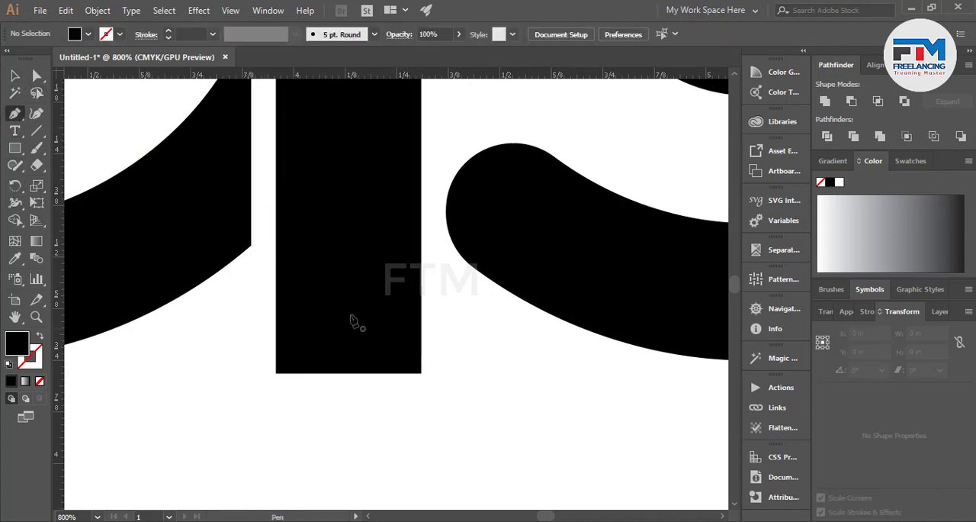
pyautogui.click(347, 307)
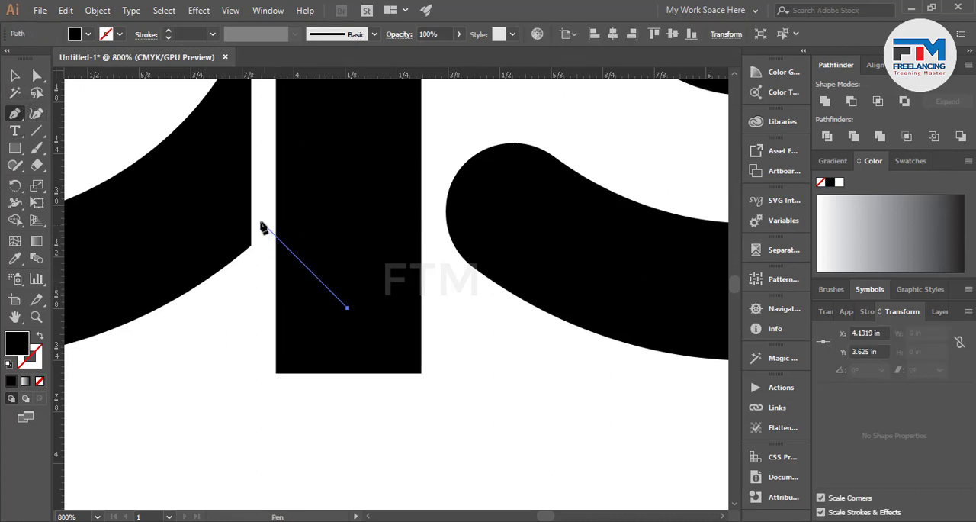
pyautogui.click(260, 219)
pyautogui.click(16, 78)
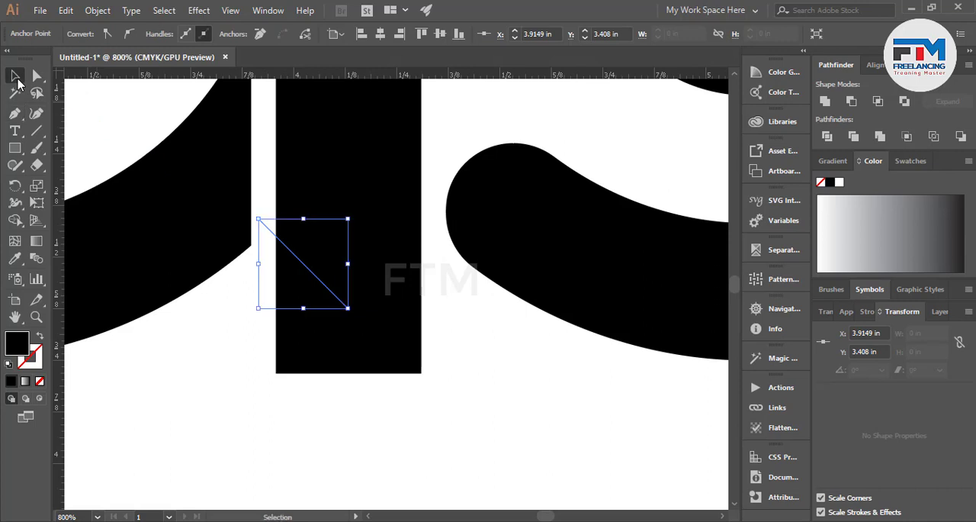
pyautogui.click(14, 113)
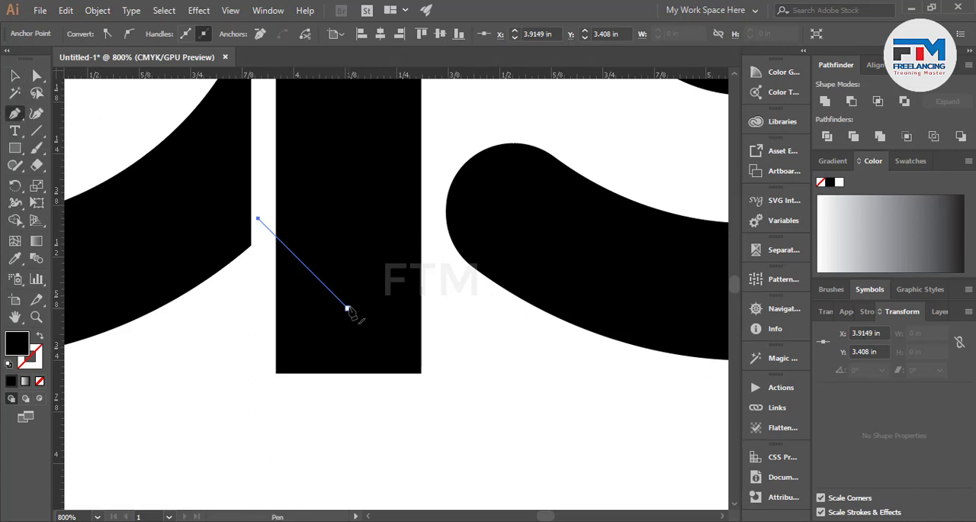
pyautogui.click(347, 309)
pyautogui.click(440, 215)
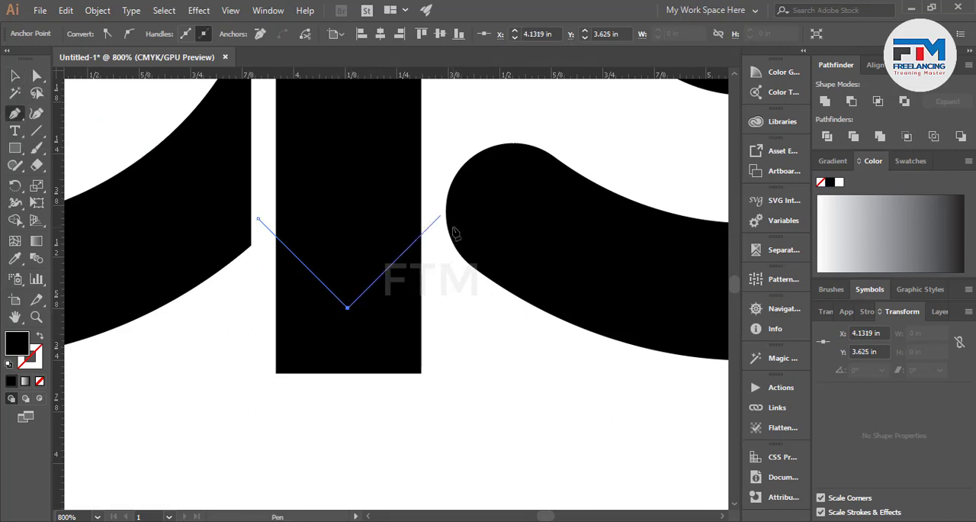
pyautogui.click(16, 78)
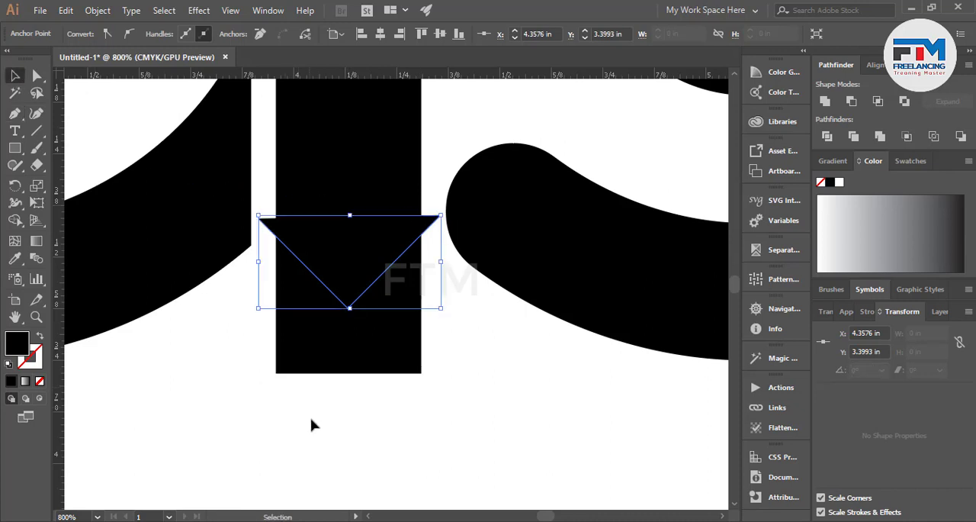
# Select the bar with the triangle and cut away the bar area below the triangle's point using Shape Builder.
pyautogui.moveTo(374, 280); pyautogui.dragTo(377, 276)
pyautogui.click(15, 219)
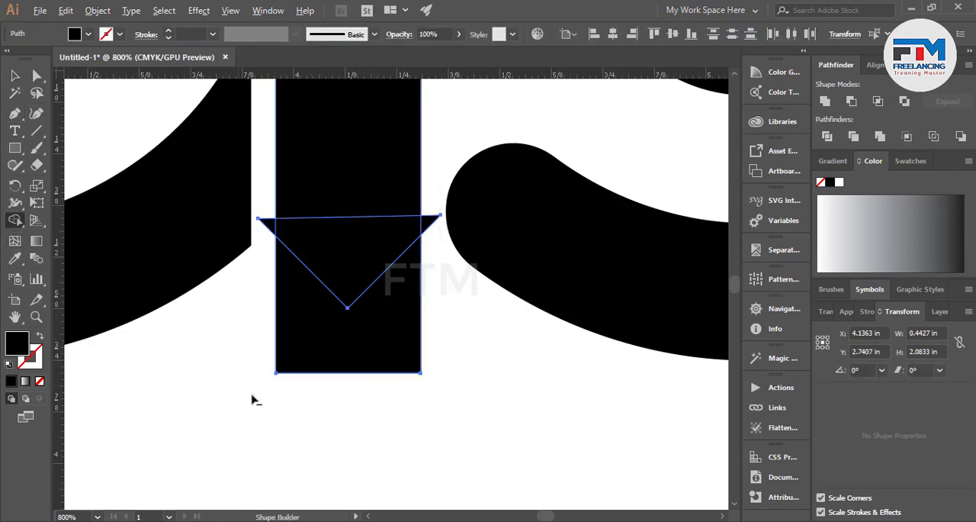
pyautogui.moveTo(256, 396); pyautogui.dragTo(311, 351)
pyautogui.click(15, 76)
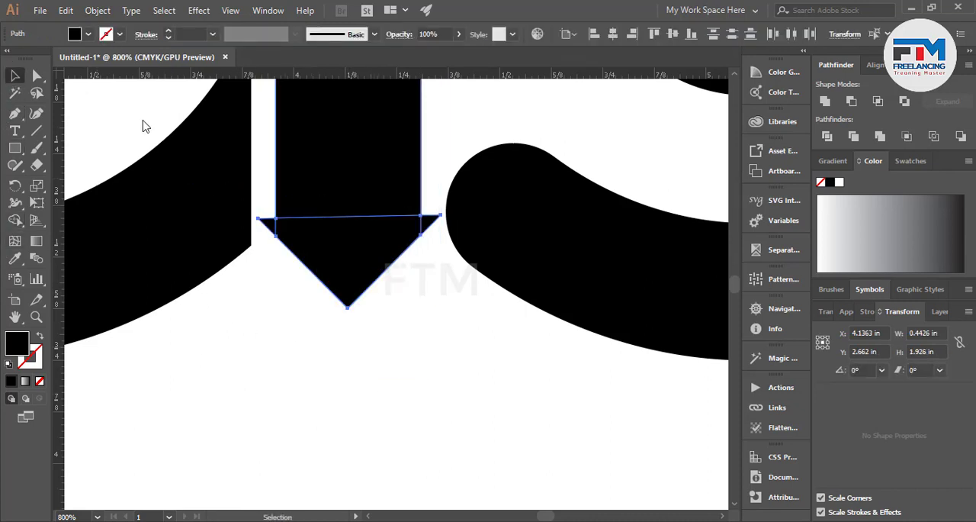
# Delete the small triangle tips sticking out on both sides of the bar's pointed end.
pyautogui.click(265, 206)
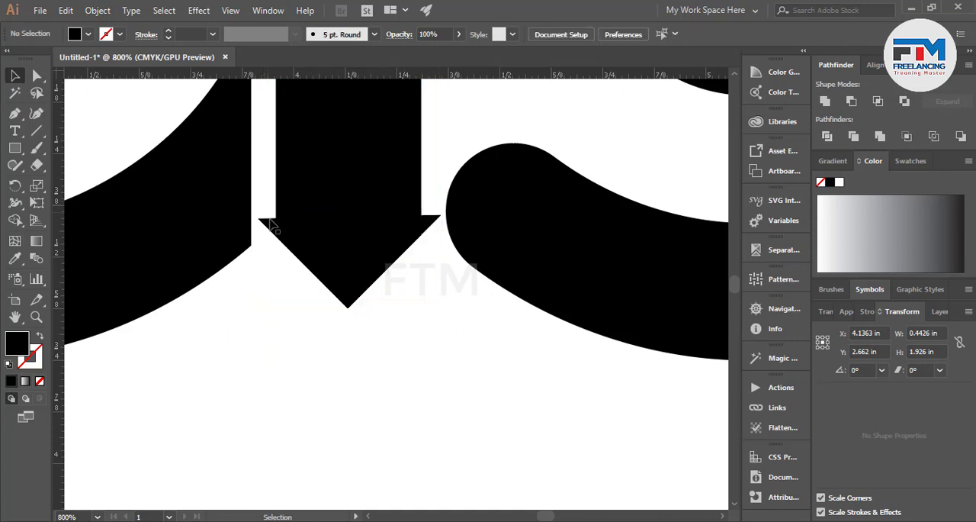
pyautogui.click(271, 224)
pyautogui.press('Delete')
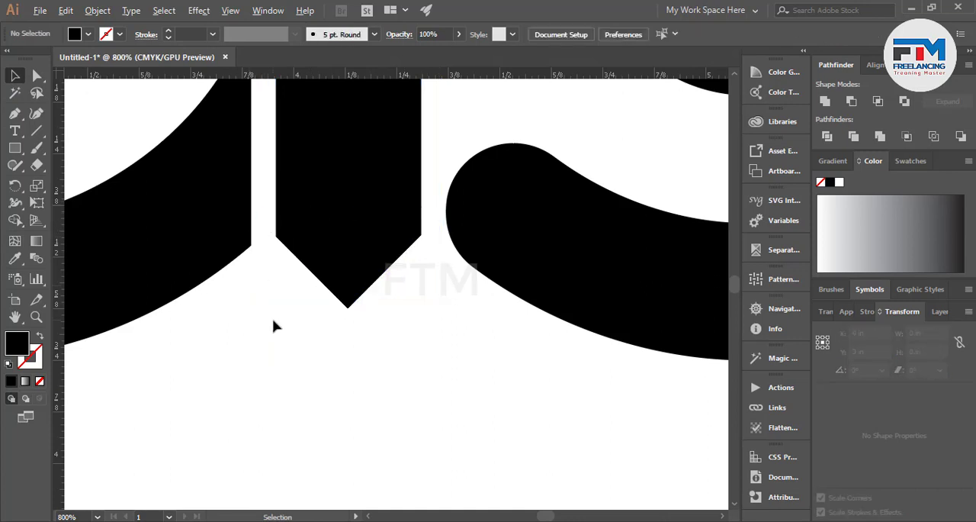
# Draw a three-sided polygon about 0.61 in wide and 0.53 in high over the bar's pointed tip.
pyautogui.scroll(-1, 275, 327)
pyautogui.click(14, 148)
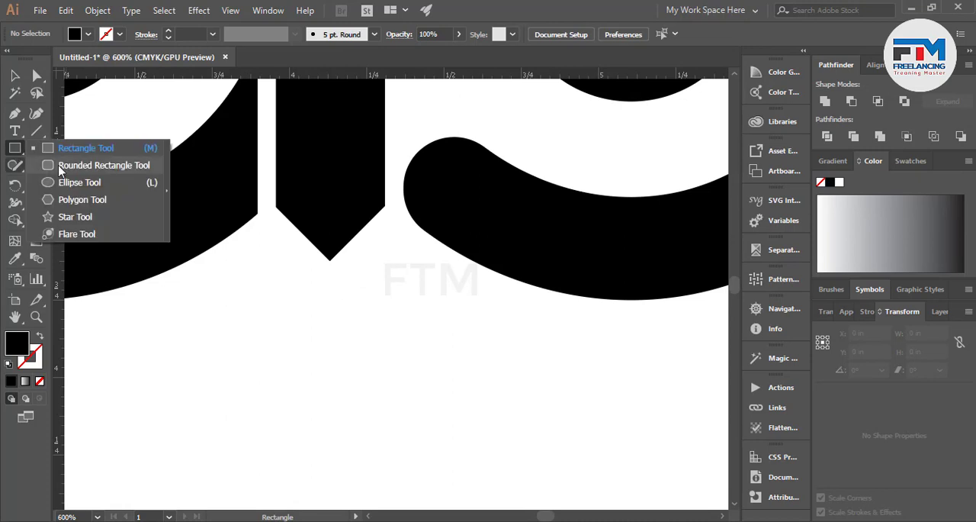
pyautogui.click(70, 200)
pyautogui.moveTo(316, 318); pyautogui.dragTo(389, 407)
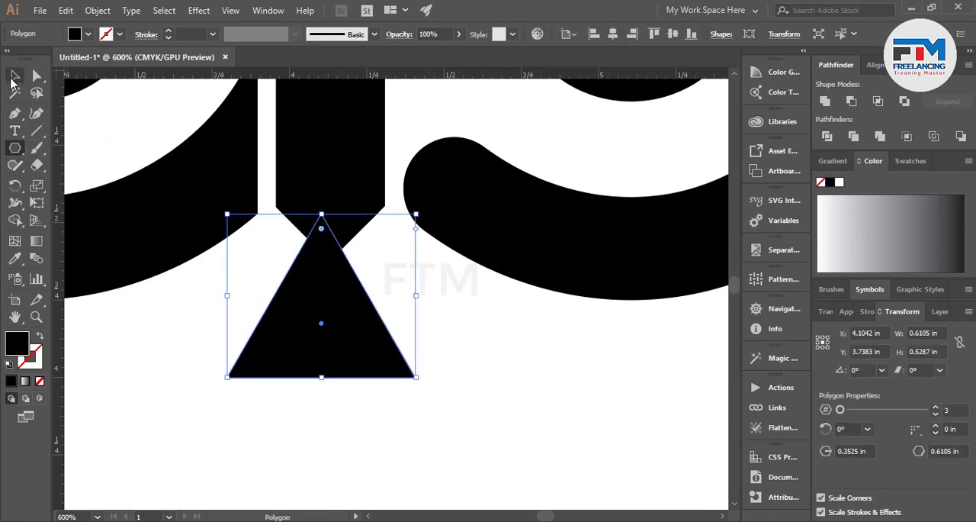
pyautogui.click(13, 76)
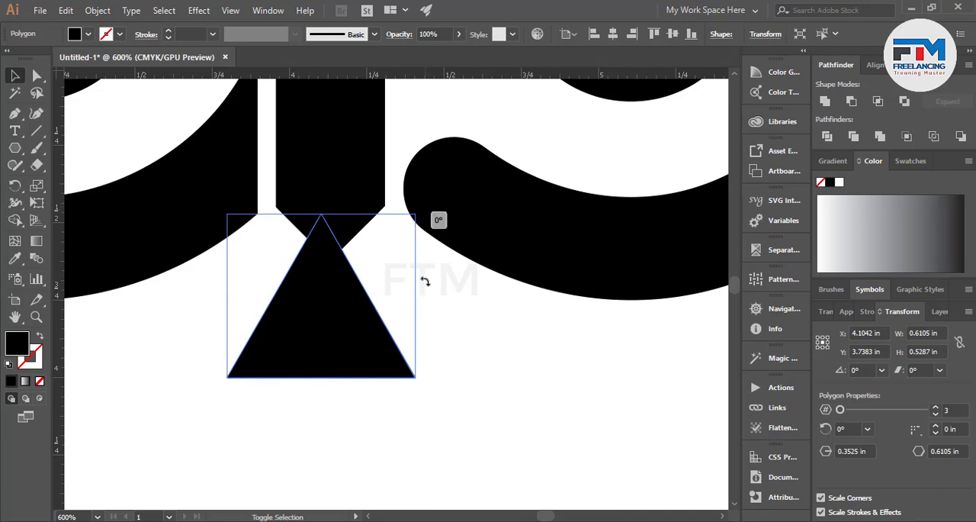
# Rotate the triangle 180° to point down, place it below the bar's tip and scale it to about 0.40 in wide.
pyautogui.moveTo(437, 218); pyautogui.dragTo(263, 359)
pyautogui.click(412, 371)
pyautogui.moveTo(332, 361); pyautogui.dragTo(346, 367)
pyautogui.moveTo(427, 443); pyautogui.dragTo(397, 401)
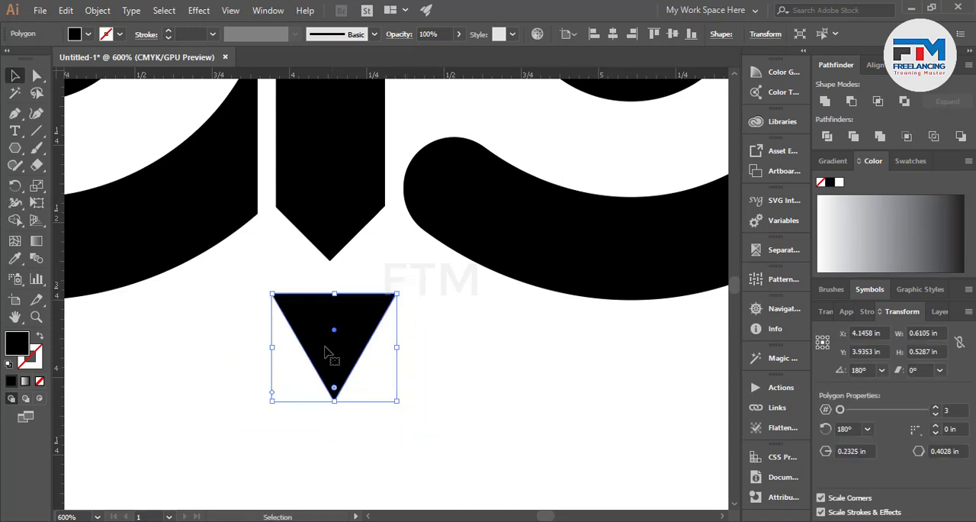
# Place two vertical guides along the left and right edges of the central bar.
pyautogui.moveTo(59, 259); pyautogui.dragTo(278, 218)
pyautogui.moveTo(62, 351); pyautogui.dragTo(386, 213)
pyautogui.click(418, 343)
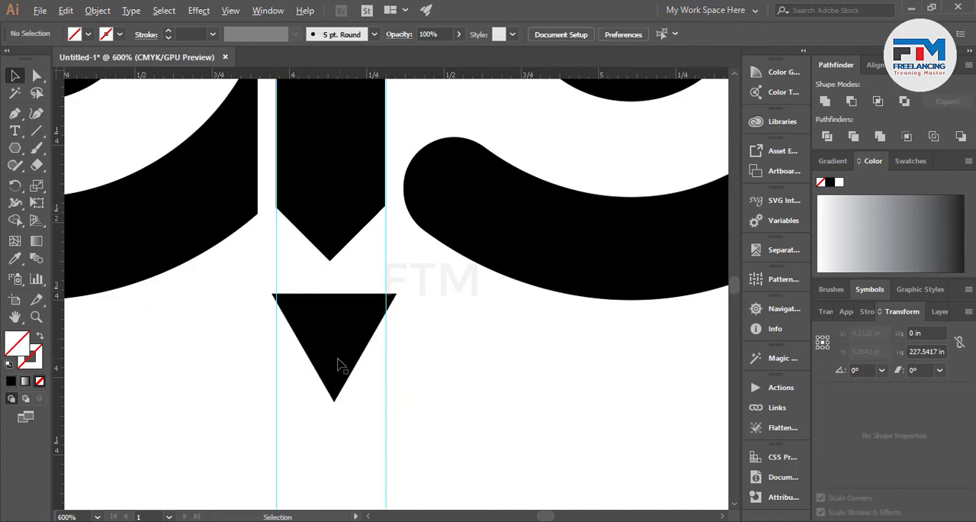
# Shift both vertical guides so they coincide precisely with the bar's side edges.
pyautogui.scroll(5, 392, 185)
pyautogui.scroll(2, 606, 386)
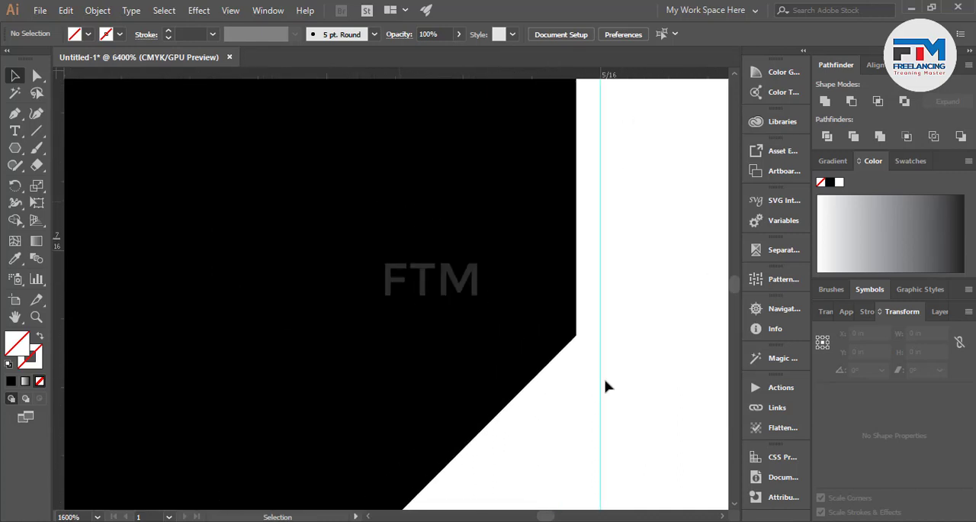
pyautogui.moveTo(601, 388); pyautogui.dragTo(579, 335)
pyautogui.scroll(-5, 338, 308)
pyautogui.scroll(5, 338, 331)
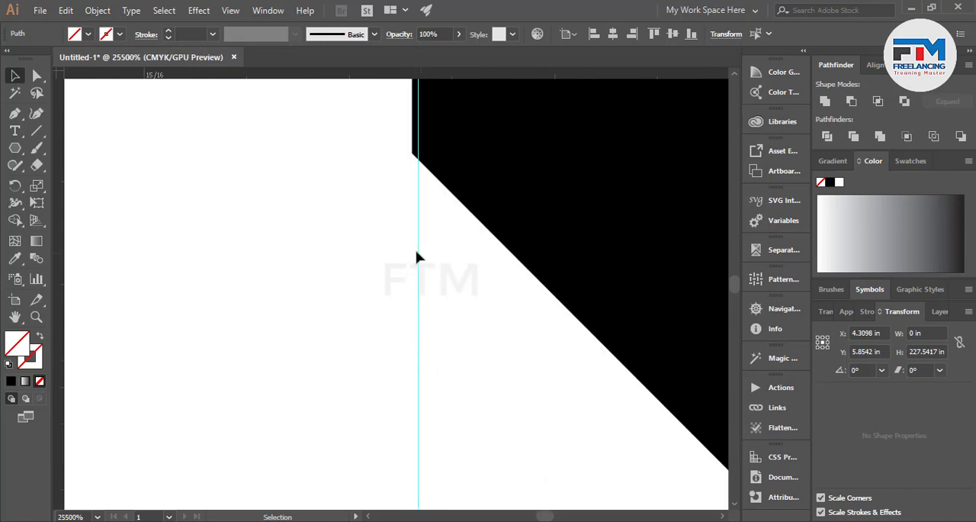
pyautogui.click(413, 218)
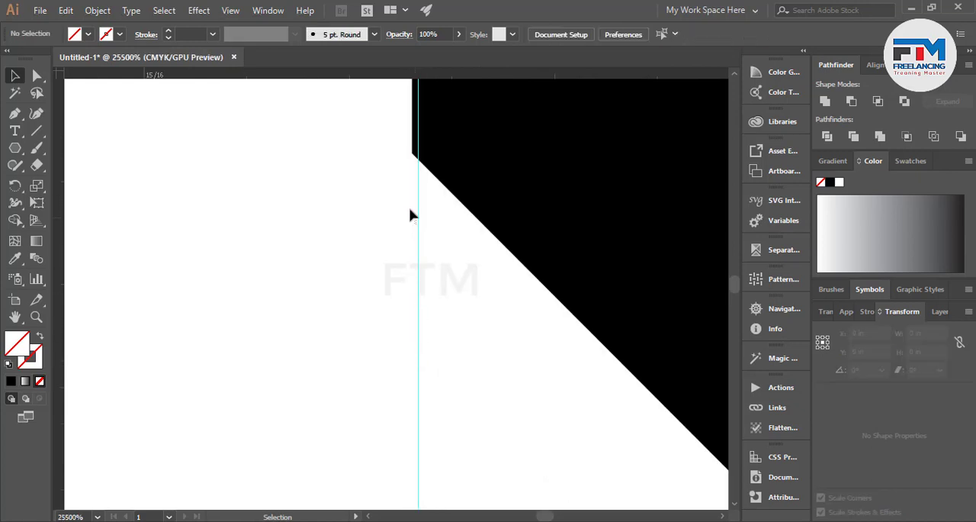
pyautogui.moveTo(418, 227); pyautogui.dragTo(412, 157)
pyautogui.scroll(-8, 283, 264)
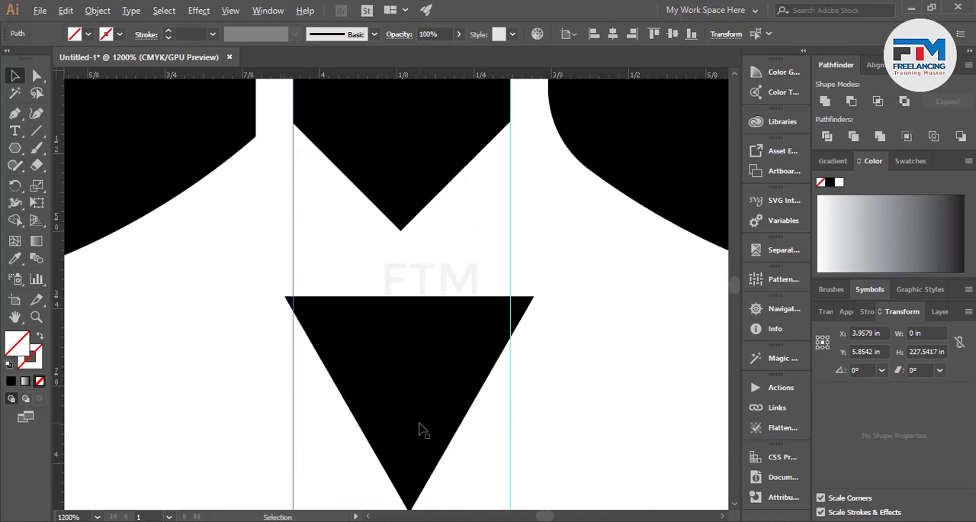
# Select the triangle together with the bar and align them on their horizontal centres.
pyautogui.scroll(1, 421, 412)
pyautogui.scroll(2, 405, 333)
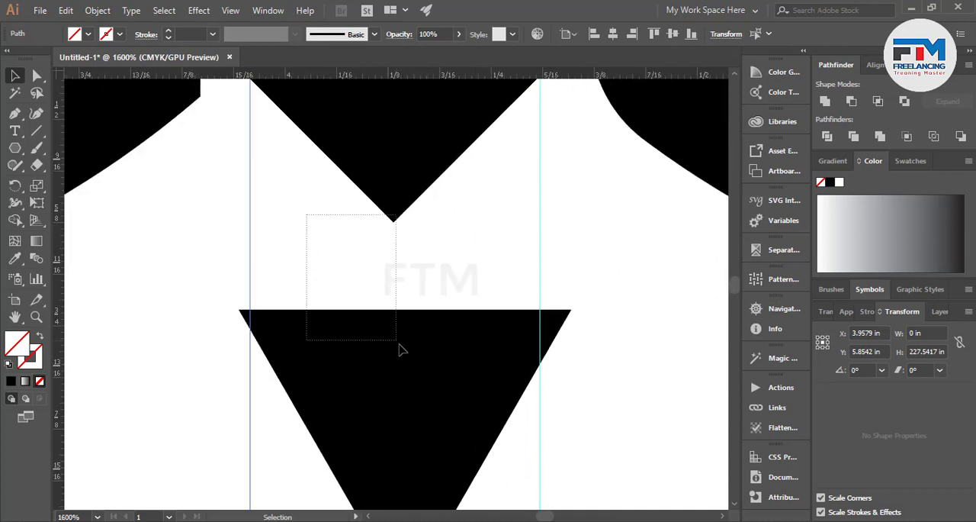
pyautogui.moveTo(402, 349); pyautogui.dragTo(404, 352)
pyautogui.keyDown('shift'); pyautogui.click(362, 168); pyautogui.keyUp('shift')
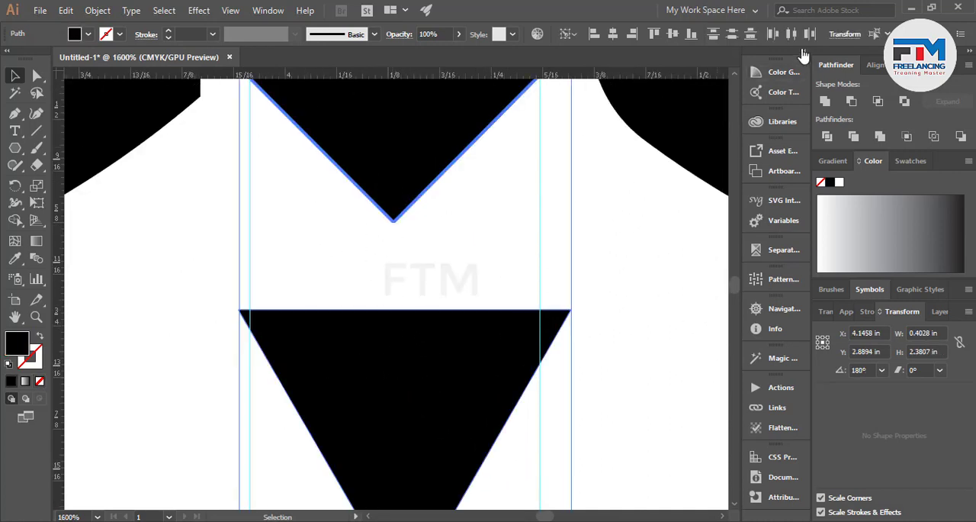
pyautogui.click(632, 34)
pyautogui.click(484, 255)
pyautogui.scroll(-3, 470, 266)
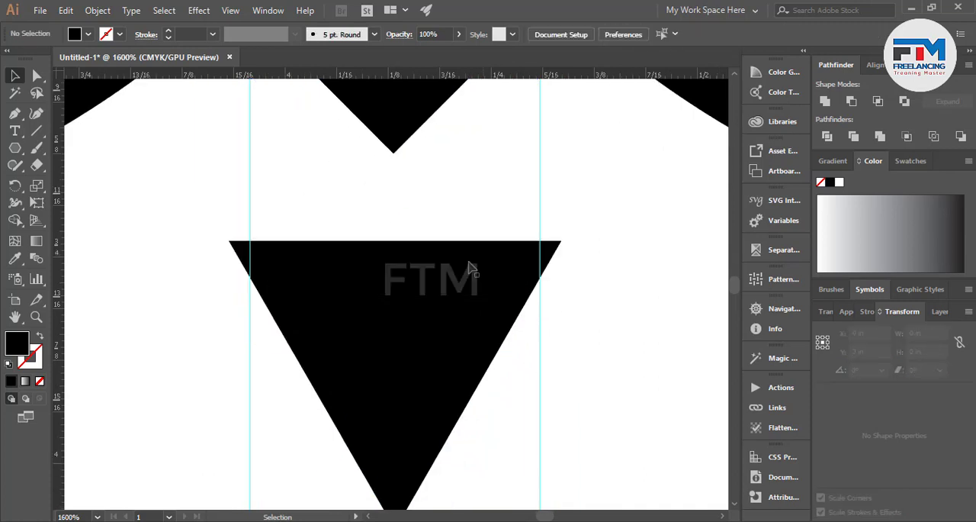
# Scale the triangle proportionally to fit between the two guides, about 0.35 in wide and 0.31 in high.
pyautogui.click(461, 338)
pyautogui.moveTo(564, 385); pyautogui.dragTo(541, 383)
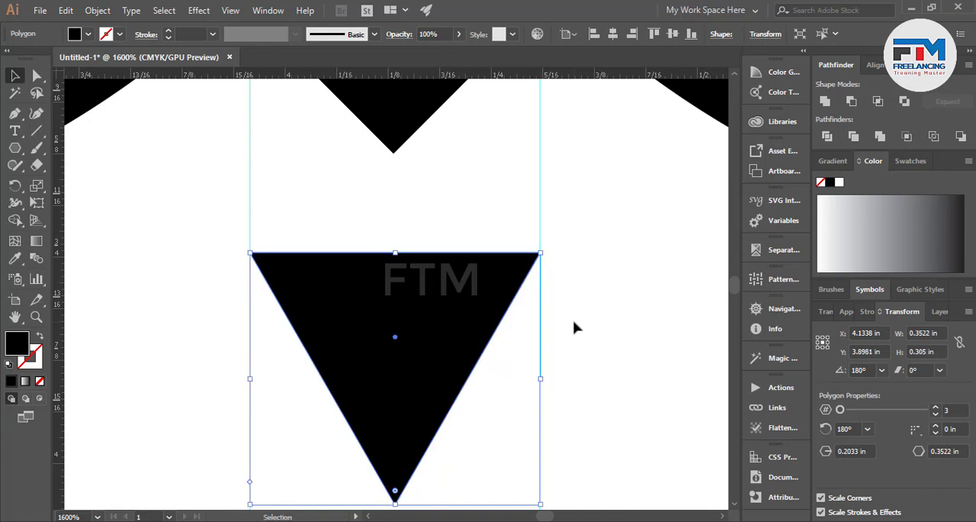
pyautogui.click(575, 327)
# Move the triangle up closer to the bar's tip and delete both vertical guides.
pyautogui.scroll(-4, 499, 327)
pyautogui.moveTo(485, 333); pyautogui.dragTo(485, 321)
pyautogui.click(374, 381)
pyautogui.scroll(-4, 373, 378)
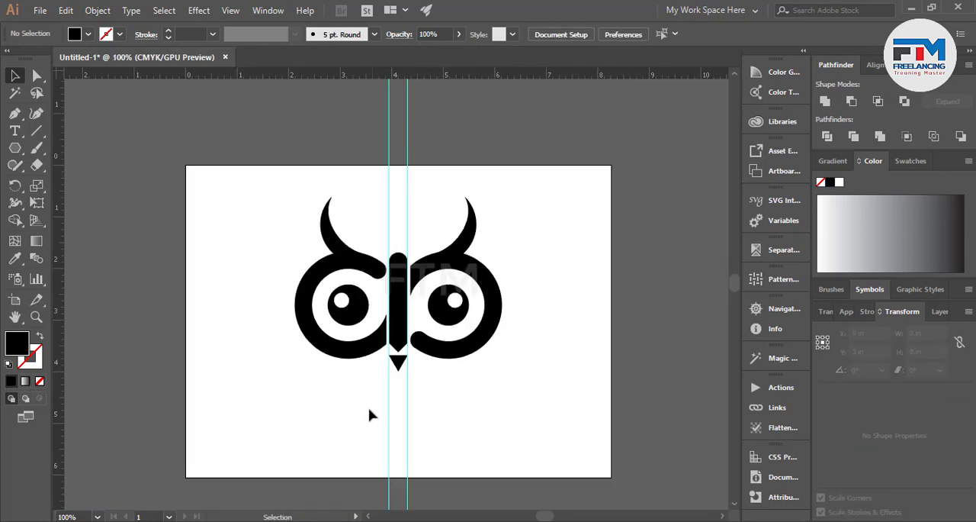
pyautogui.moveTo(368, 409); pyautogui.dragTo(472, 429)
pyautogui.click(473, 431)
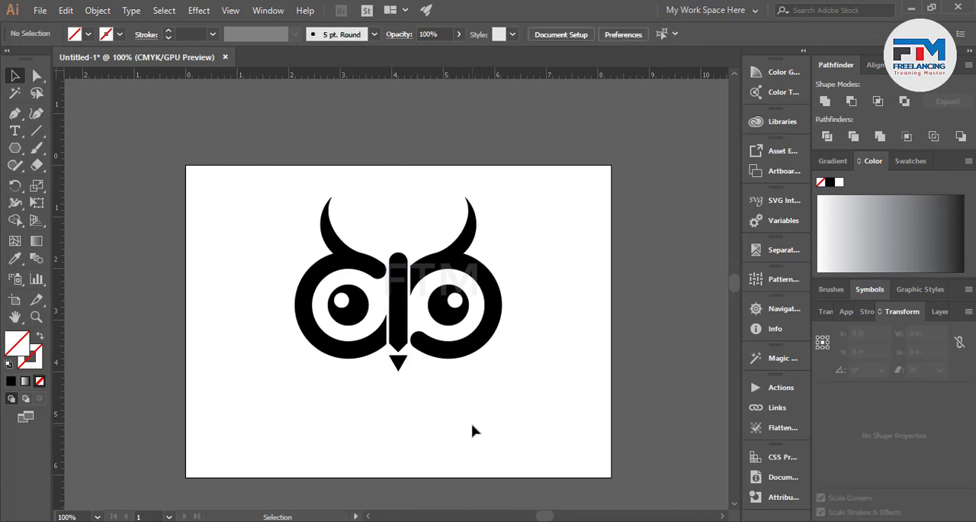
# Move the left horn's tip and outer-curve anchor points outward with the Direct Selection tool.
pyautogui.scroll(-5, 463, 392)
pyautogui.scroll(2, 406, 348)
pyautogui.scroll(2, 353, 294)
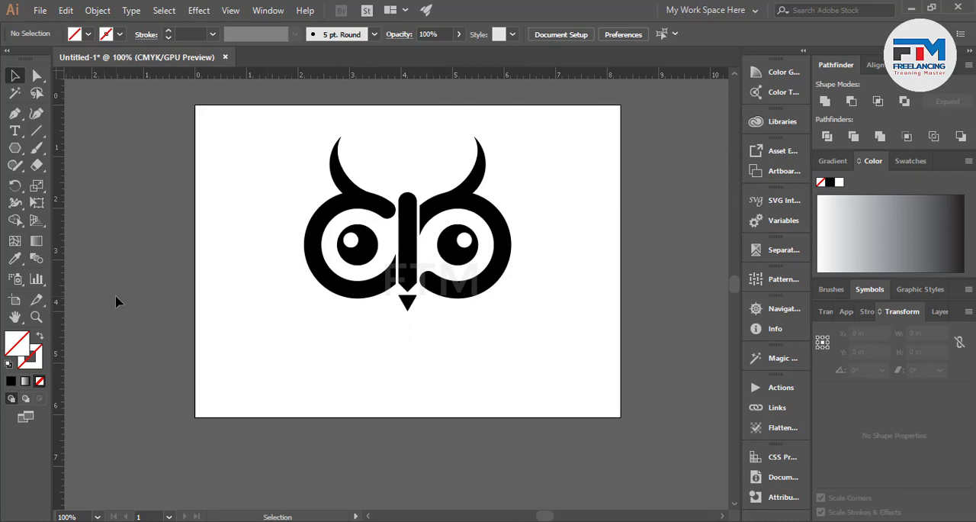
pyautogui.scroll(2, 347, 140)
pyautogui.scroll(-1, 187, 232)
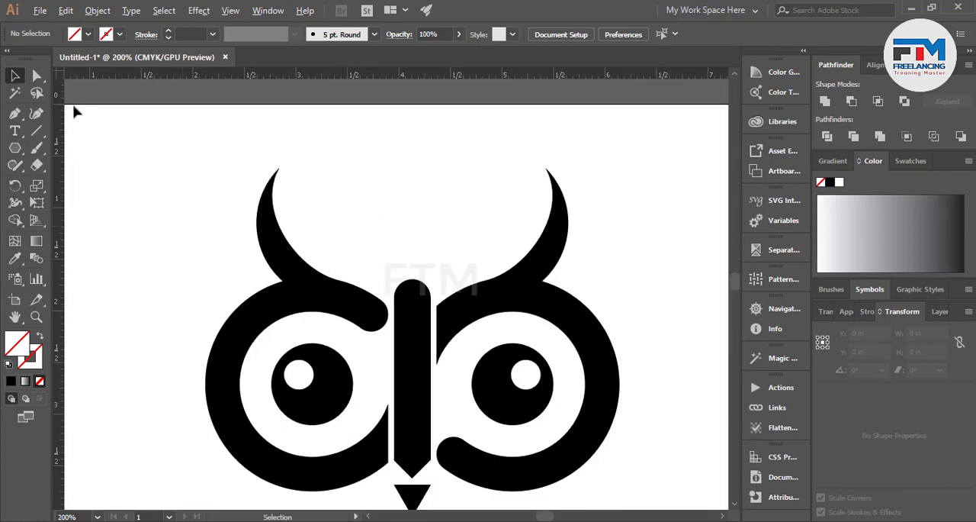
pyautogui.press('a')
pyautogui.moveTo(321, 255); pyautogui.dragTo(233, 176)
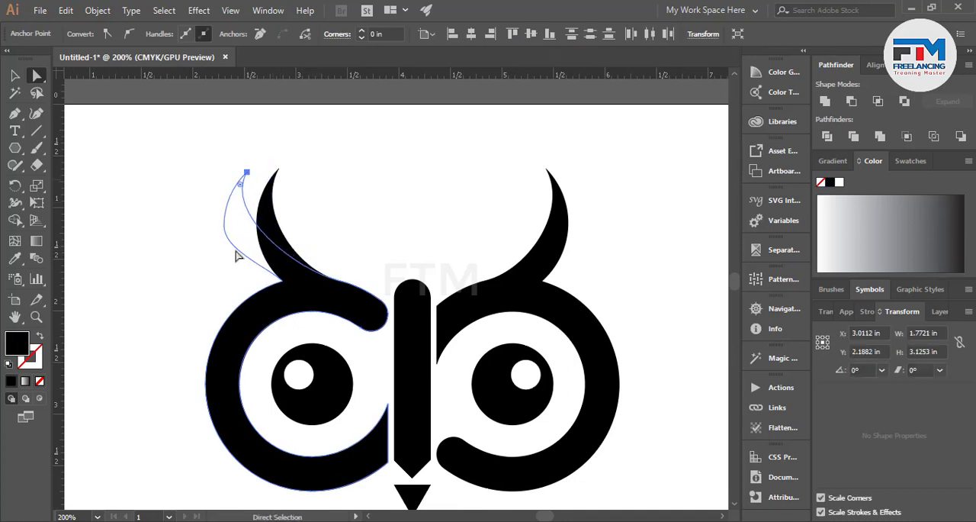
# Remove the anchor point on the left horn's outer curve and smooth that edge with the base anchor's handle.
pyautogui.click(225, 228)
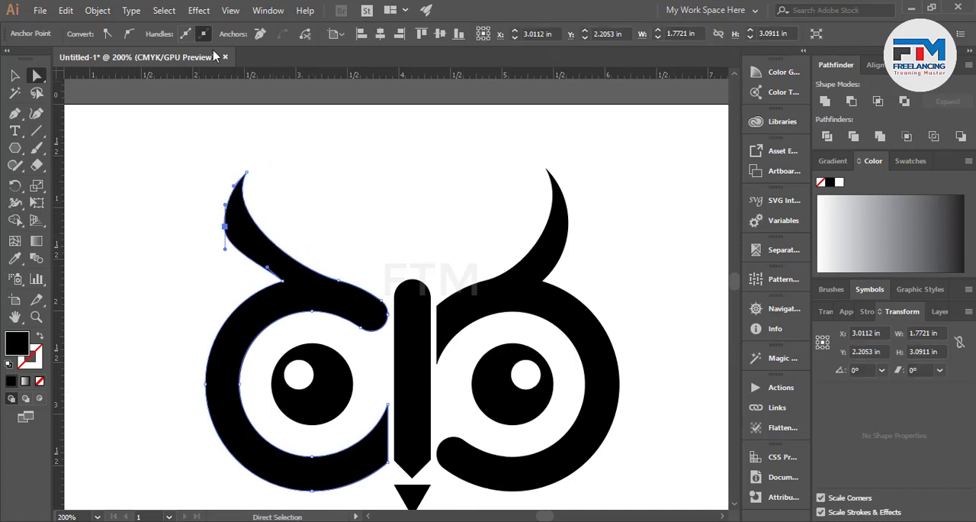
pyautogui.moveTo(225, 229); pyautogui.dragTo(207, 241)
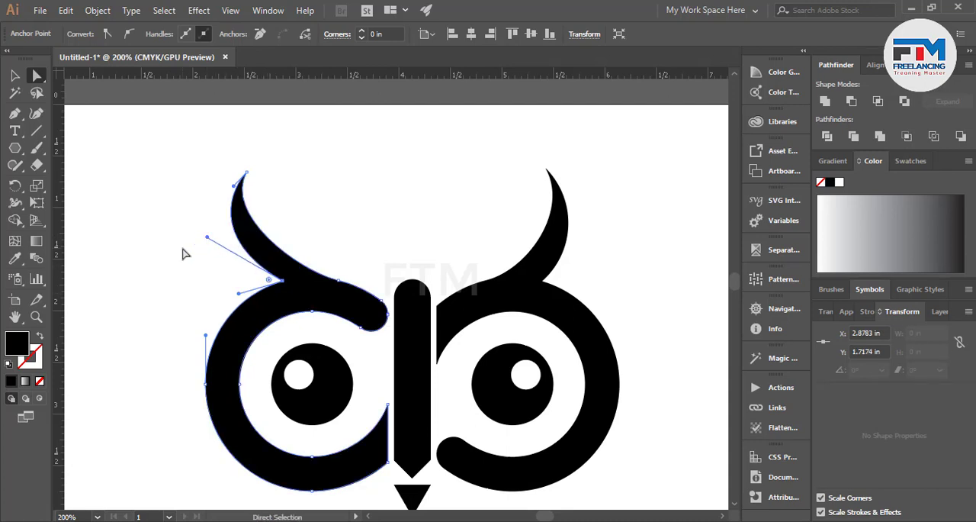
pyautogui.click(216, 264)
# Ungroup the two mirrored eyes and delete the right eye with its horn.
pyautogui.scroll(-2, 173, 295)
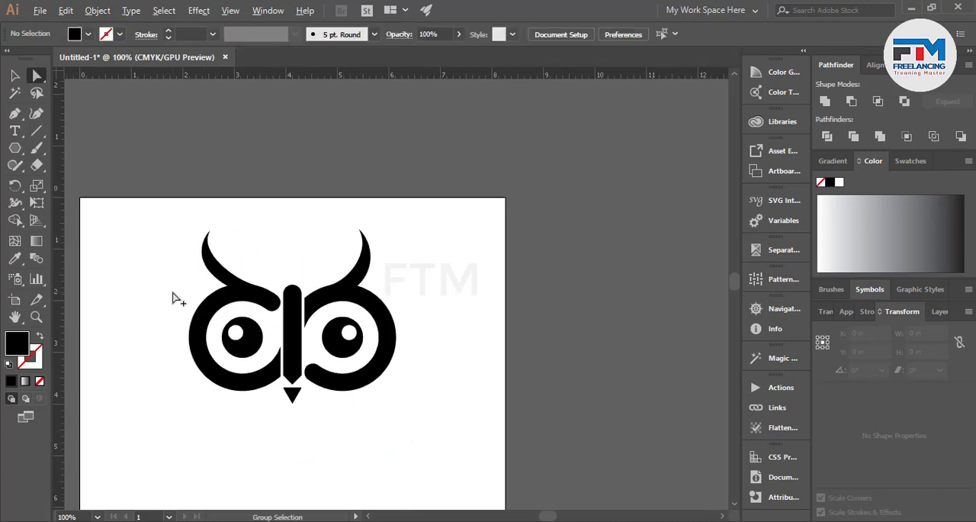
pyautogui.scroll(1, 403, 253)
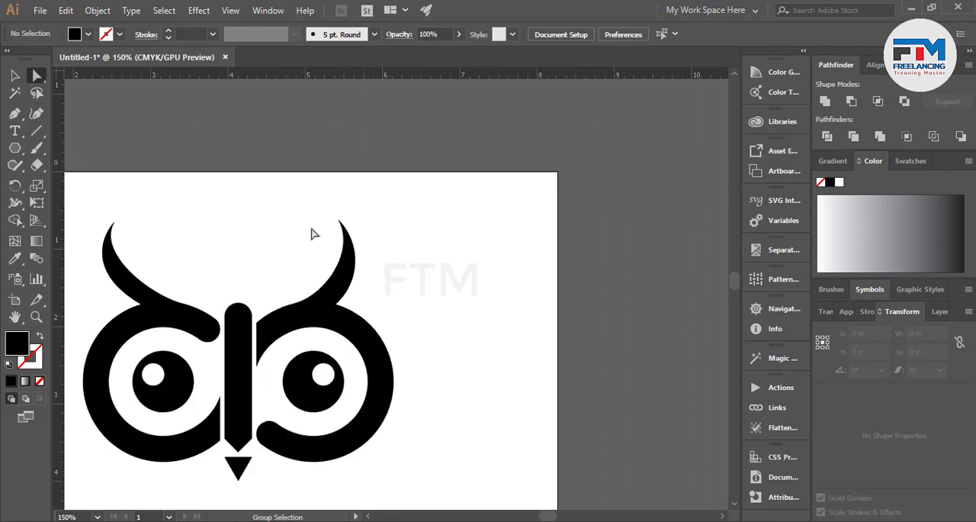
pyautogui.click(15, 76)
pyautogui.moveTo(323, 290); pyautogui.dragTo(390, 392)
pyautogui.hotkey('ctrl', 'z')
pyautogui.rightClick(374, 388)
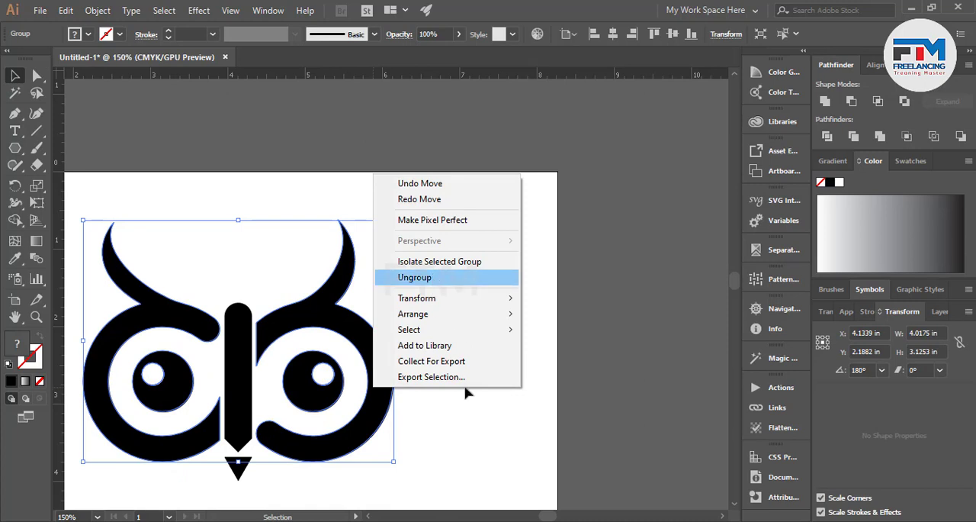
pyautogui.click(425, 277)
pyautogui.click(467, 393)
pyautogui.click(339, 325)
pyautogui.press('Delete')
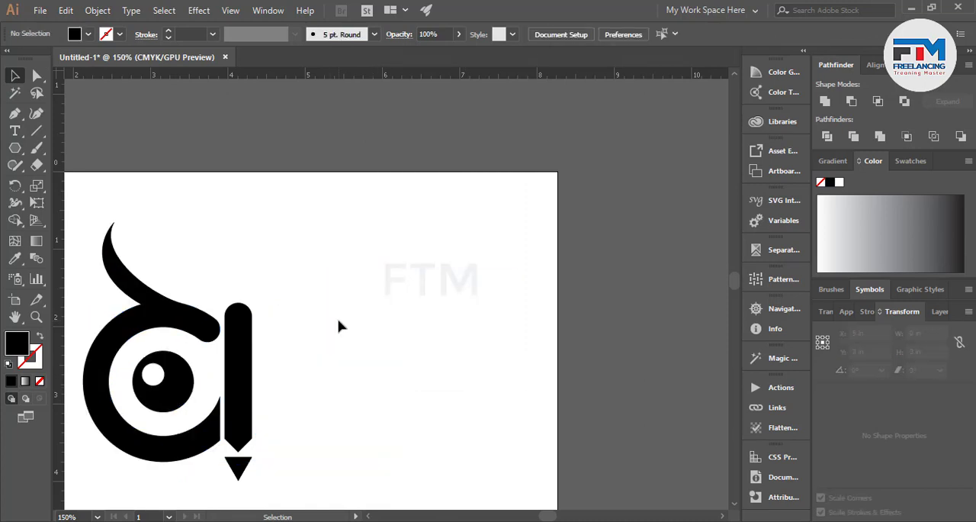
# Pull the tip anchor's inner handle downward to deepen the left horn's inner curve and slim the horn.
pyautogui.click(147, 323)
pyautogui.scroll(3, 89, 273)
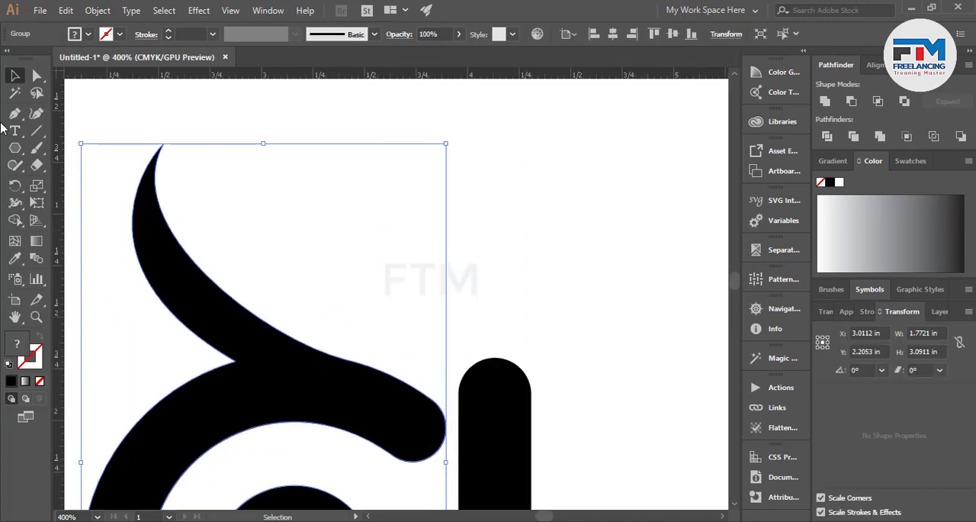
pyautogui.click(37, 75)
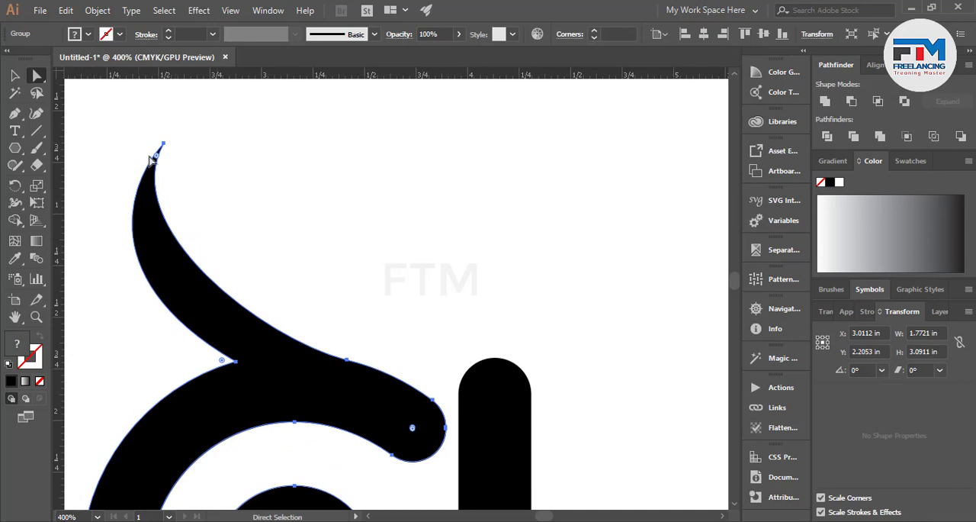
pyautogui.click(162, 144)
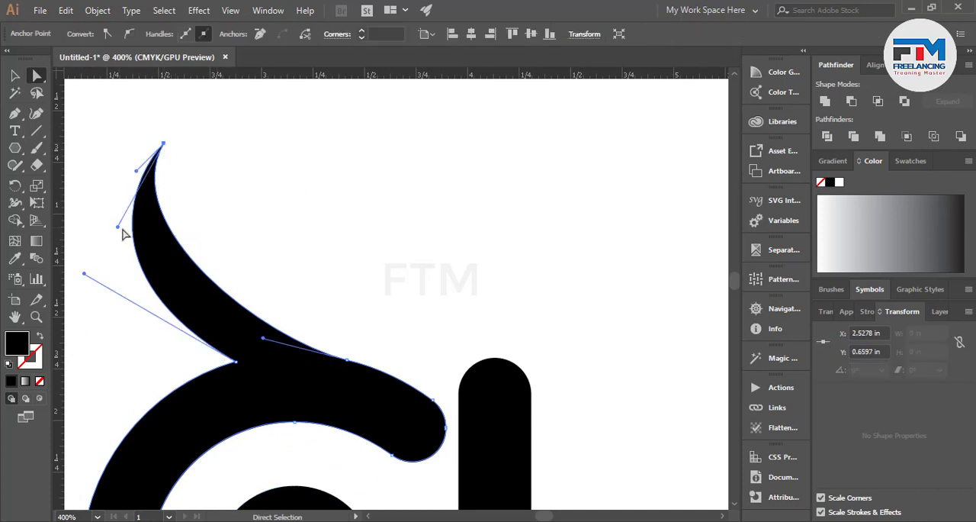
pyautogui.moveTo(134, 243); pyautogui.dragTo(133, 241)
pyautogui.click(162, 145)
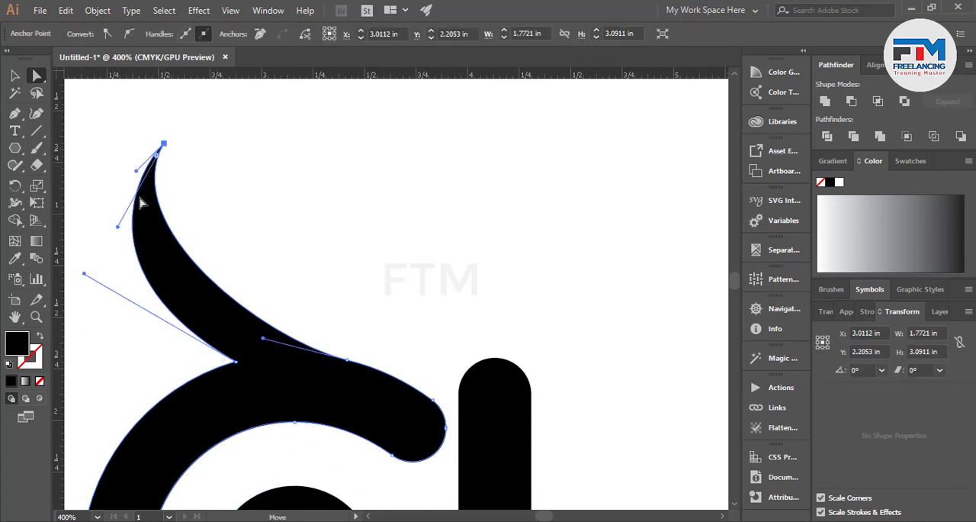
pyautogui.click(113, 236)
pyautogui.click(162, 146)
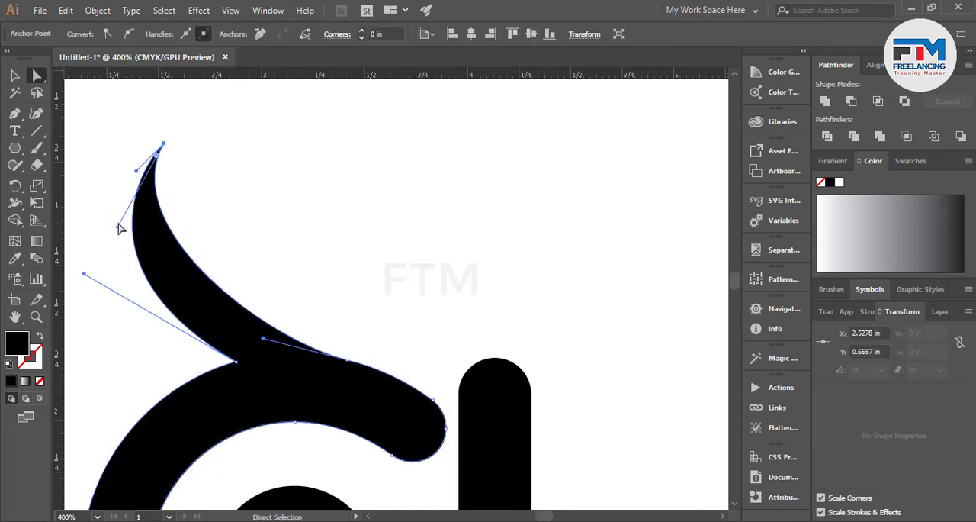
pyautogui.moveTo(117, 228); pyautogui.dragTo(134, 269)
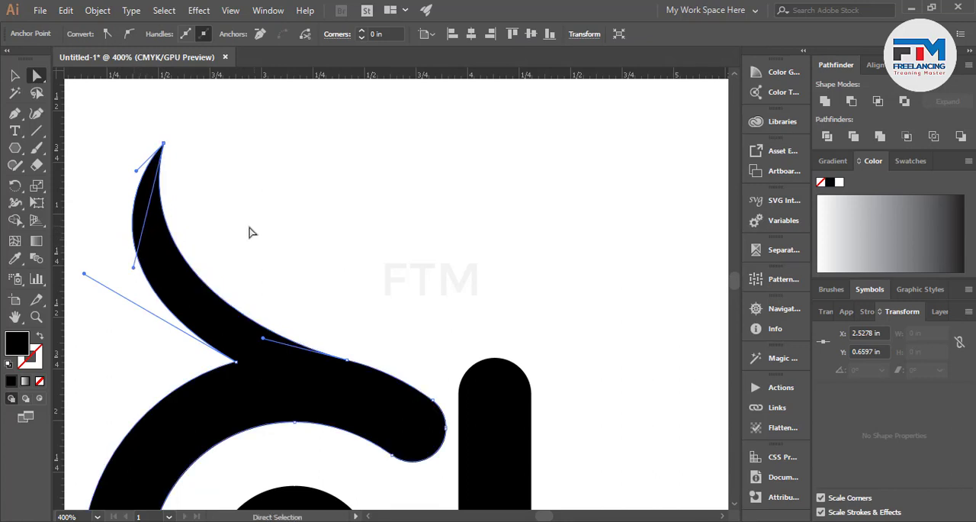
pyautogui.click(250, 228)
# Extend the tip anchor's outer handle downward to reshape the upper outer edge of the left horn.
pyautogui.scroll(-5, 69, 371)
pyautogui.scroll(-1, 167, 401)
pyautogui.scroll(3, 119, 399)
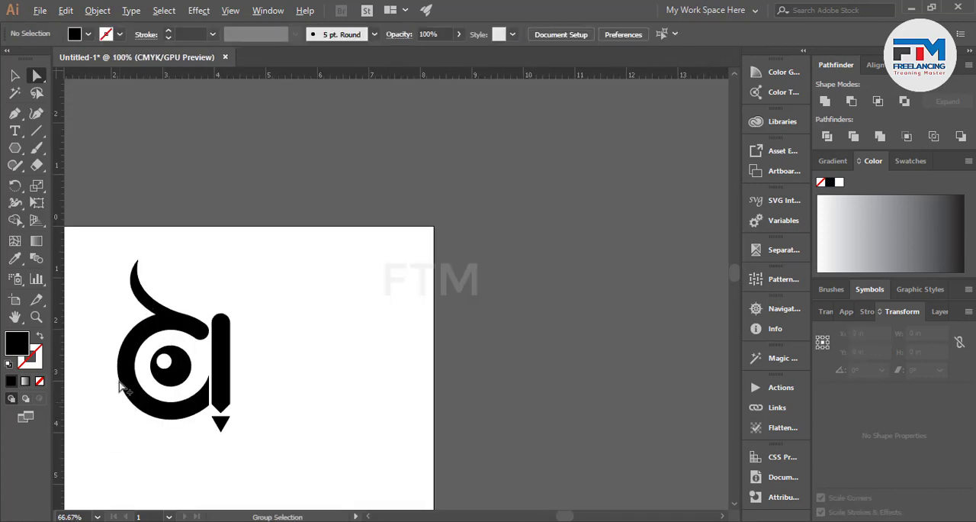
pyautogui.scroll(2, 110, 216)
pyautogui.click(174, 191)
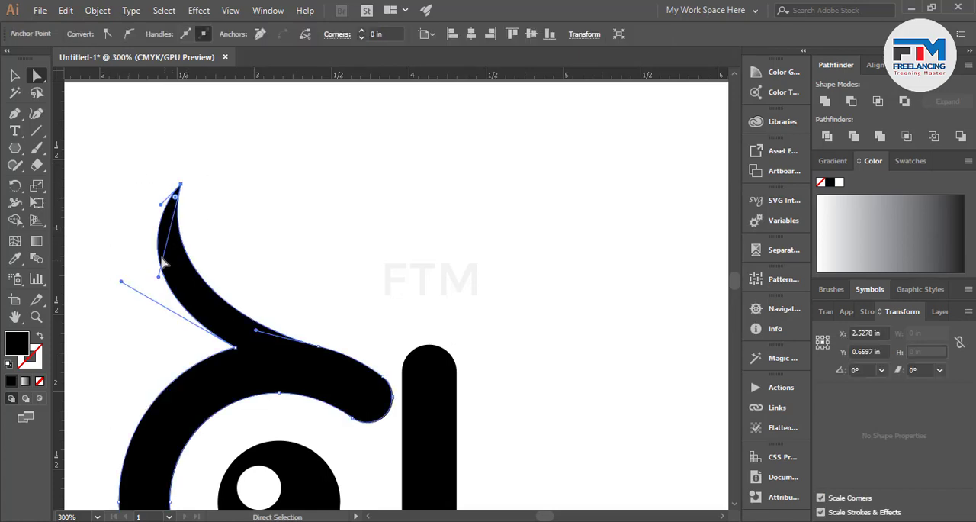
pyautogui.moveTo(162, 205); pyautogui.dragTo(176, 196)
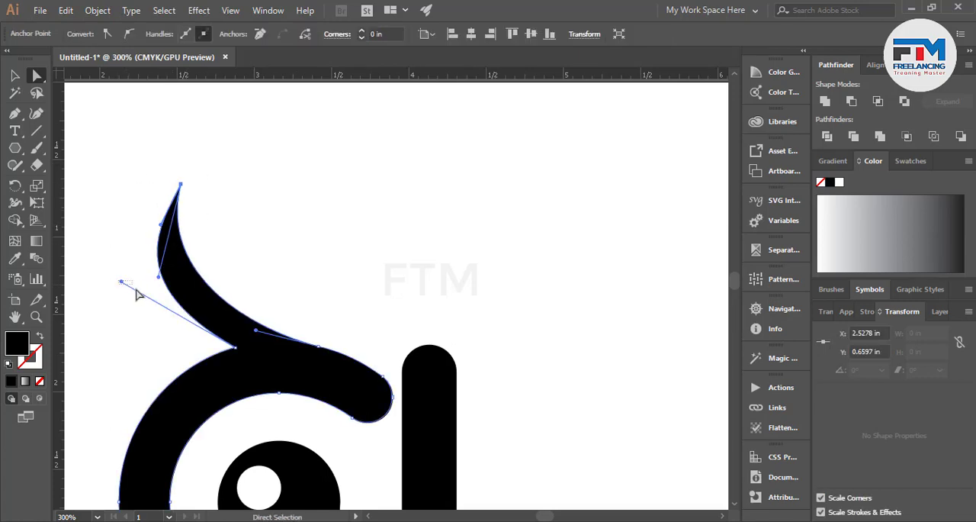
pyautogui.click(126, 292)
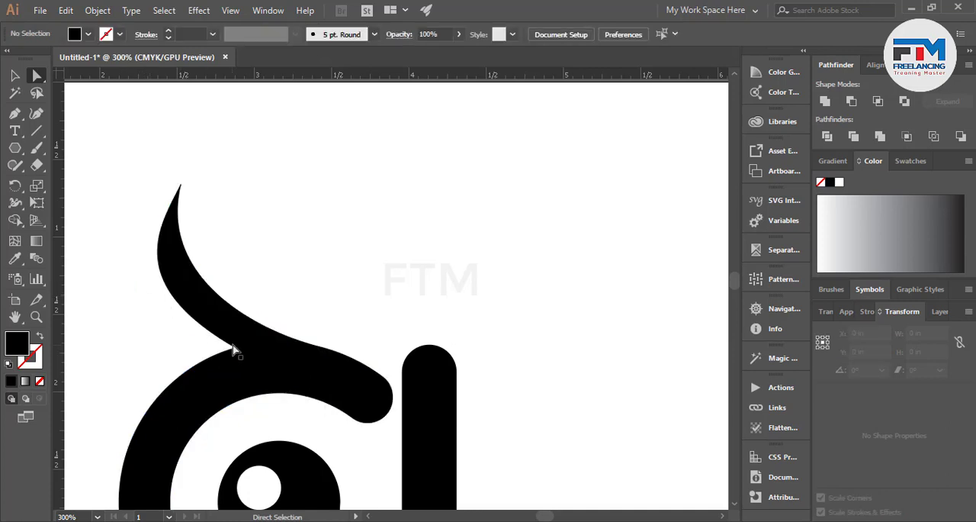
# Shorten the handle of the anchor where the horn's outer edge meets the eye ring, making the horn thinner.
pyautogui.click(234, 348)
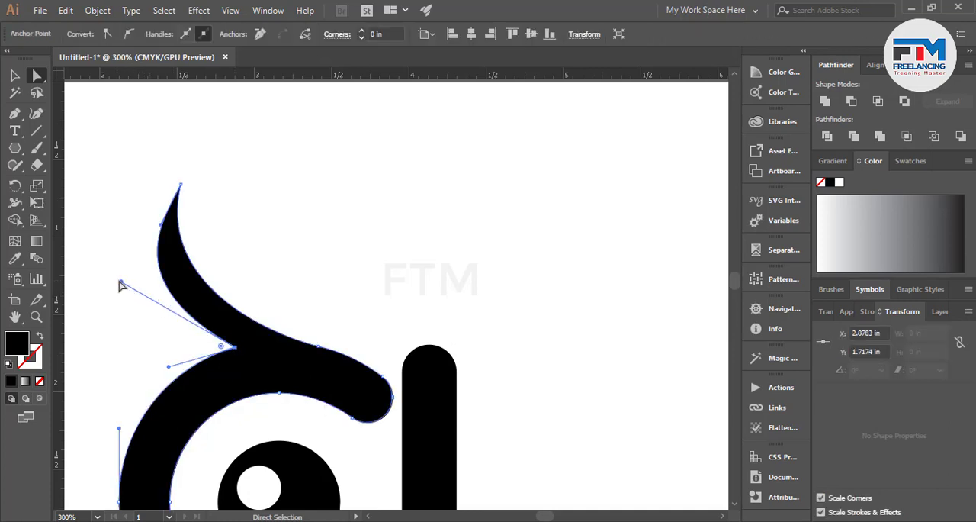
pyautogui.moveTo(121, 283); pyautogui.dragTo(157, 303)
pyautogui.click(112, 306)
pyautogui.scroll(-4, 247, 369)
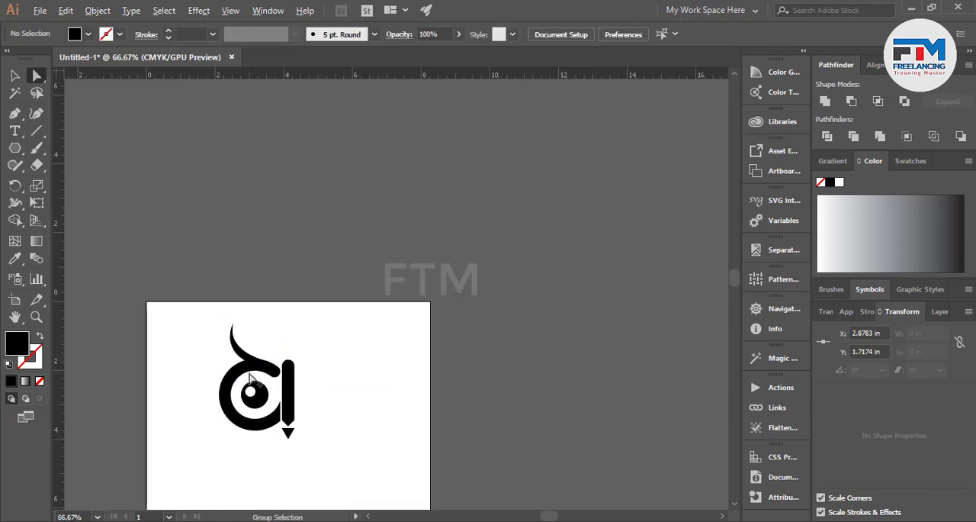
pyautogui.scroll(1, 311, 410)
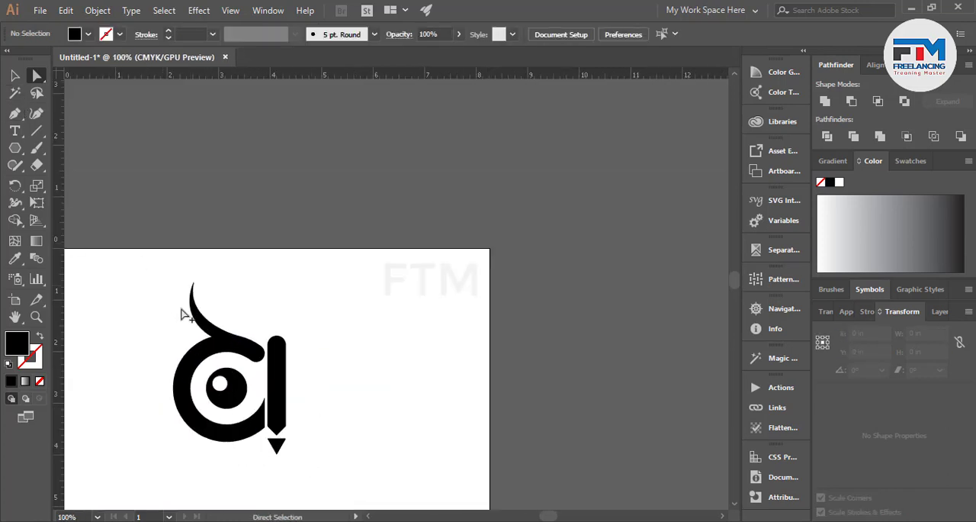
pyautogui.scroll(3, 177, 306)
pyautogui.scroll(-2, 231, 358)
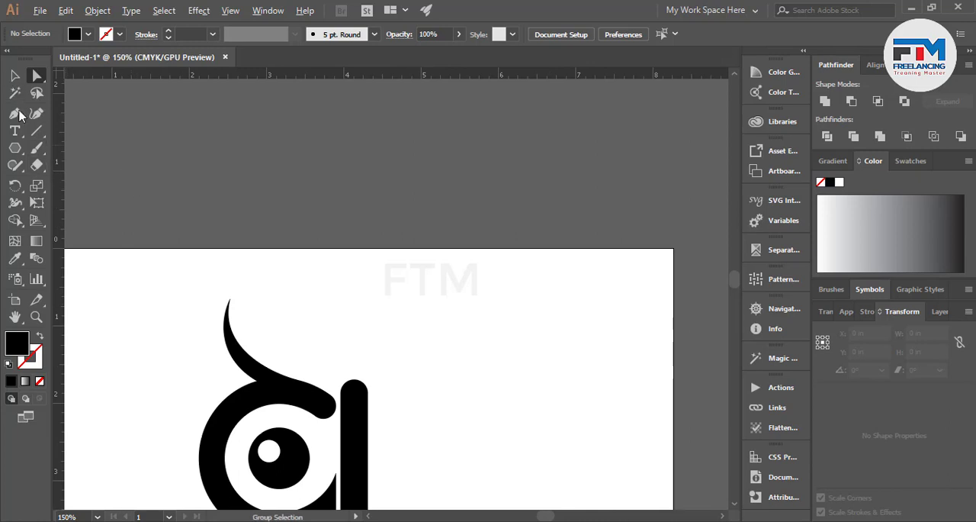
# Reflect a copy of the left horned eye across the vertical axis and place it on the other side of the central bar.
pyautogui.click(14, 74)
pyautogui.scroll(-2, 172, 255)
pyautogui.moveTo(255, 408); pyautogui.dragTo(253, 406)
pyautogui.rightClick(210, 406)
pyautogui.moveTo(263, 252)
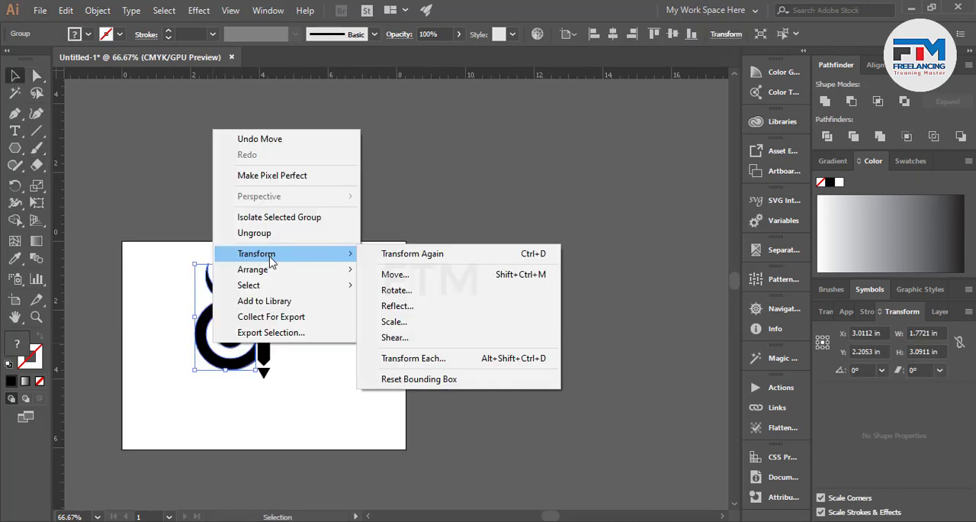
pyautogui.click(408, 305)
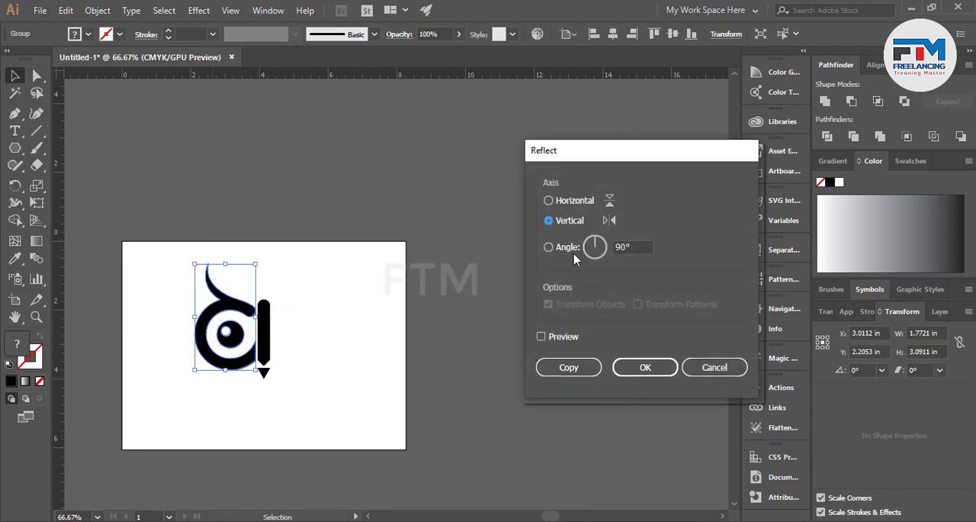
pyautogui.click(569, 368)
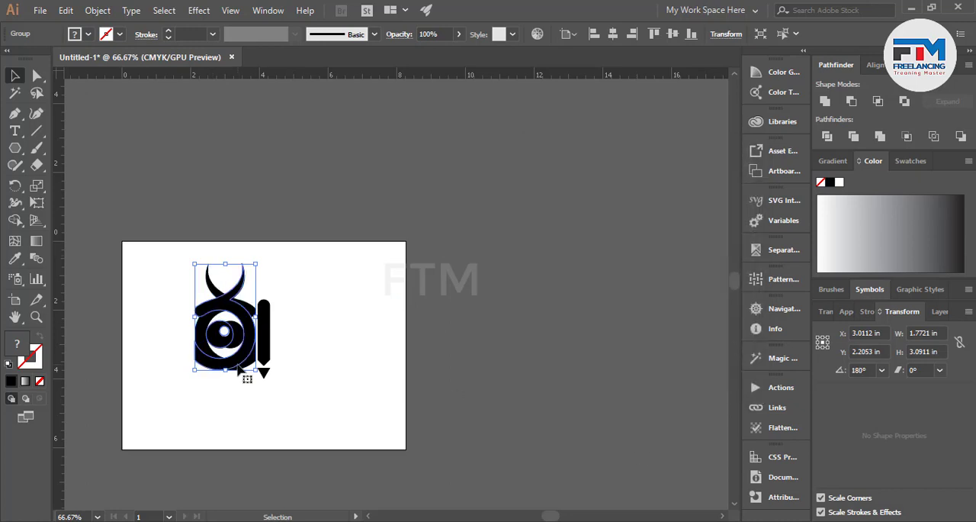
pyautogui.moveTo(246, 369); pyautogui.dragTo(318, 366)
pyautogui.click(283, 414)
# Reset the two upper inner corners of the right eye ring to a 0 in radius.
pyautogui.scroll(1, 278, 368)
pyautogui.scroll(2, 266, 287)
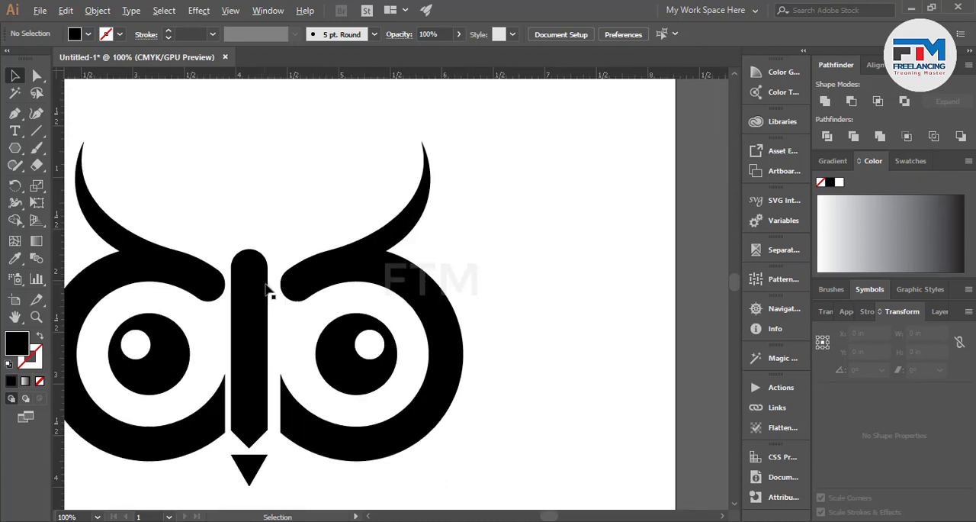
pyautogui.click(36, 74)
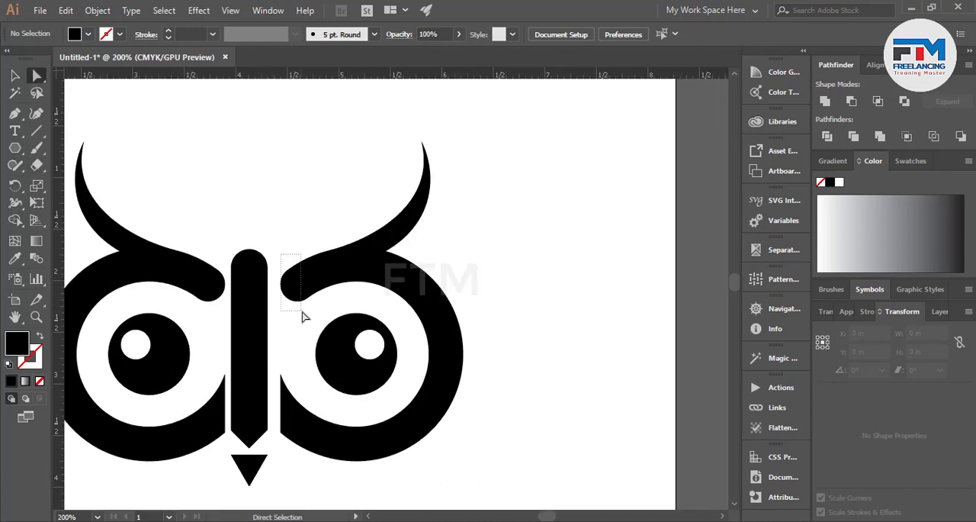
pyautogui.moveTo(302, 315); pyautogui.dragTo(308, 313)
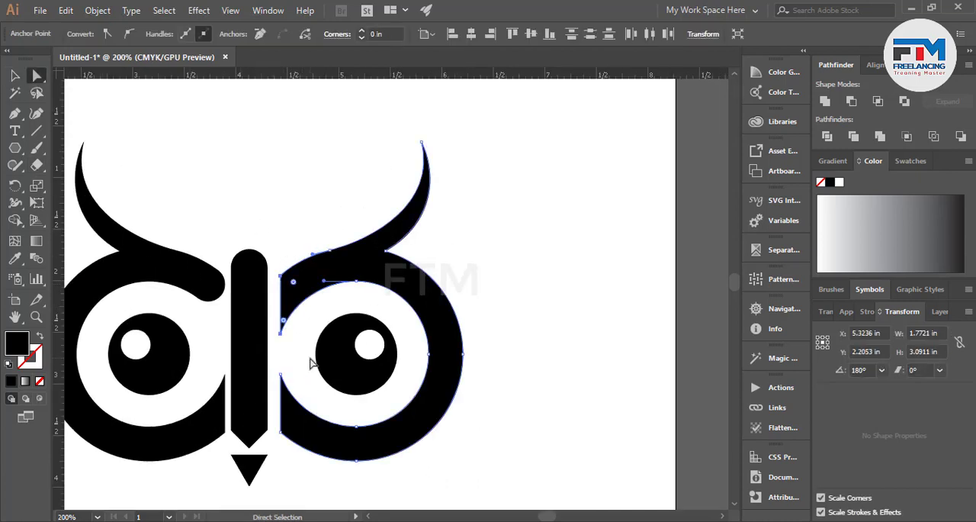
pyautogui.click(272, 366)
# Round the two lower inner corners of the right eye ring into a fully rounded end.
pyautogui.moveTo(291, 469); pyautogui.dragTo(293, 467)
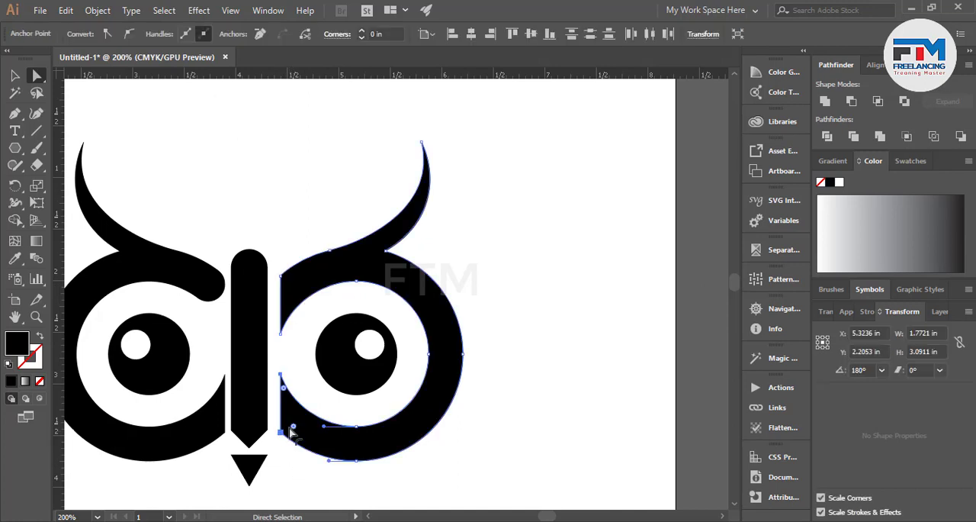
pyautogui.moveTo(291, 427); pyautogui.dragTo(364, 492)
pyautogui.click(341, 466)
pyautogui.hotkey('ctrl', '-')
pyautogui.hotkey('ctrl', '-')
pyautogui.hotkey('ctrl', '-')
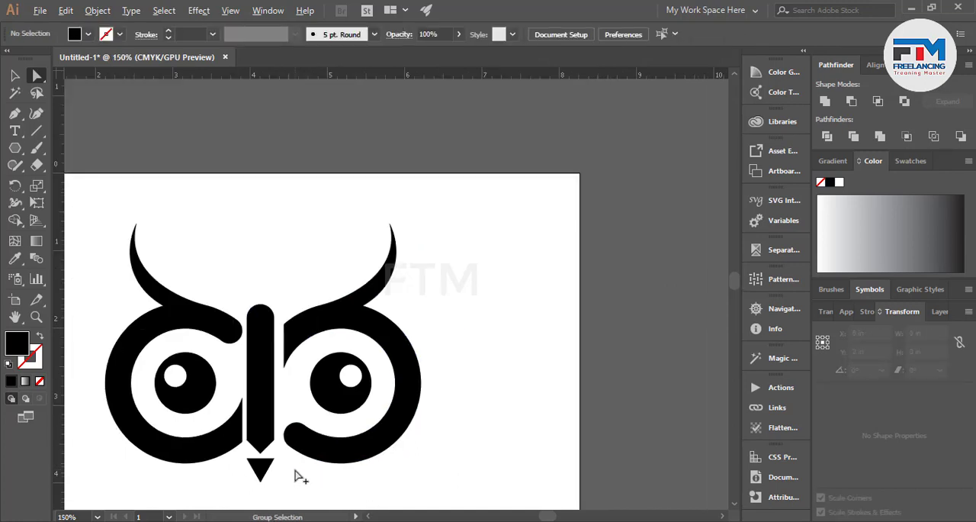
pyautogui.scroll(2, 297, 415)
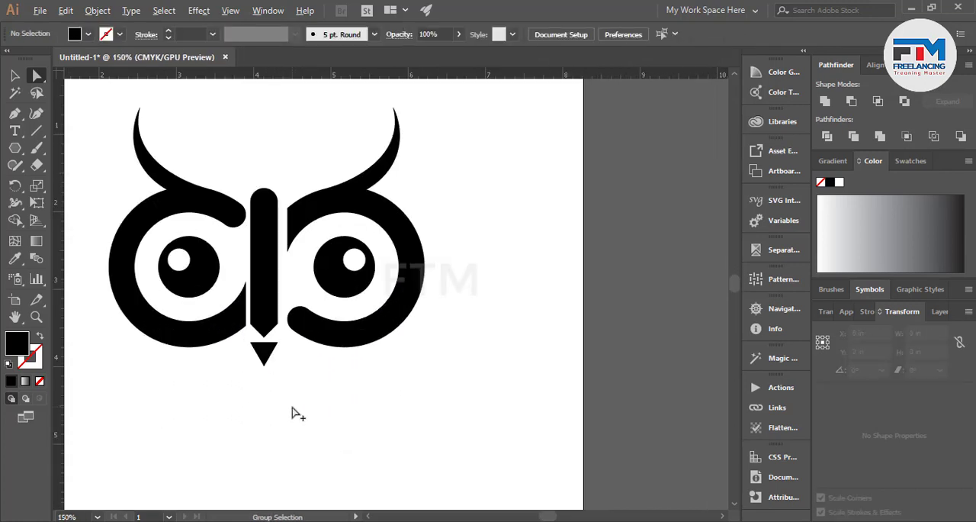
# Group the left and right horned eyes together.
pyautogui.click(14, 75)
pyautogui.moveTo(76, 128); pyautogui.dragTo(202, 347)
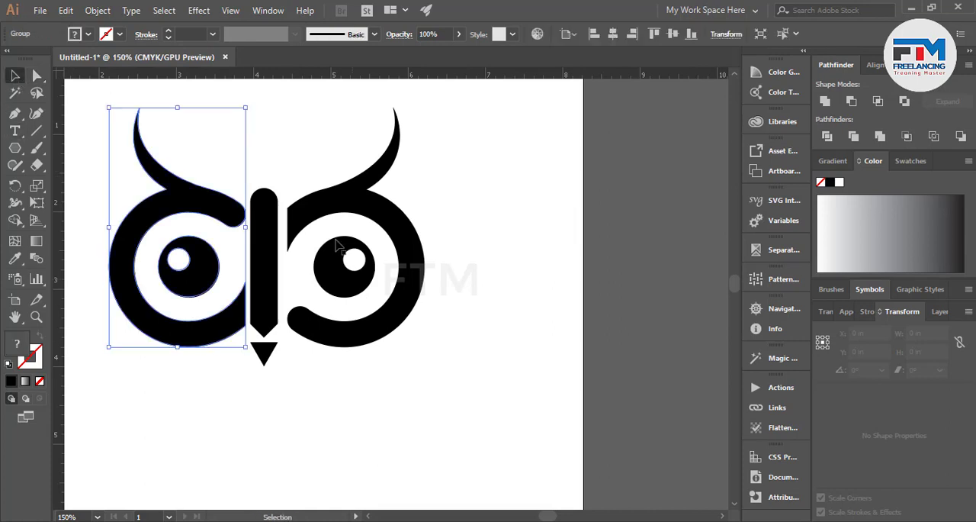
pyautogui.keyDown('shift'); pyautogui.click(372, 304); pyautogui.keyUp('shift')
pyautogui.rightClick(357, 289)
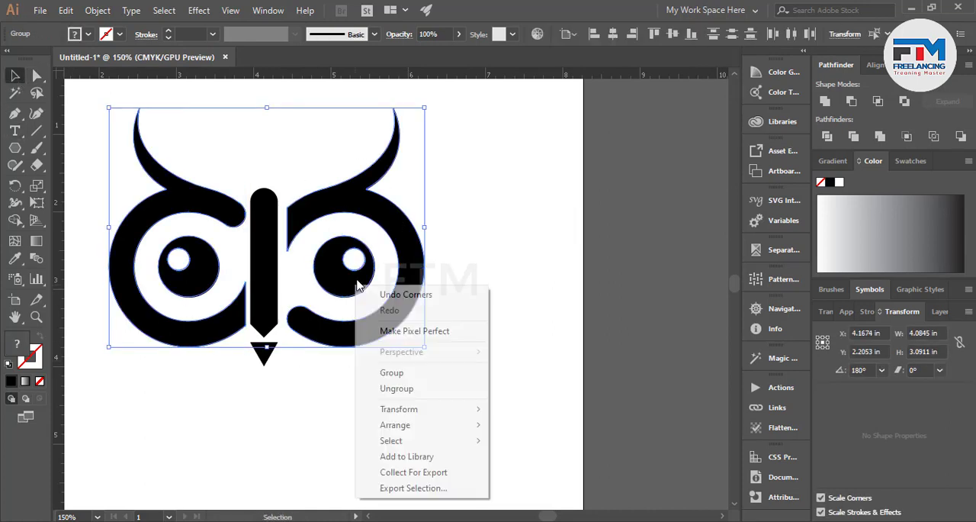
pyautogui.click(398, 375)
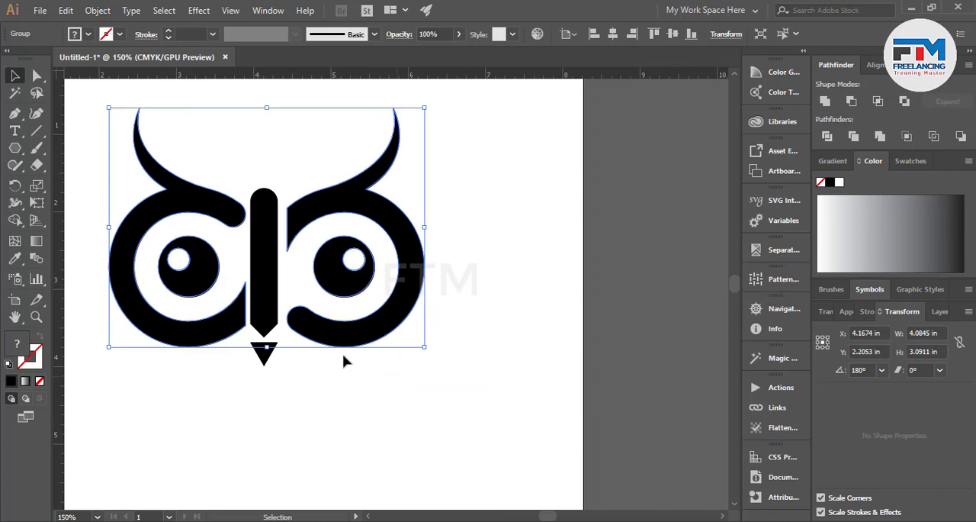
# Align the eye group, central bar and beak triangle on their horizontal centres.
pyautogui.moveTo(328, 302); pyautogui.dragTo(372, 378)
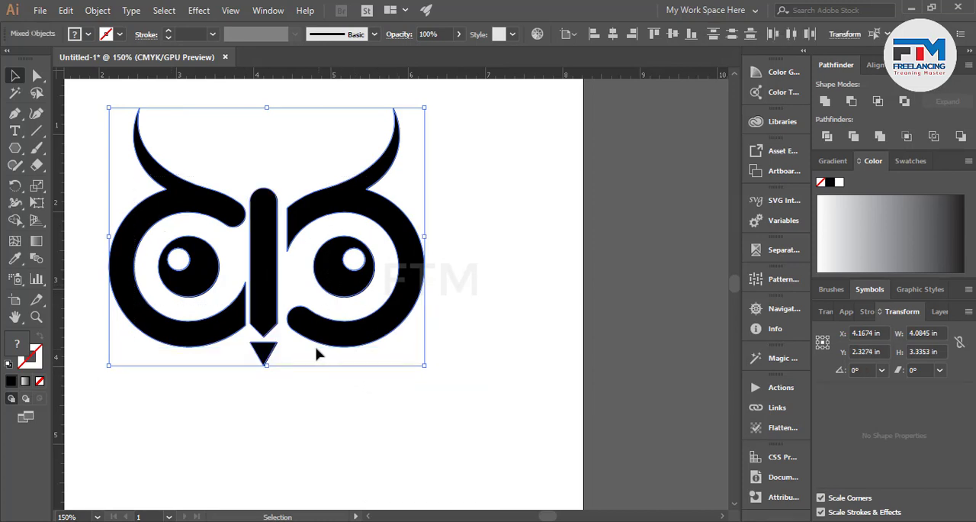
pyautogui.click(612, 34)
pyautogui.click(522, 267)
pyautogui.hotkey('ctrl', '-')
pyautogui.hotkey('ctrl', '-')
pyautogui.hotkey('ctrl', '-')
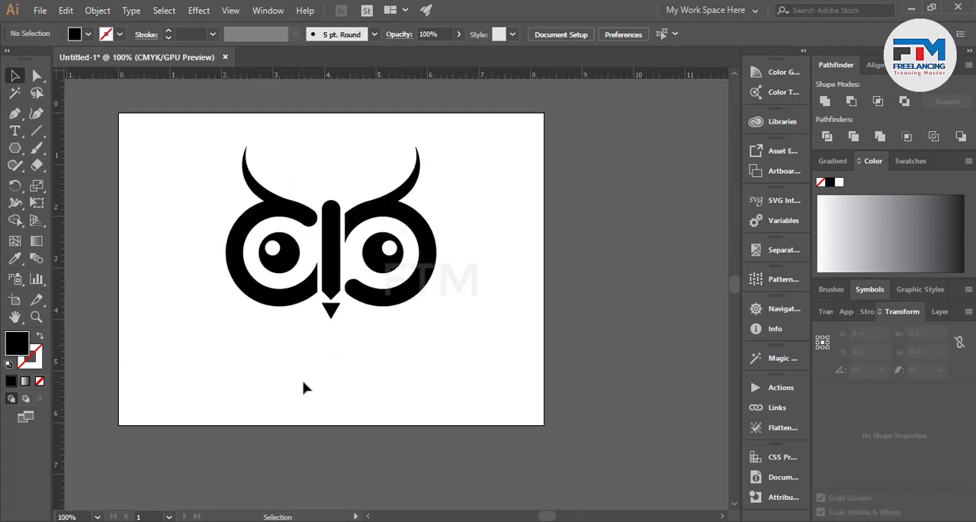
# Group the whole owl face and move it up near the artboard's upper edge.
pyautogui.scroll(-1, 334, 380)
pyautogui.scroll(2, 330, 304)
pyautogui.moveTo(166, 154); pyautogui.dragTo(492, 339)
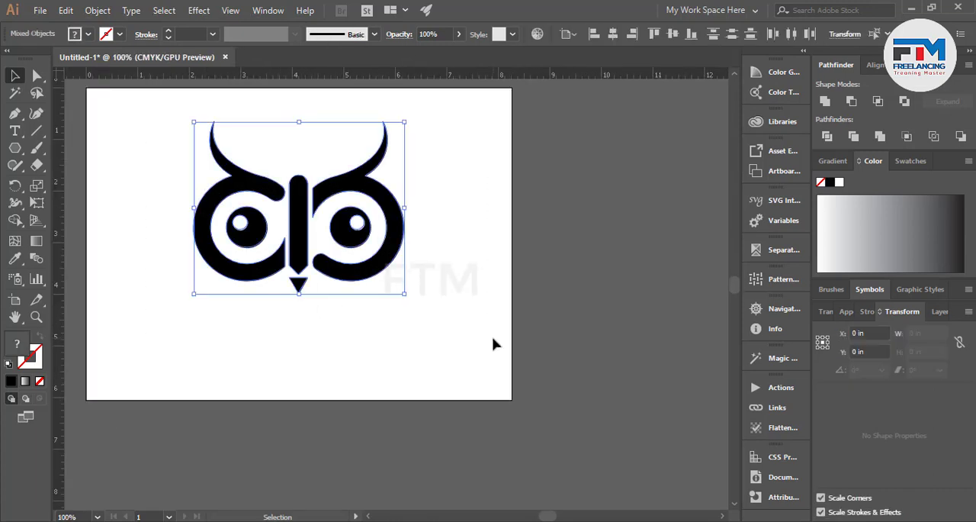
pyautogui.press('a')
pyautogui.press('v')
pyautogui.click(327, 305)
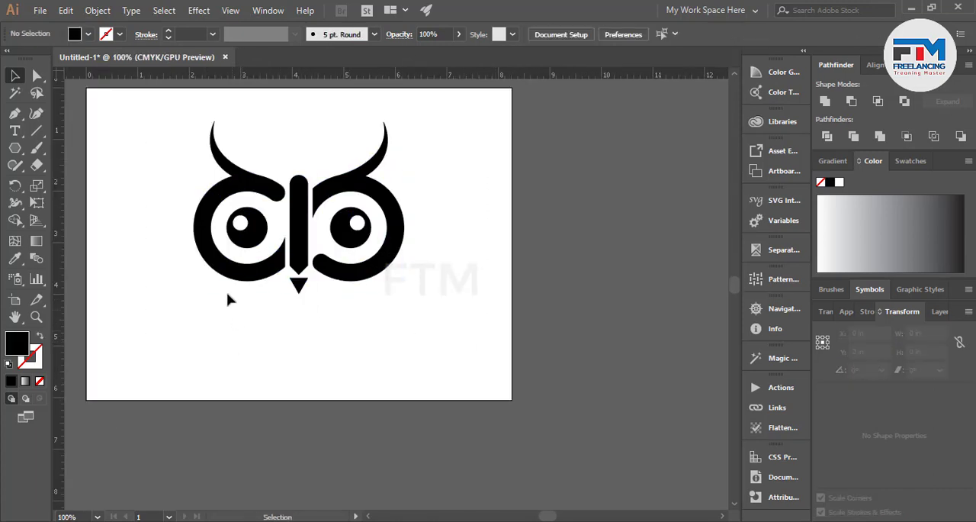
pyautogui.moveTo(278, 261); pyautogui.dragTo(273, 235)
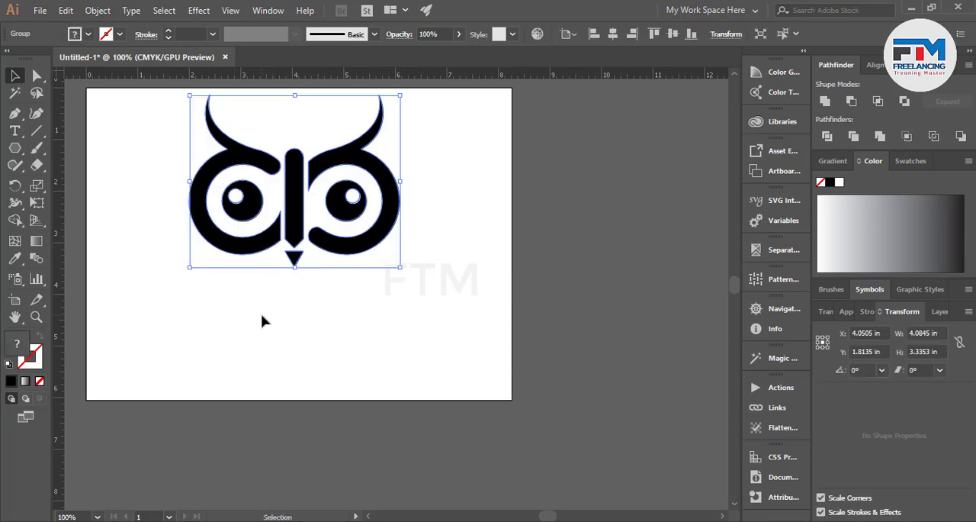
# Add the text "URLOGONAME" in Myriad Pro below the owl's beak and enlarge it to about 61.68 pt.
pyautogui.click(262, 321)
pyautogui.click(17, 133)
pyautogui.click(211, 311)
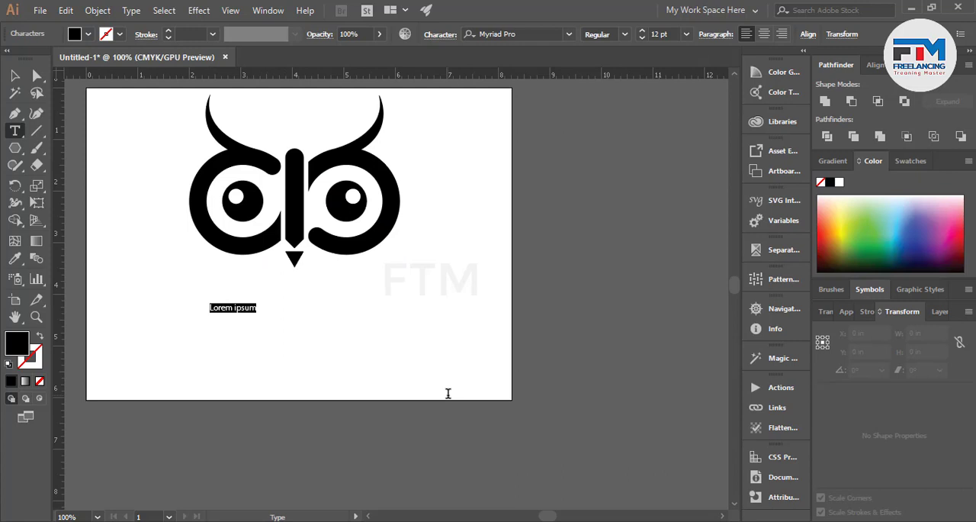
pyautogui.write('y')
pyautogui.click(15, 75)
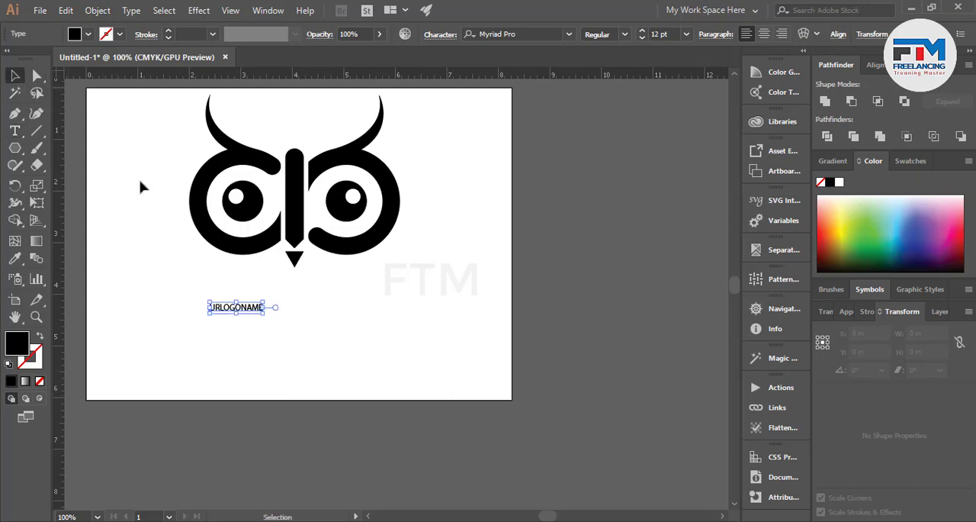
pyautogui.moveTo(263, 319); pyautogui.dragTo(370, 320)
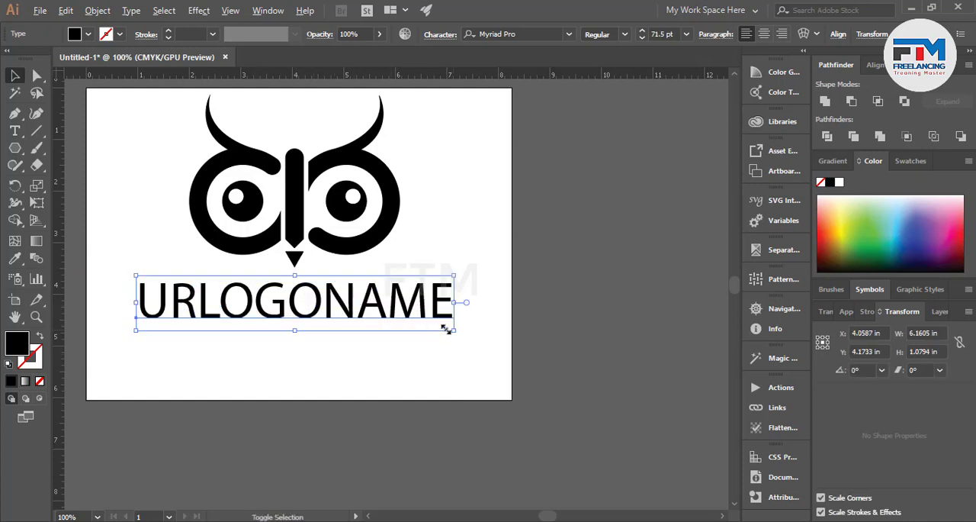
pyautogui.moveTo(446, 328); pyautogui.dragTo(430, 321)
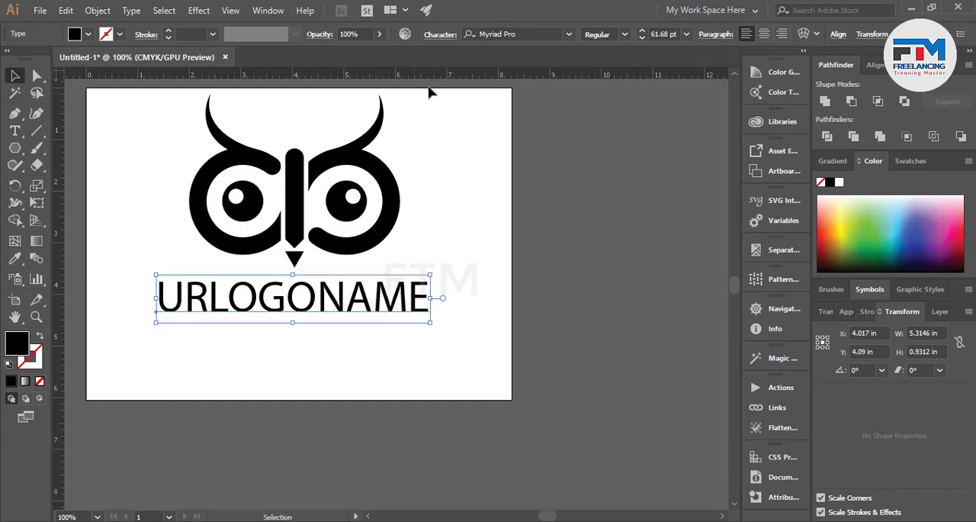
# Try successive font families on the logo name and settle on OMEGLE-Regular.
pyautogui.click(490, 34)
pyautogui.press('Down')
pyautogui.press('Down')
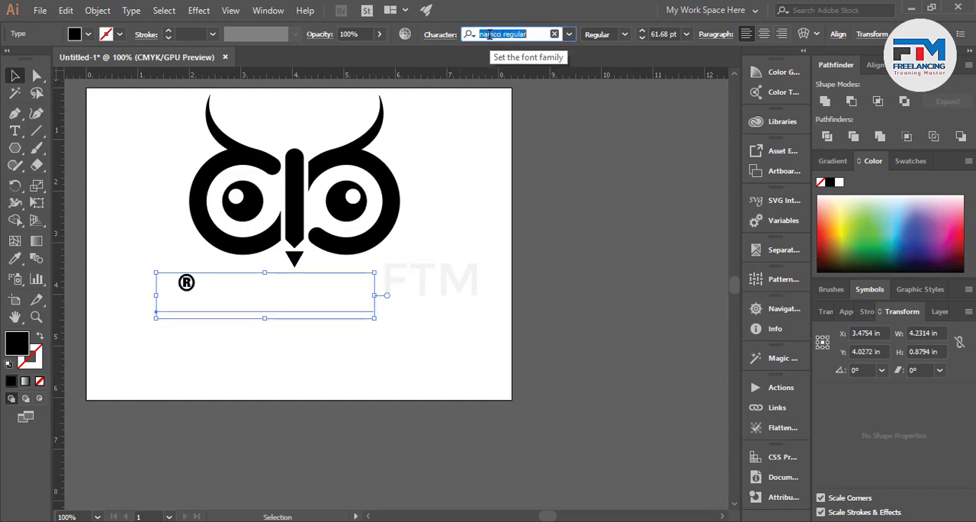
pyautogui.press('Down')
pyautogui.press('Down')
pyautogui.press('Down')
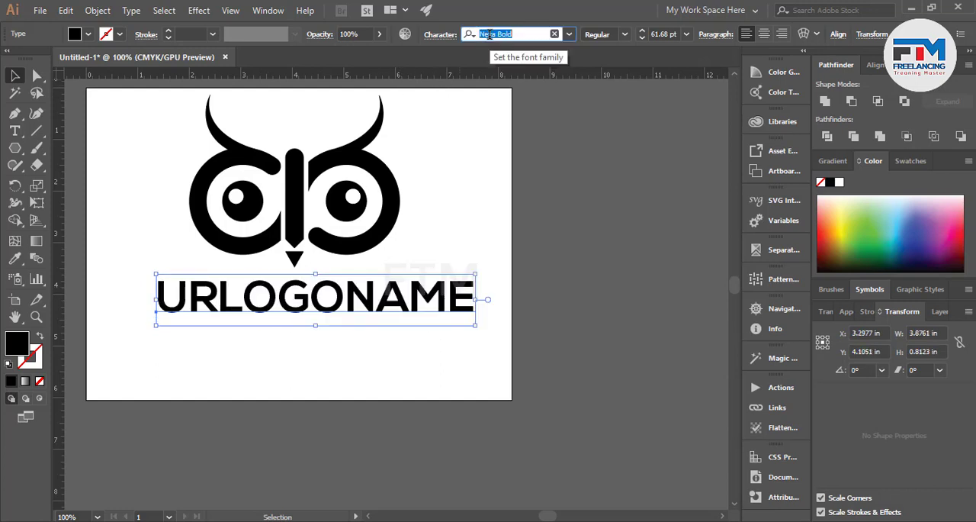
pyautogui.press('Down')
pyautogui.press('Down')
pyautogui.press('Down')
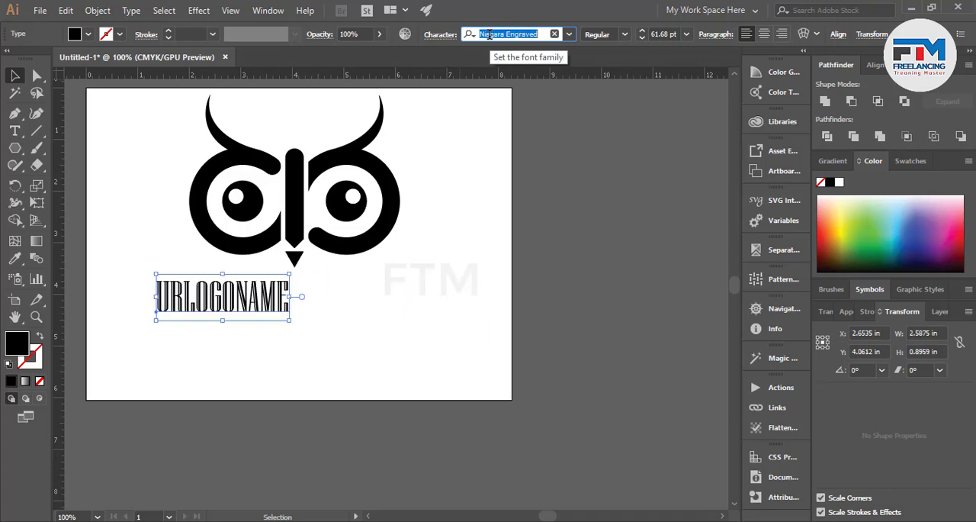
pyautogui.press('Down')
pyautogui.press('Down')
pyautogui.press('Down')
pyautogui.press('Down')
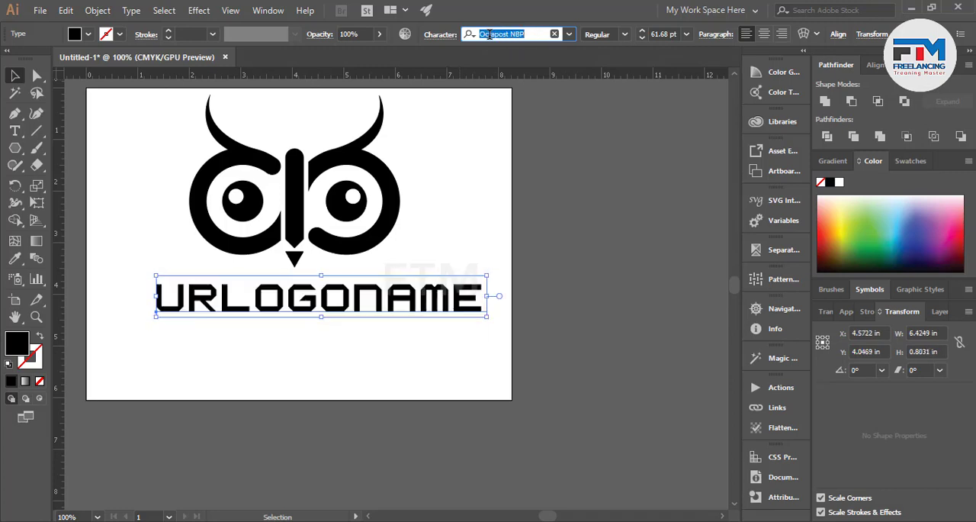
pyautogui.press('Down')
pyautogui.press('Up')
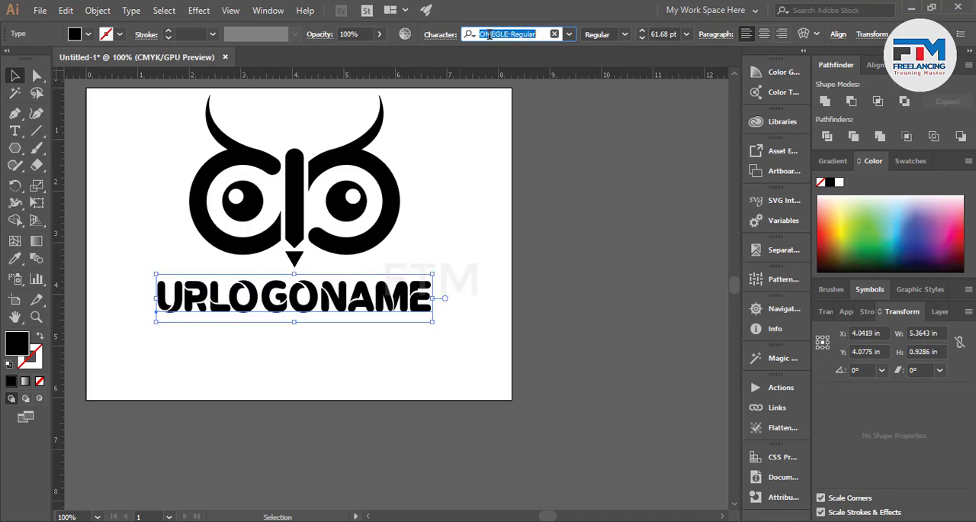
# Scale the logo name down to about 54.89 pt beneath the beak and centre it horizontally on the artboard.
pyautogui.scroll(2, 295, 359)
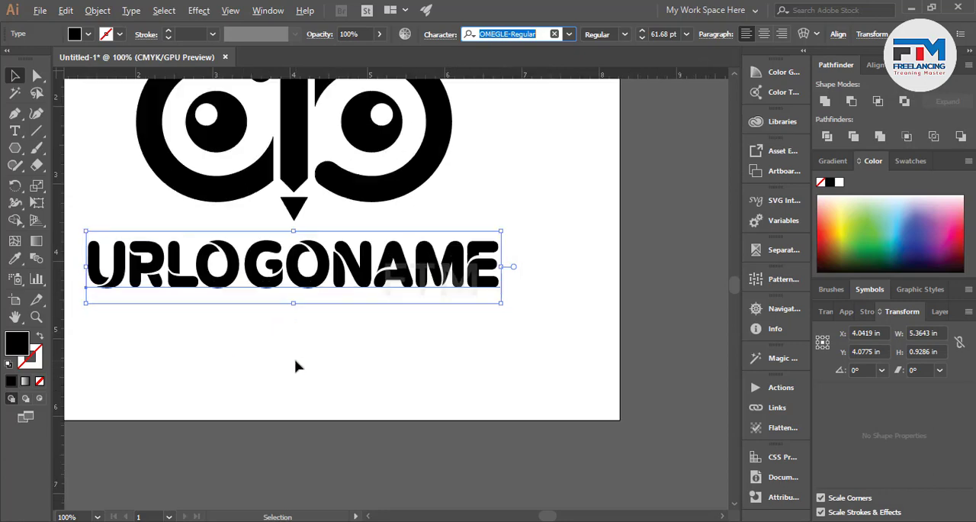
pyautogui.scroll(-2, 345, 359)
pyautogui.scroll(1, 348, 305)
pyautogui.moveTo(347, 304); pyautogui.dragTo(346, 296)
pyautogui.moveTo(515, 324); pyautogui.dragTo(494, 322)
pyautogui.click(876, 67)
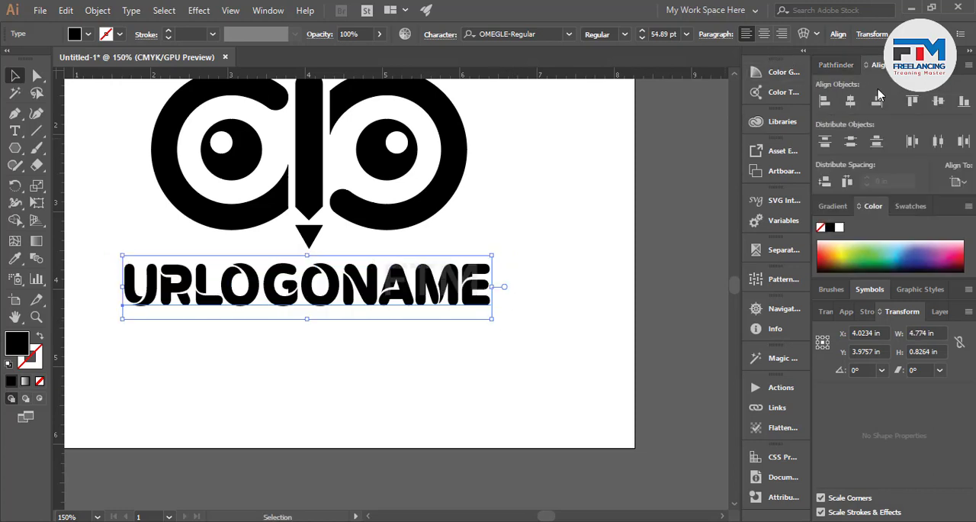
pyautogui.click(852, 104)
pyautogui.click(412, 360)
pyautogui.scroll(-3, 408, 366)
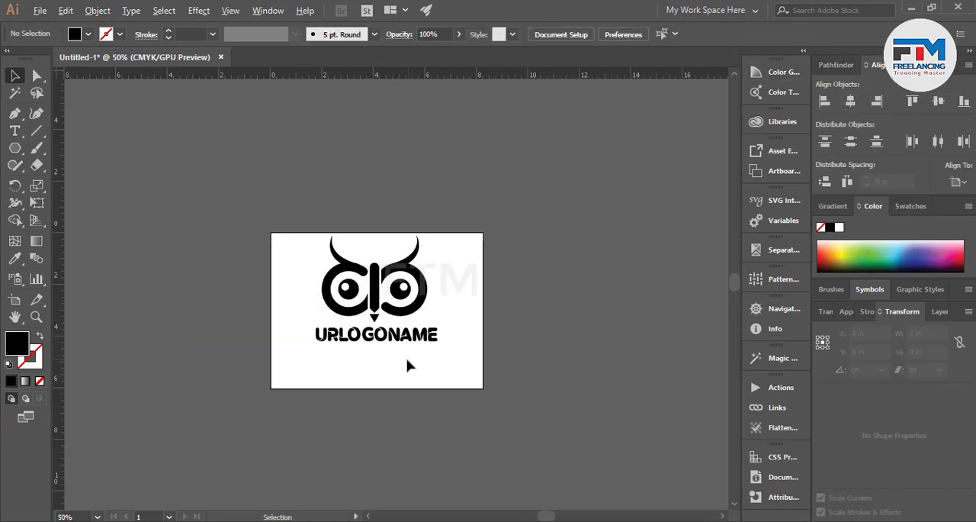
pyautogui.scroll(2, 405, 348)
pyautogui.scroll(-1, 401, 351)
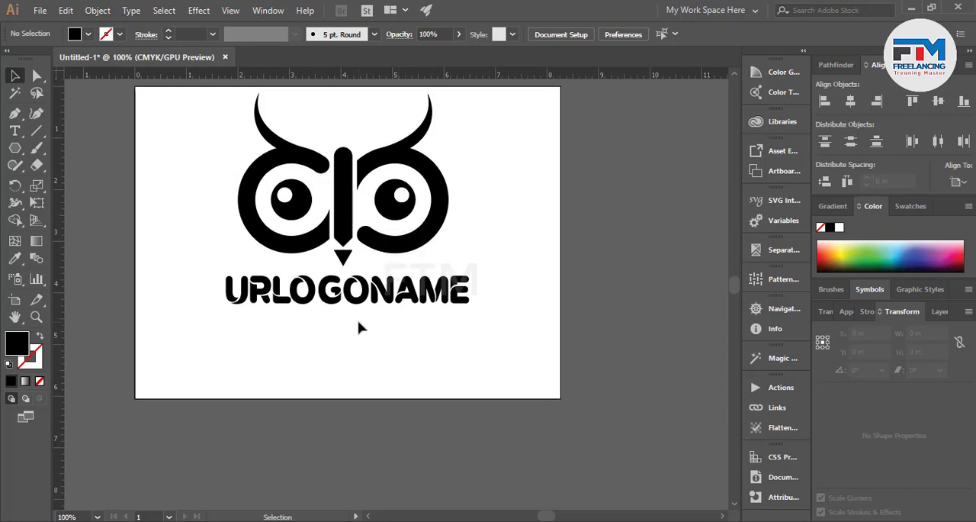
# Duplicate the logo name directly below the original and select all of the copy's text.
pyautogui.moveTo(358, 301); pyautogui.dragTo(363, 340)
pyautogui.press('t')
pyautogui.moveTo(473, 328); pyautogui.dragTo(158, 329)
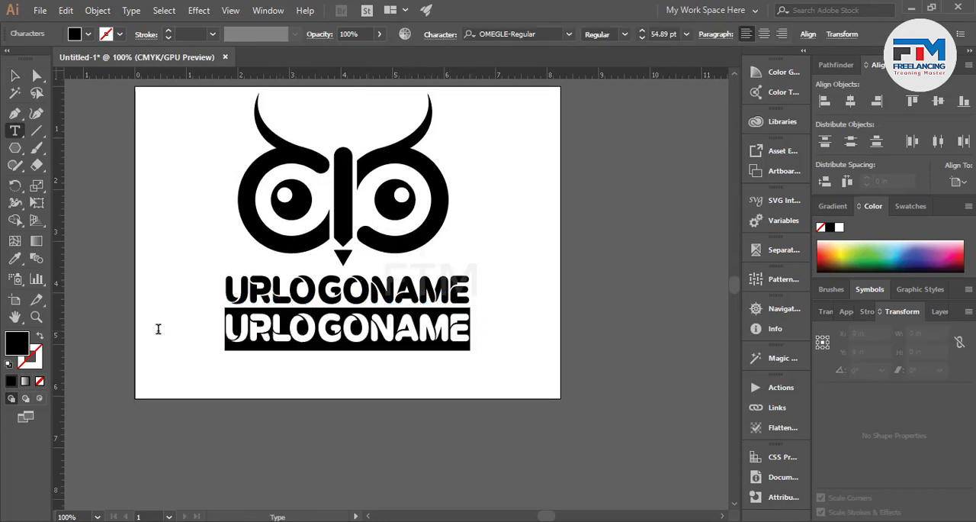
# Try successive font families on the duplicated logo name and settle on Nexa Light.
pyautogui.click(523, 35)
pyautogui.press('Down')
pyautogui.press('Down')
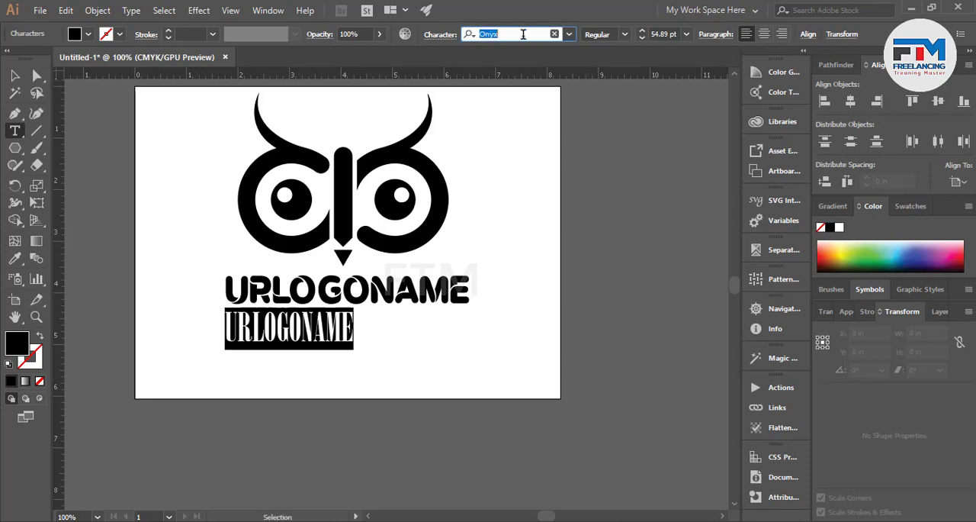
pyautogui.press('Down')
pyautogui.press('Down')
pyautogui.press('Down')
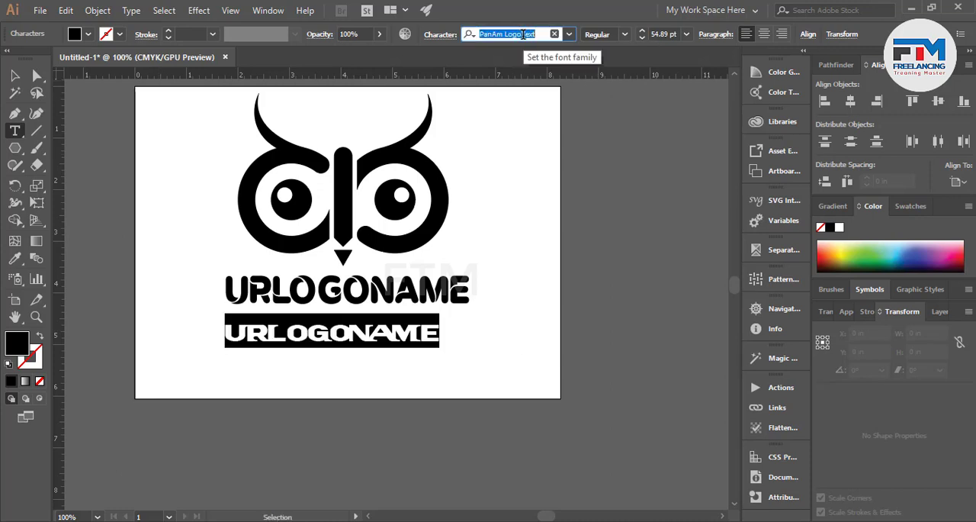
pyautogui.press('Down')
pyautogui.press('Down')
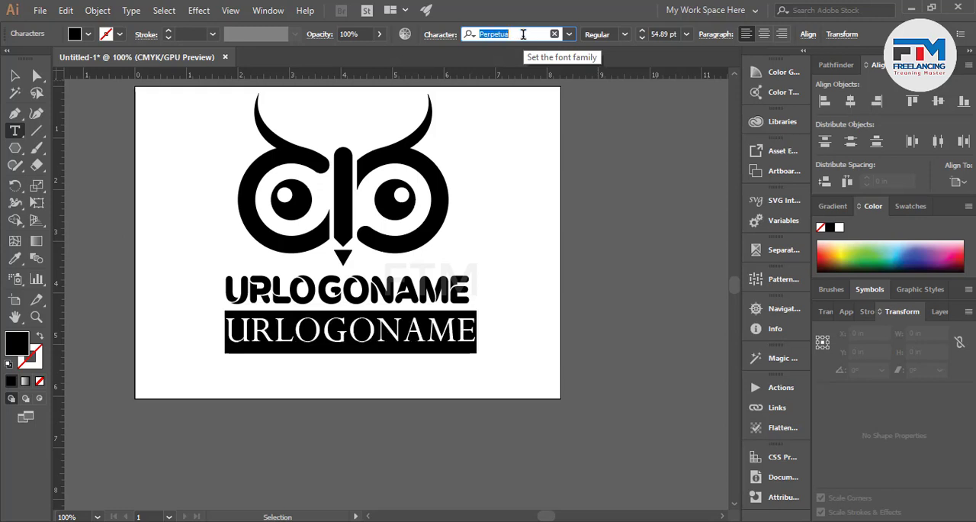
pyautogui.write('n')
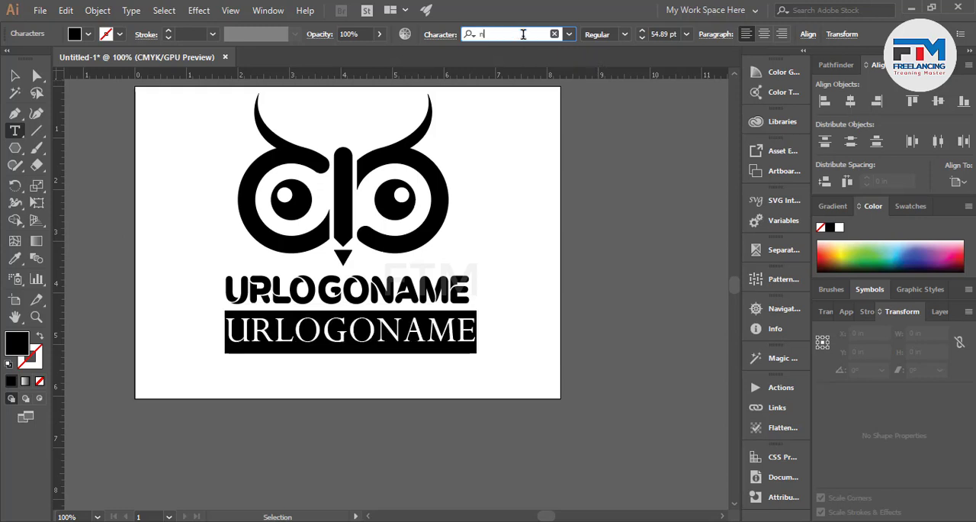
pyautogui.write('ext')
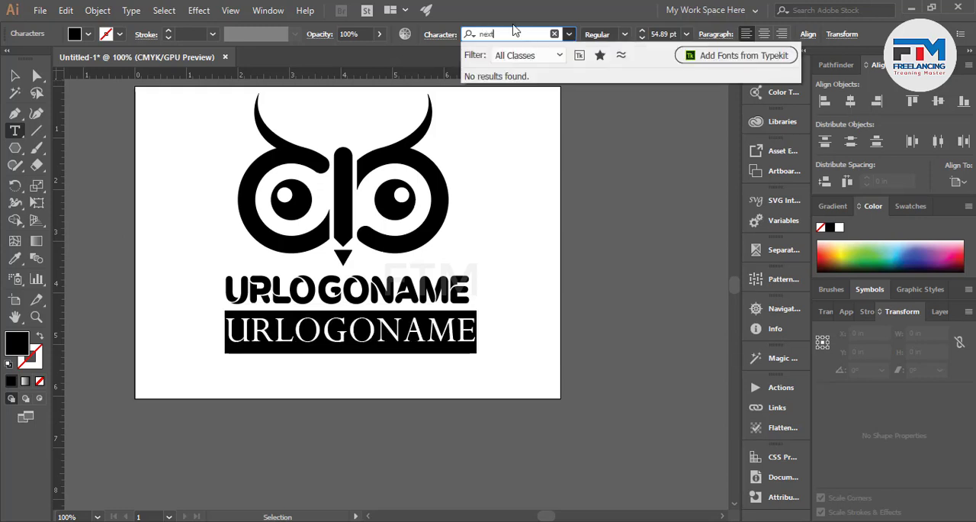
pyautogui.press('BackSpace')
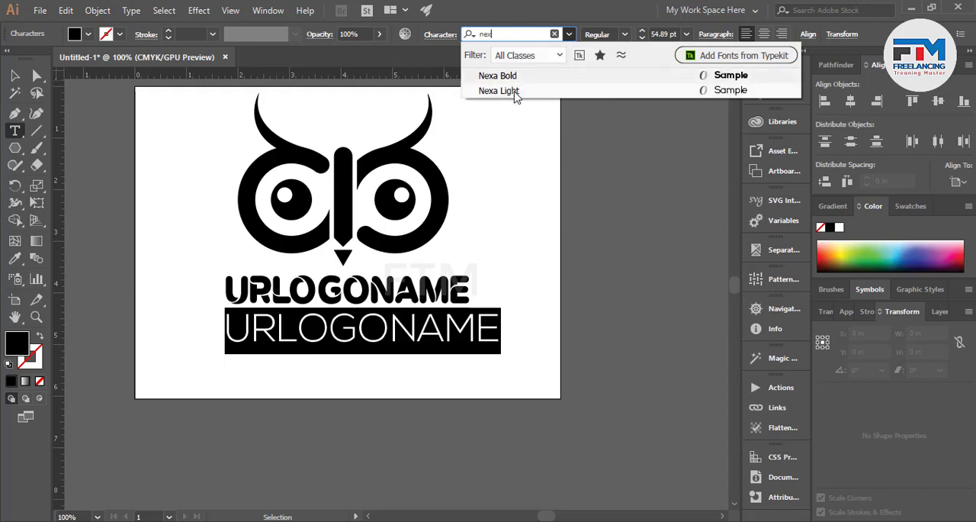
pyautogui.click(517, 91)
# Reduce the duplicated name's font size to 27 pt.
pyautogui.click(653, 34)
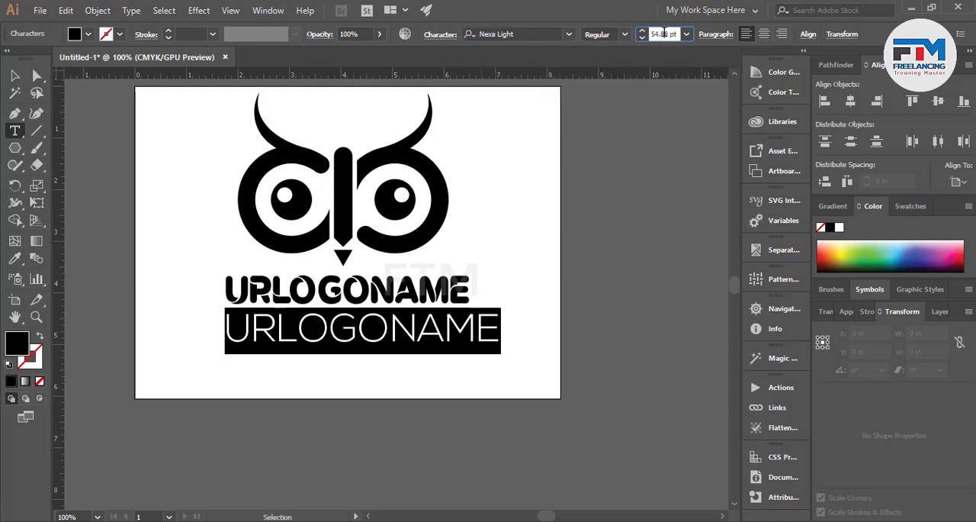
pyautogui.scroll(-20, 663, 34)
pyautogui.scroll(-4, 664, 33)
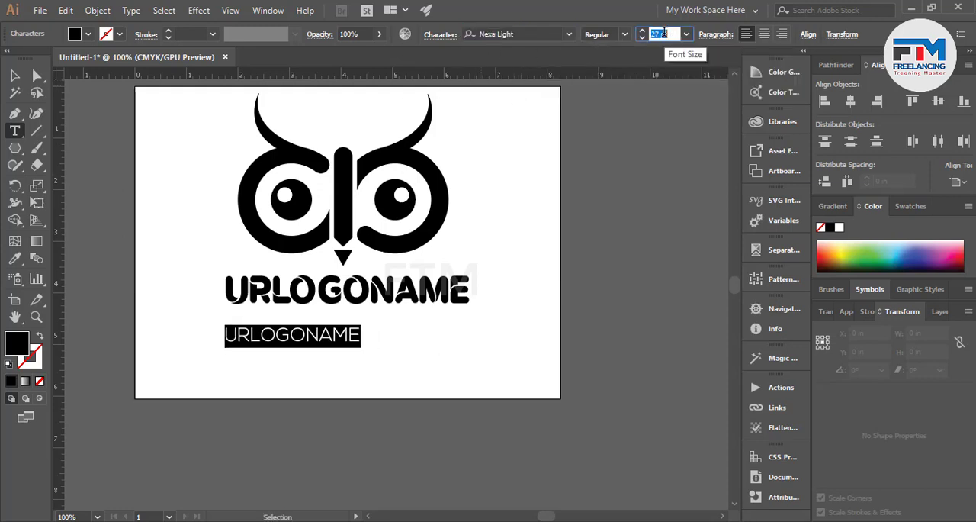
# Move the small Nexa Light line up close beneath the main logo name and centre it horizontally.
pyautogui.click(15, 75)
pyautogui.click(107, 146)
pyautogui.moveTo(289, 347); pyautogui.dragTo(339, 339)
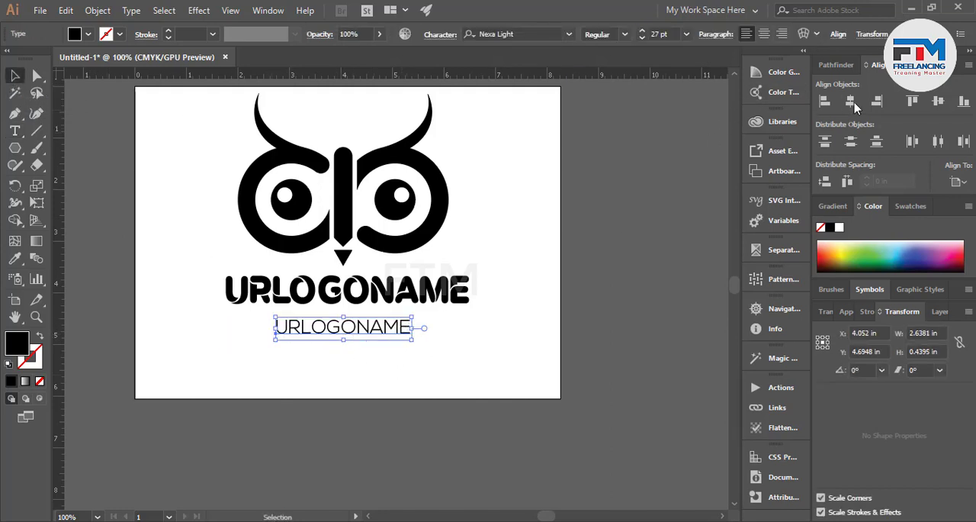
pyautogui.click(529, 342)
pyautogui.scroll(2, 358, 333)
pyautogui.moveTo(341, 324); pyautogui.dragTo(331, 305)
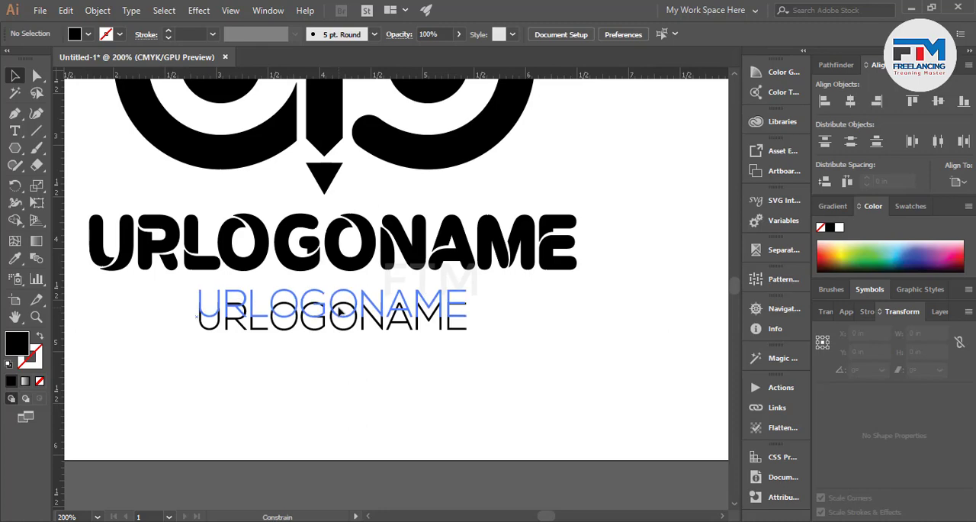
pyautogui.click(363, 377)
# Scale the owl face down to about 2.95 by 2.41 in and centre it horizontally above the two text lines.
pyautogui.scroll(-5, 363, 377)
pyautogui.scroll(2, 355, 393)
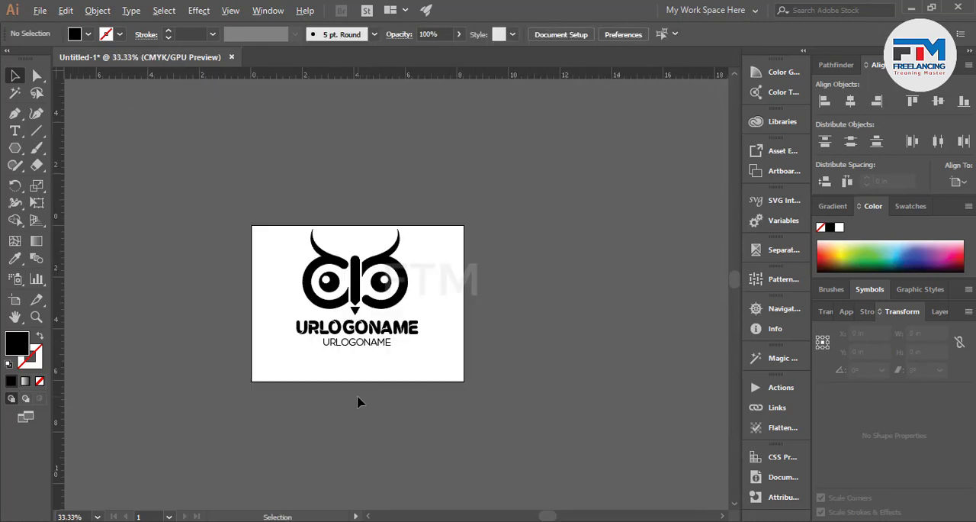
pyautogui.moveTo(410, 247); pyautogui.dragTo(439, 237)
pyautogui.click(411, 267)
pyautogui.scroll(1, 375, 181)
pyautogui.click(361, 215)
pyautogui.moveTo(421, 230); pyautogui.dragTo(398, 244)
pyautogui.moveTo(187, 183); pyautogui.dragTo(404, 299)
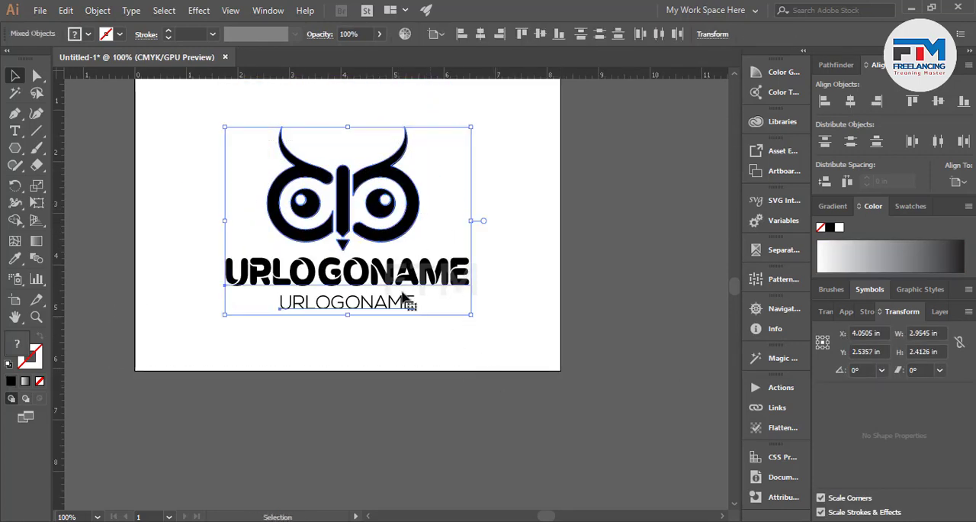
pyautogui.click(504, 252)
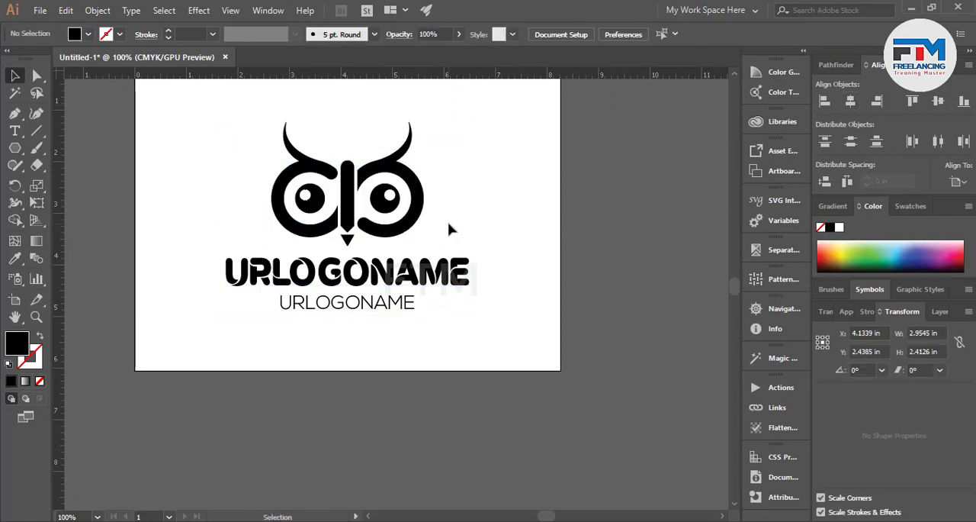
# Scale the whole logo with both text lines to about 2.70 by 2.12 in and place it centred near the artboard's upper edge.
pyautogui.scroll(-3, 423, 259)
pyautogui.hotkey('ctrl', 'a')
pyautogui.scroll(1, 450, 265)
pyautogui.scroll(2, 450, 266)
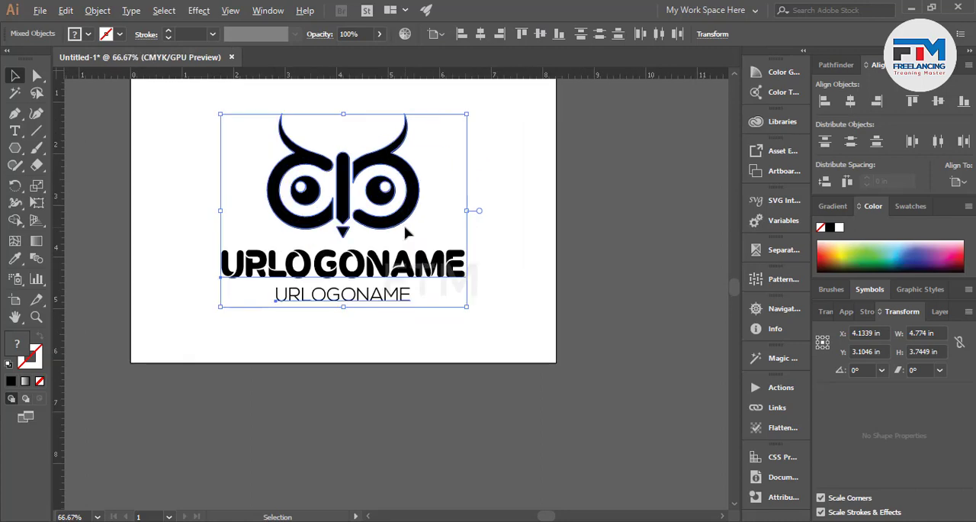
pyautogui.scroll(1, 398, 336)
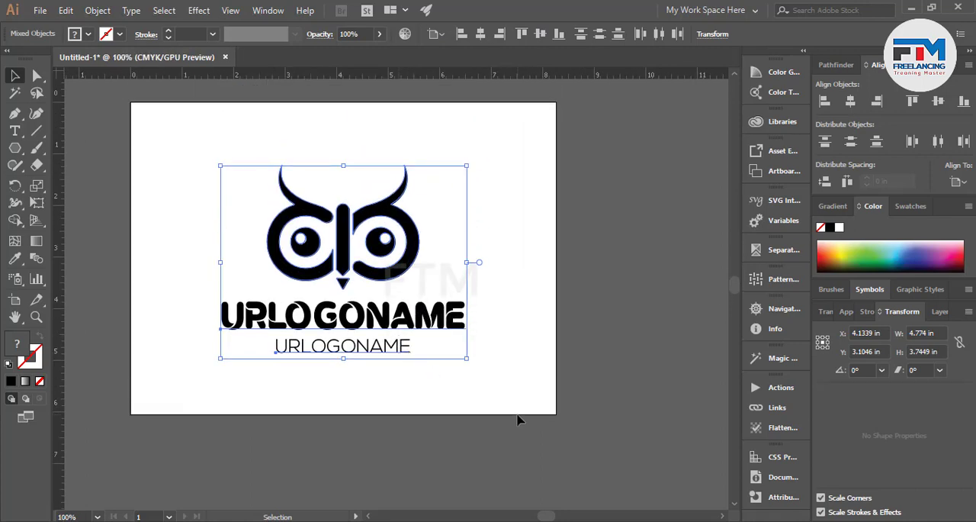
pyautogui.moveTo(460, 358); pyautogui.dragTo(376, 219)
pyautogui.click(373, 292)
pyautogui.click(376, 218)
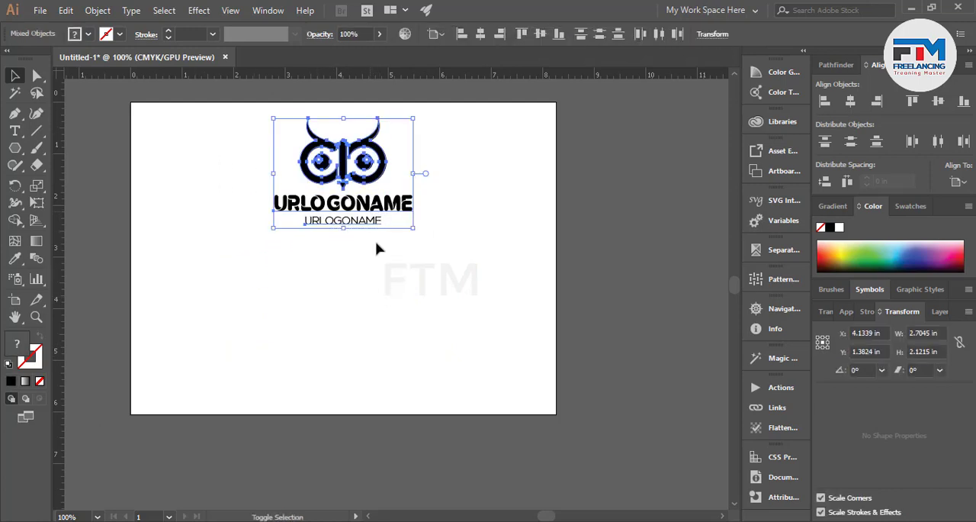
# Duplicate the complete logo straight down into the lower part of the artboard.
pyautogui.click(261, 154)
pyautogui.moveTo(261, 154); pyautogui.dragTo(478, 268)
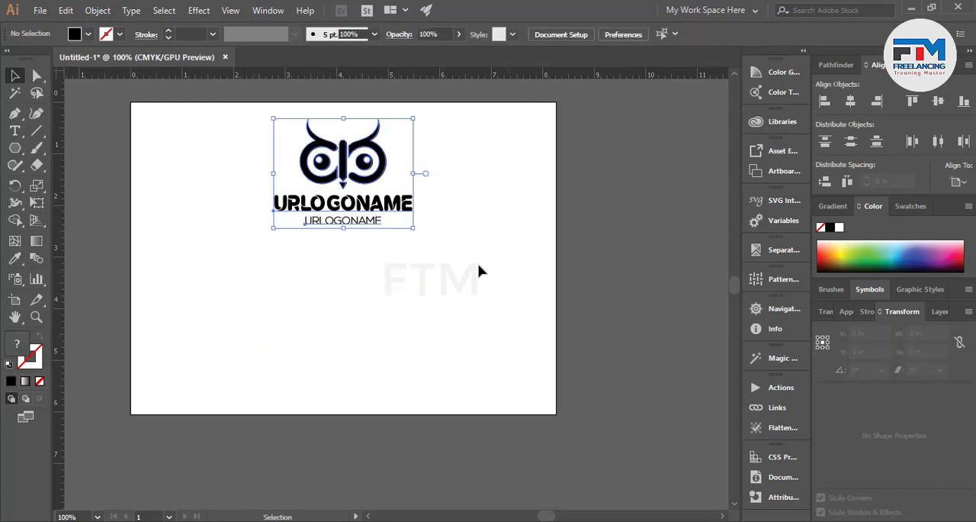
pyautogui.moveTo(374, 212); pyautogui.dragTo(394, 372)
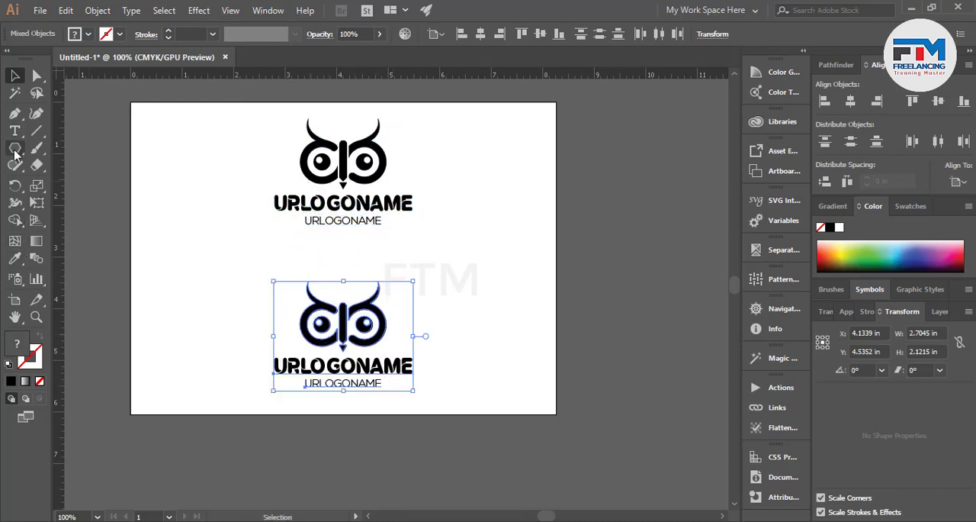
# Draw a black rectangle about 9 by 3.69 in behind the lower logo copy, covering the artboard's lower half.
pyautogui.moveTo(15, 147); pyautogui.dragTo(46, 148)
pyautogui.moveTo(116, 248); pyautogui.dragTo(366, 352)
pyautogui.moveTo(408, 379); pyautogui.dragTo(581, 439)
# Fill the entire lower logo copy white against the black rectangle.
pyautogui.click(15, 75)
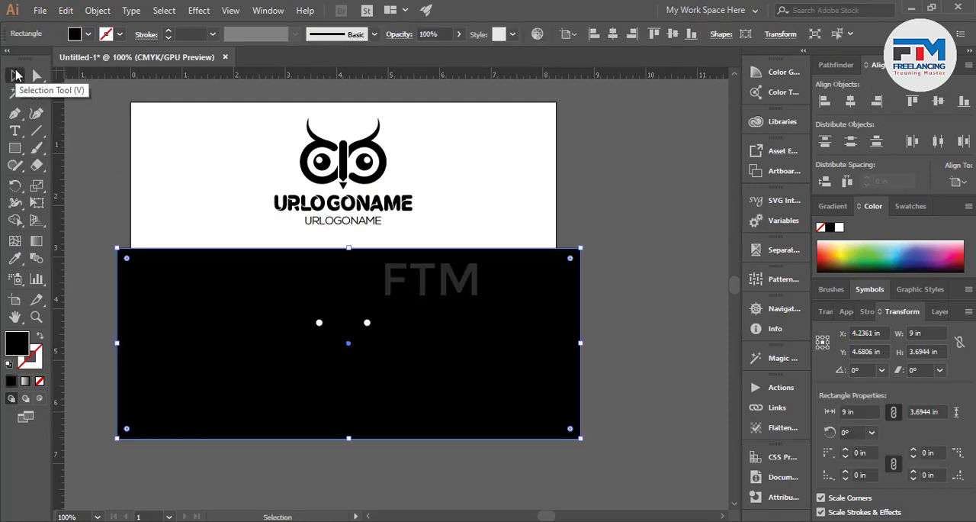
pyautogui.moveTo(211, 243); pyautogui.dragTo(494, 372)
pyautogui.keyDown('shift'); pyautogui.click(493, 372); pyautogui.keyUp('shift')
pyautogui.hotkey('ctrl', 'shift', ']')
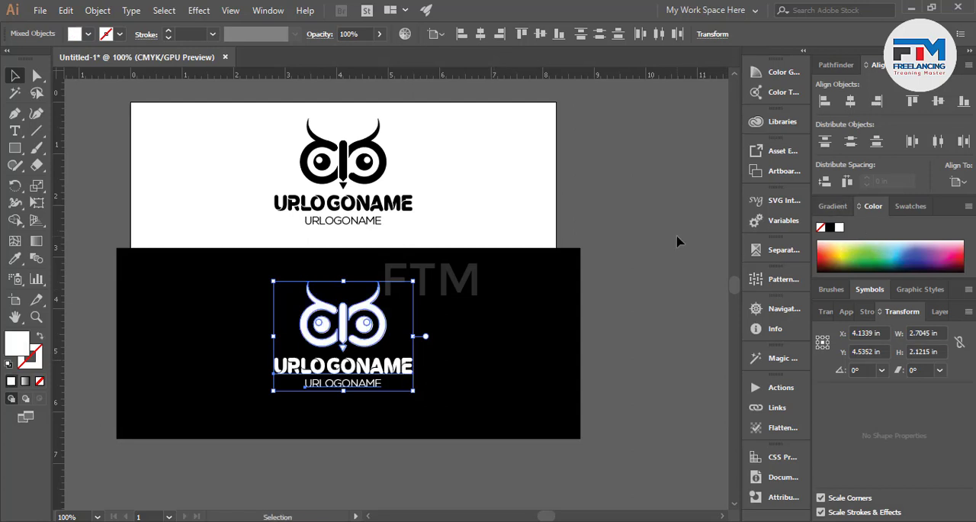
pyautogui.click(631, 305)
# Fill the small highlight circles in both pupils of the white owl black.
pyautogui.scroll(5, 361, 364)
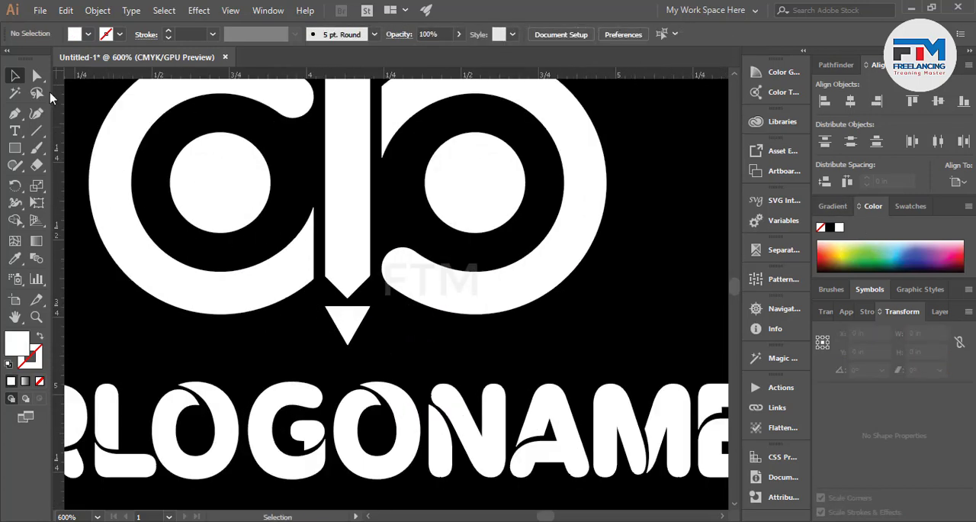
pyautogui.click(32, 75)
pyautogui.click(216, 175)
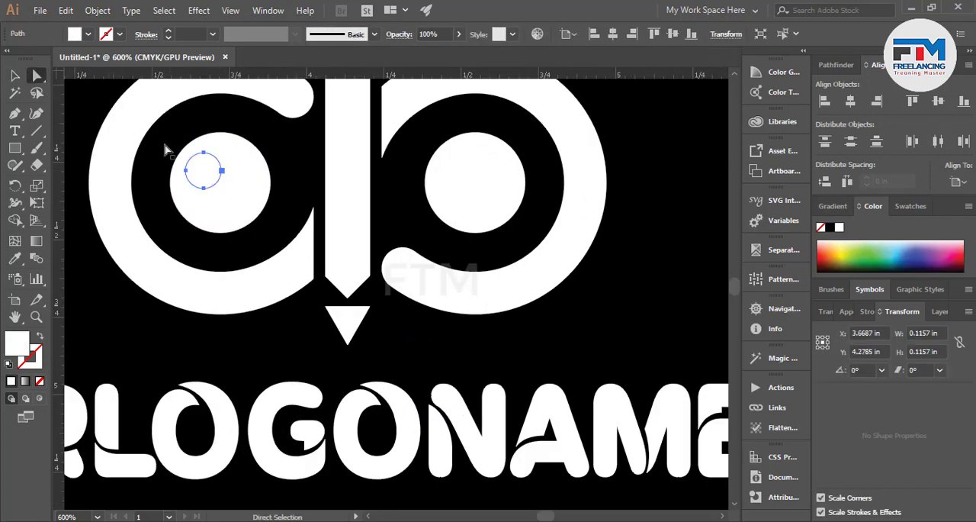
pyautogui.keyDown('shift'); pyautogui.click(474, 165); pyautogui.keyUp('shift')
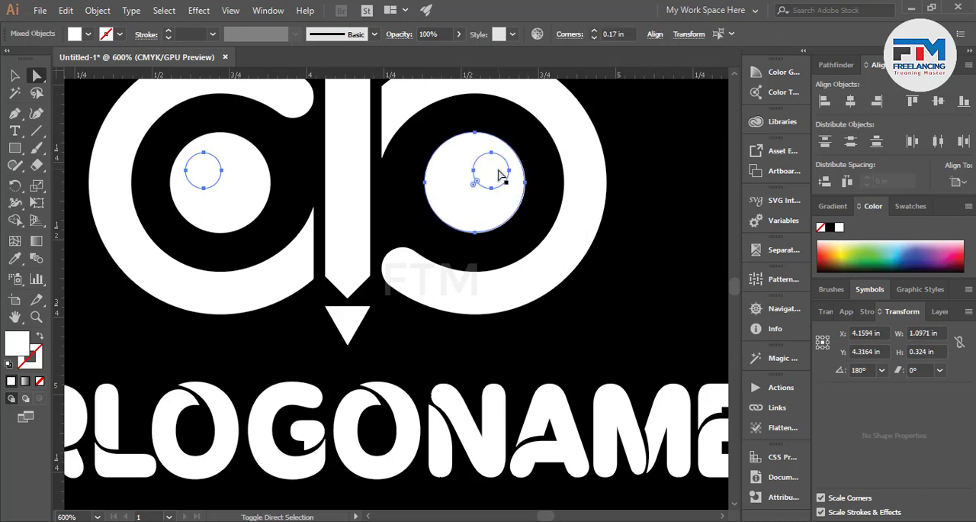
pyautogui.keyDown('shift'); pyautogui.click(510, 220); pyautogui.keyUp('shift')
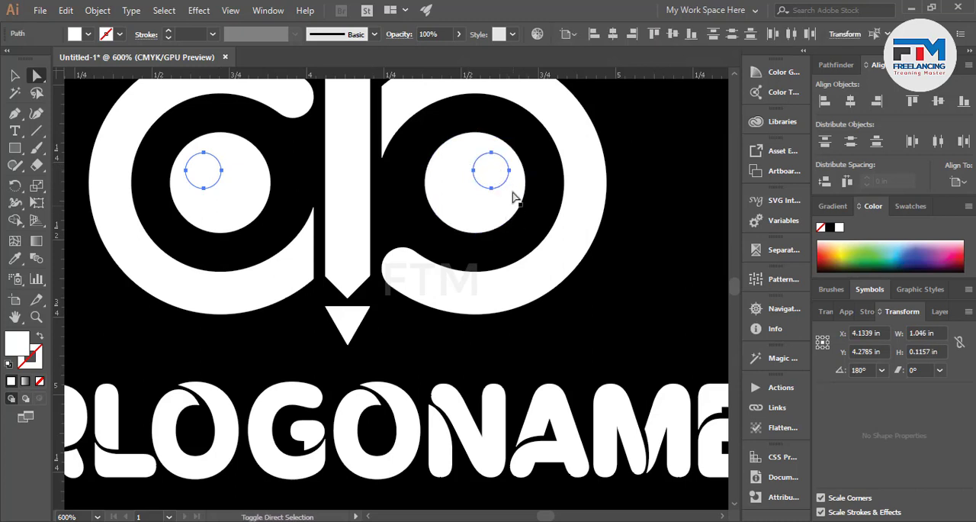
pyautogui.click(830, 226)
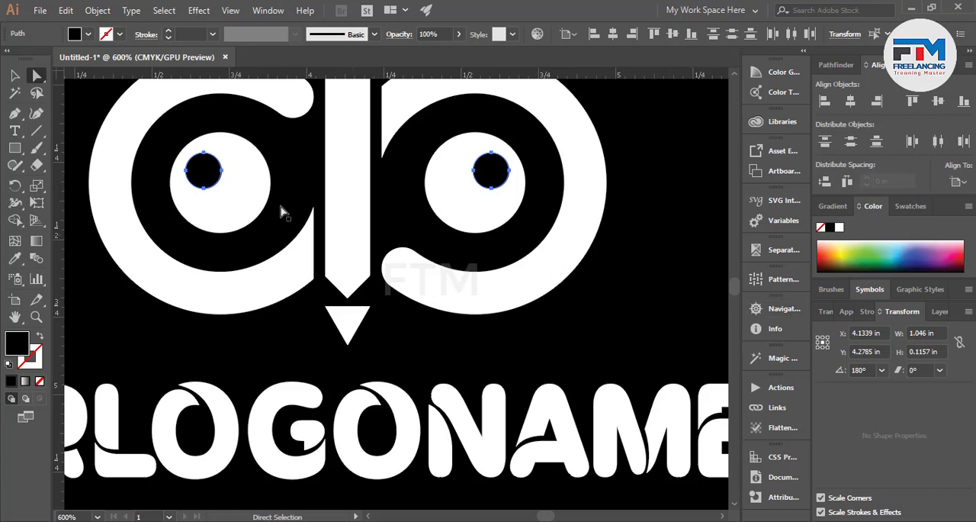
# Try to place a copy of the white owl's right-eye highlight on the inner side of its pupil.
pyautogui.click(496, 172)
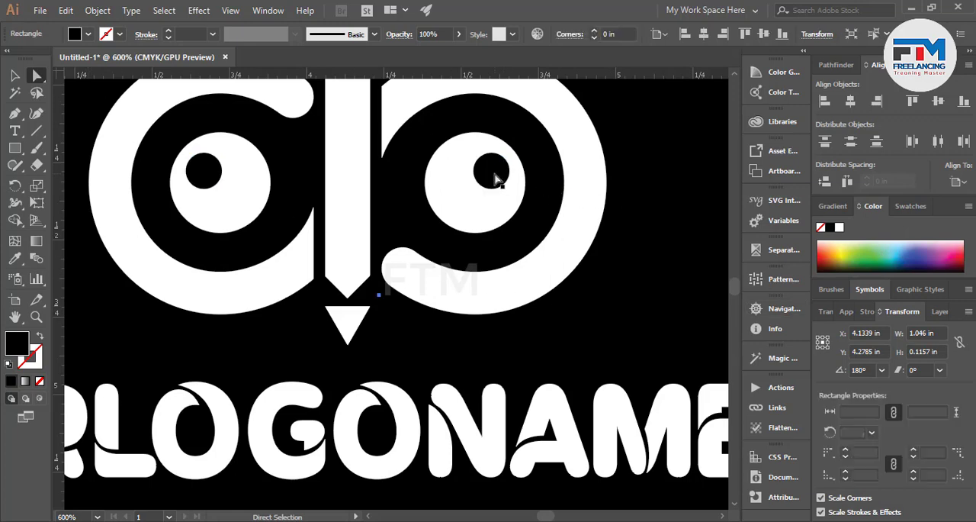
pyautogui.moveTo(494, 177); pyautogui.dragTo(459, 175)
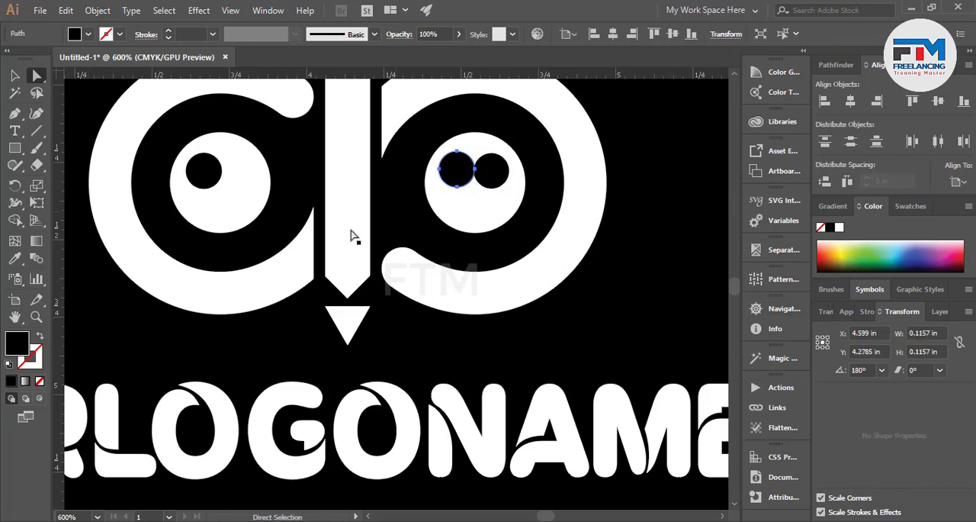
pyautogui.keyDown('alt'); pyautogui.scroll(-2, 484, 188); pyautogui.keyUp('alt')
pyautogui.keyDown('alt'); pyautogui.scroll(4, 429, 203); pyautogui.keyUp('alt')
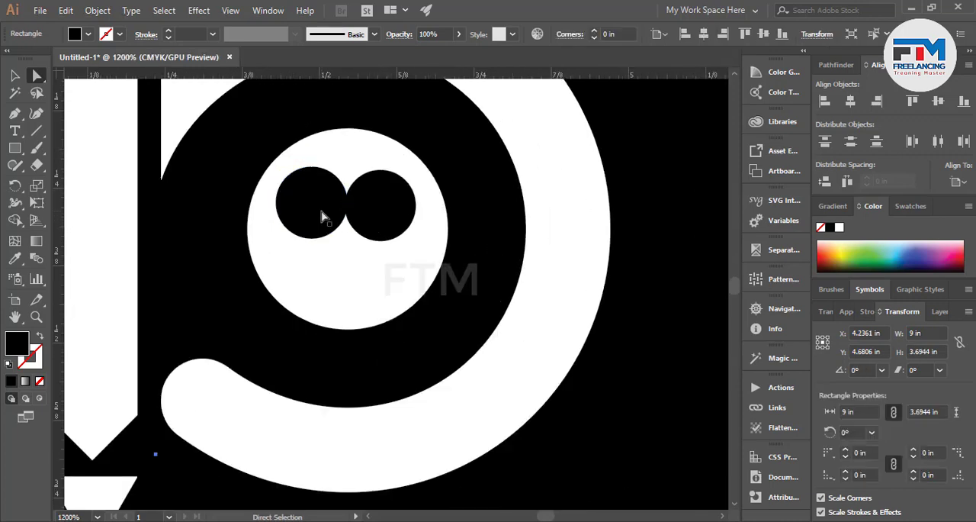
pyautogui.hotkey('ctrl', 'z')
# Shift the white owl's right-eye highlight toward the beak by whitening the original and filling a level copy of it black.
pyautogui.press('a')
pyautogui.click(839, 226)
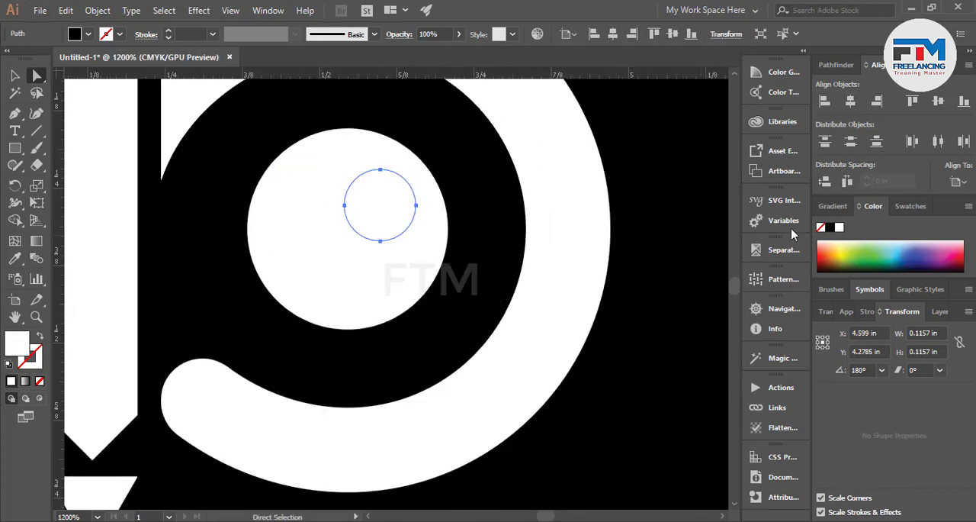
pyautogui.moveTo(387, 211); pyautogui.dragTo(302, 211)
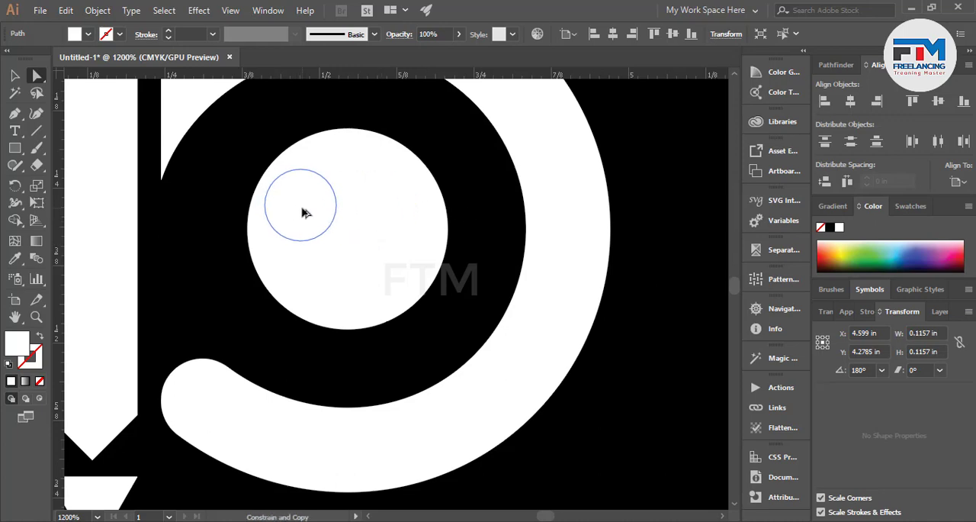
pyautogui.moveTo(837, 264); pyautogui.dragTo(822, 291)
pyautogui.scroll(-8, 377, 321)
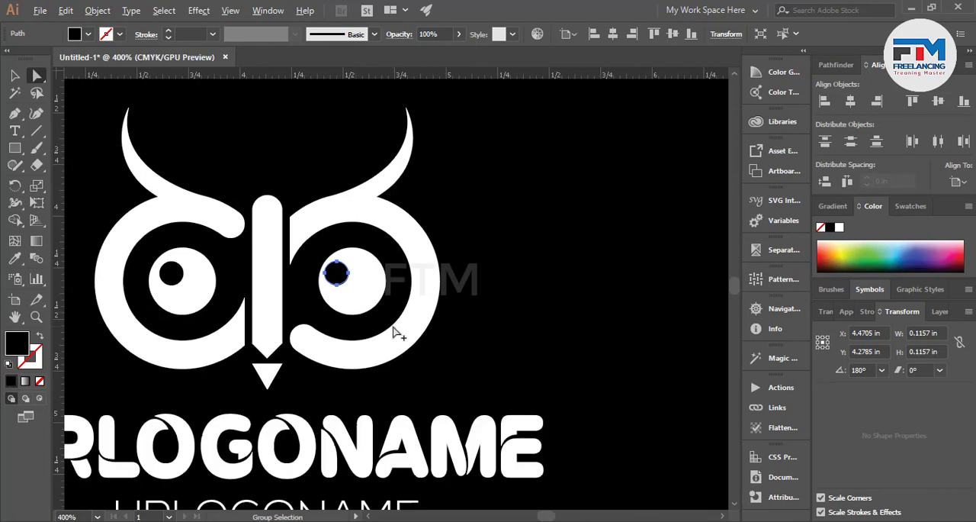
pyautogui.click(448, 405)
# Shift the upper owl's right-eye highlight toward the beak by blackening the original and filling a level copy of it white.
pyautogui.scroll(5, 388, 253)
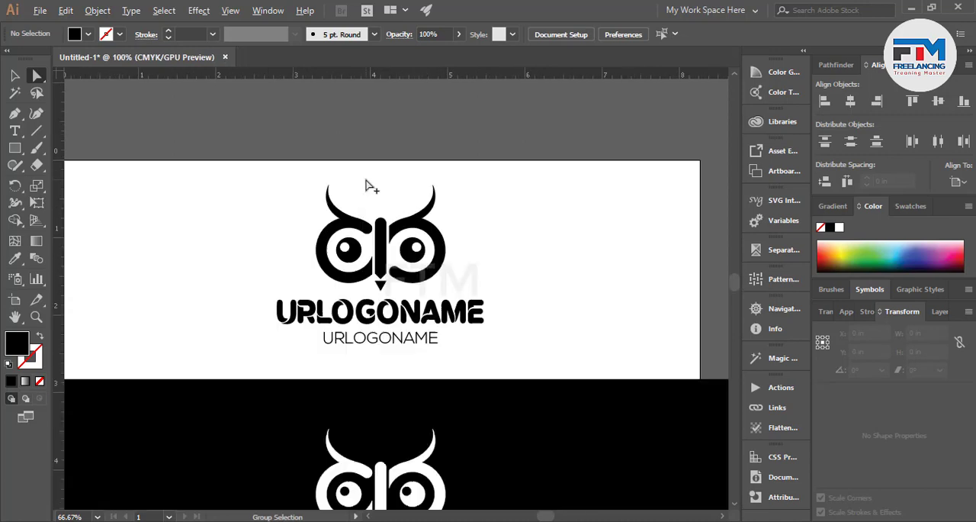
pyautogui.scroll(3, 442, 282)
pyautogui.moveTo(499, 266); pyautogui.dragTo(466, 273)
pyautogui.hotkey('ctrl', 'z')
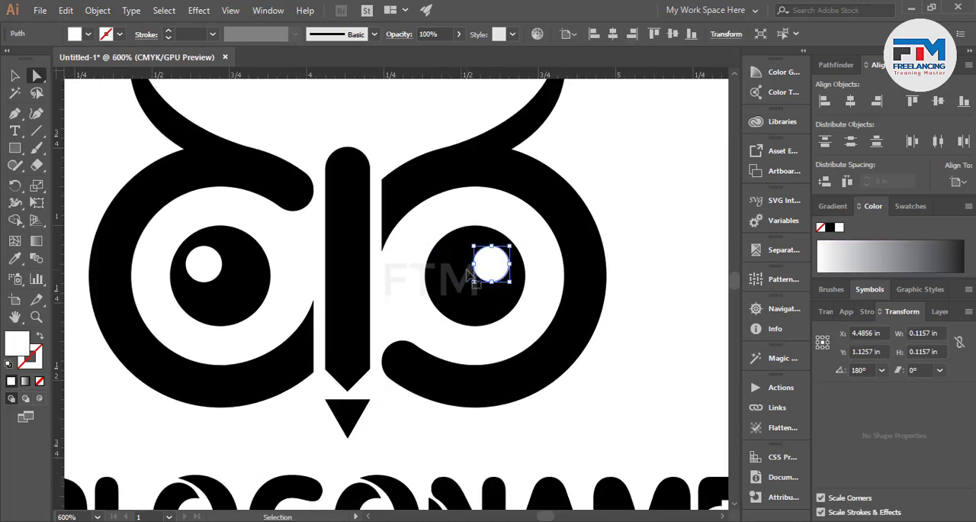
pyautogui.click(854, 266)
pyautogui.click(829, 227)
pyautogui.moveTo(490, 271); pyautogui.dragTo(455, 270)
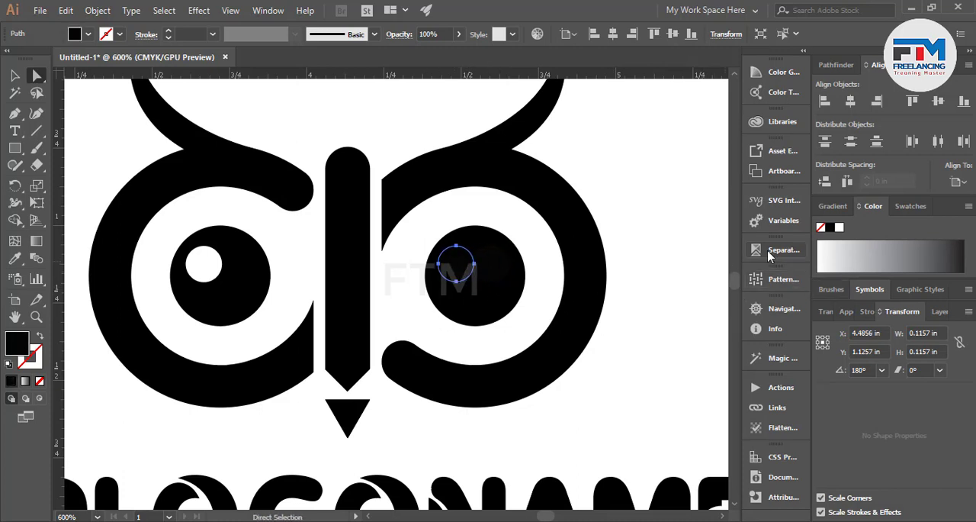
pyautogui.click(838, 258)
pyautogui.moveTo(838, 259); pyautogui.dragTo(709, 249)
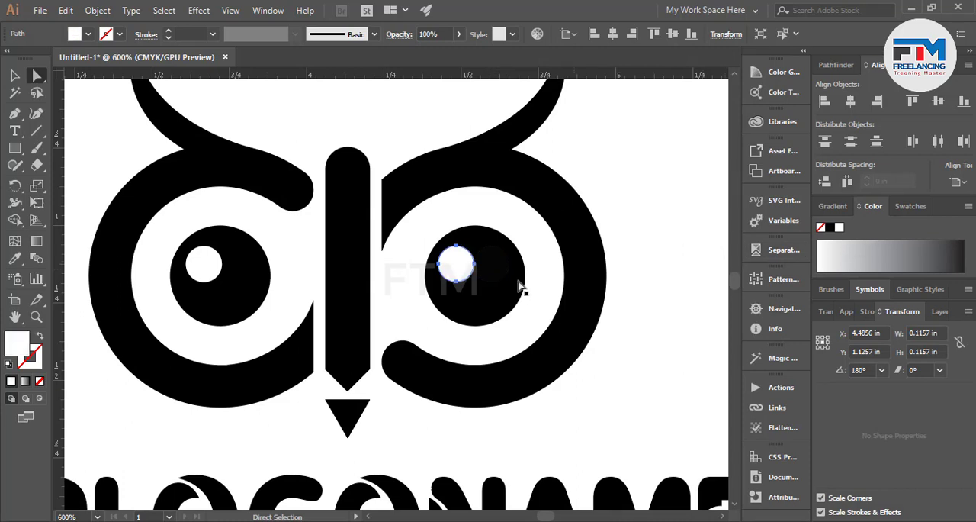
# Deselect the upper owl's highlight and examine both logo versions together at full-artboard scale.
pyautogui.scroll(-4, 395, 308)
pyautogui.scroll(-2, 394, 310)
pyautogui.click(14, 77)
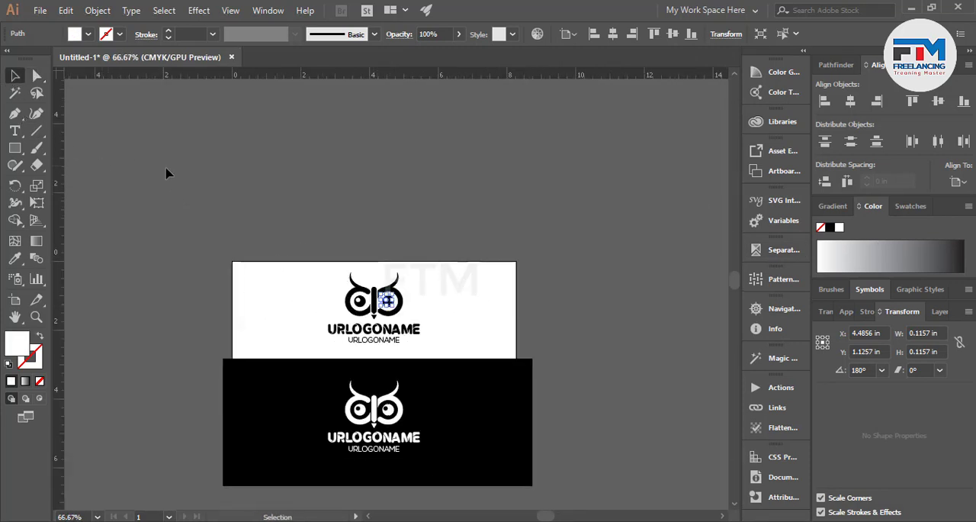
pyautogui.click(167, 173)
pyautogui.scroll(-1, 353, 283)
pyautogui.scroll(-1, 353, 281)
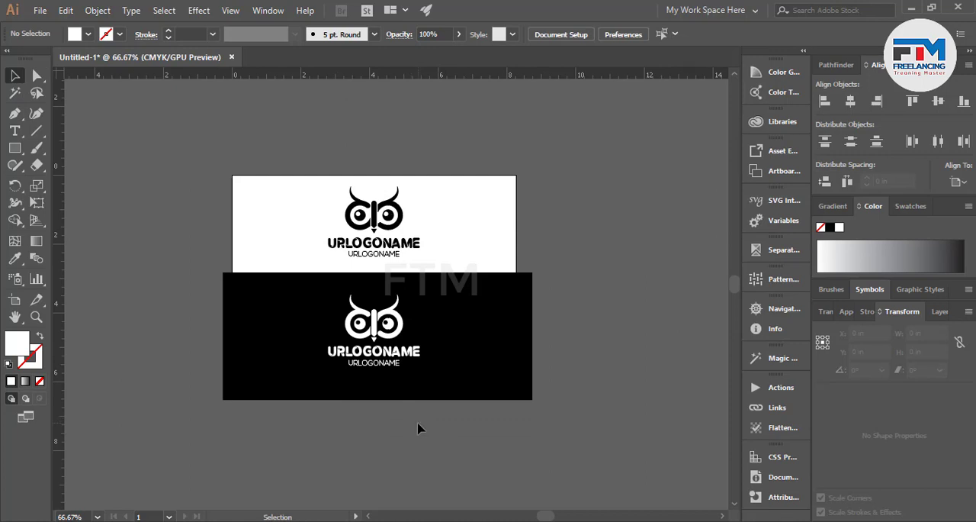
pyautogui.scroll(-2, 417, 428)
pyautogui.scroll(1, 316, 446)
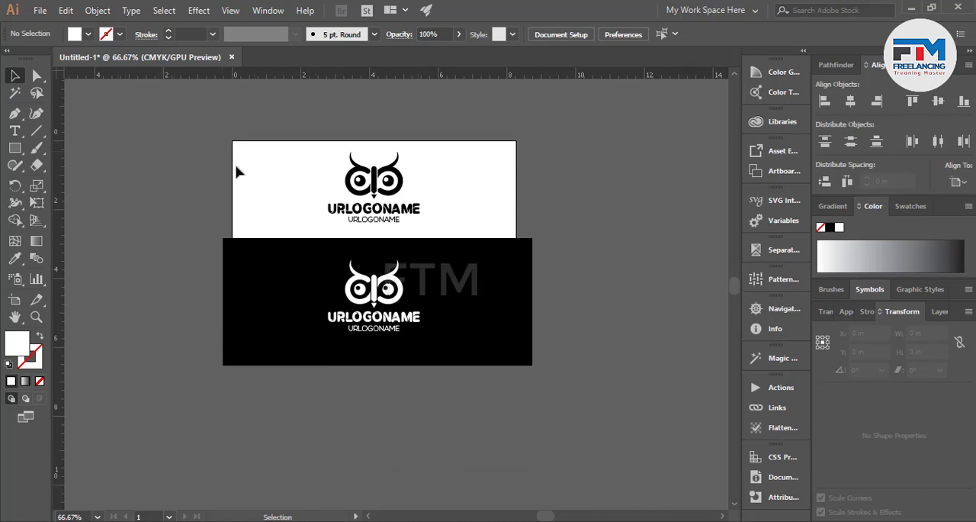
pyautogui.hotkey('ctrl', 'a')
pyautogui.scroll(1, 534, 438)
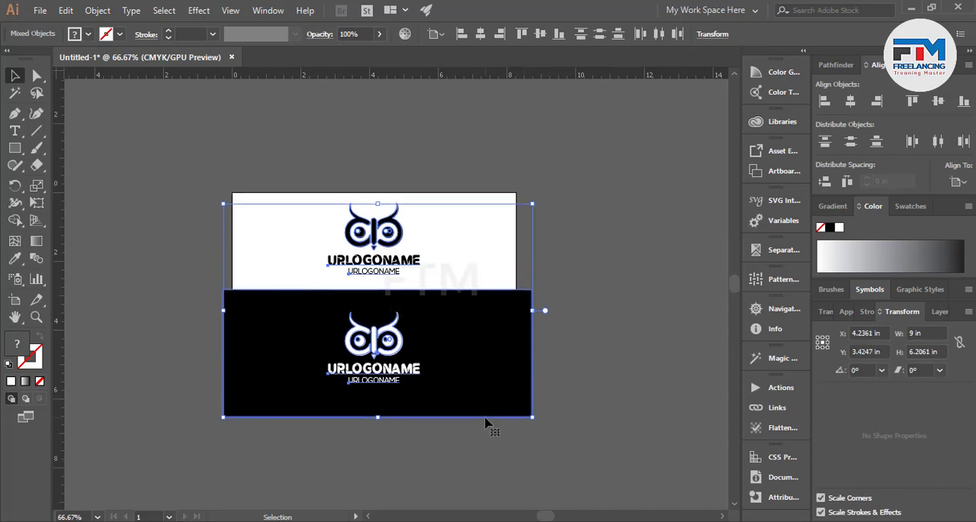
pyautogui.scroll(1, 420, 425)
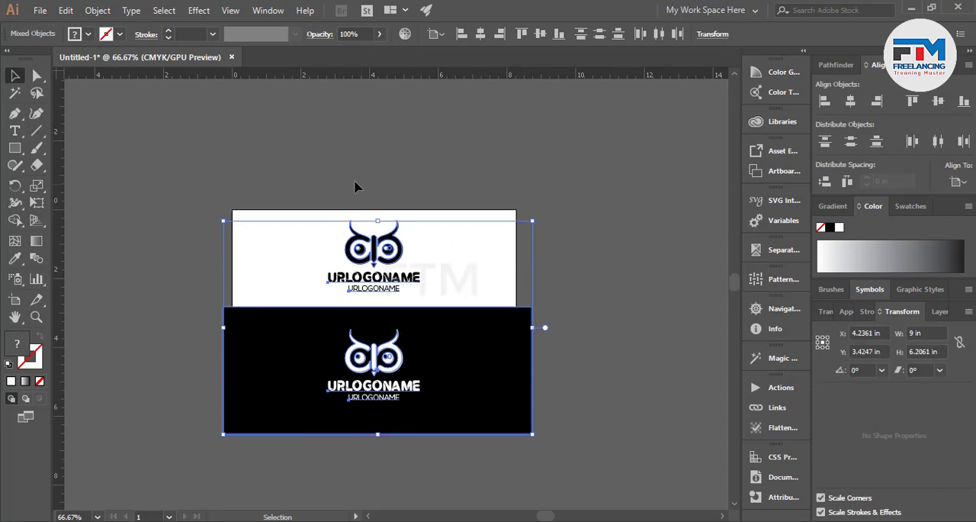
pyautogui.click(347, 186)
pyautogui.hotkey('ctrl', 'a')
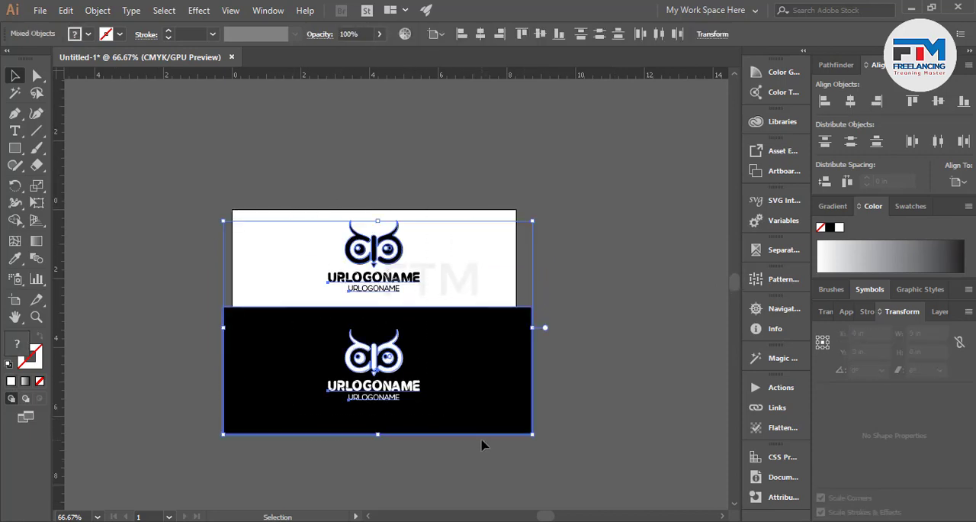
pyautogui.click(584, 212)
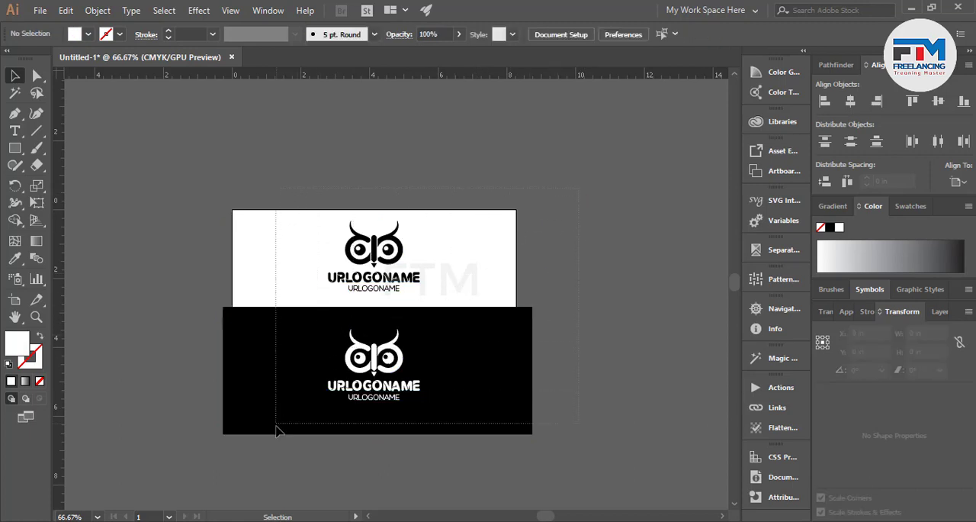
pyautogui.moveTo(277, 431); pyautogui.dragTo(277, 431)
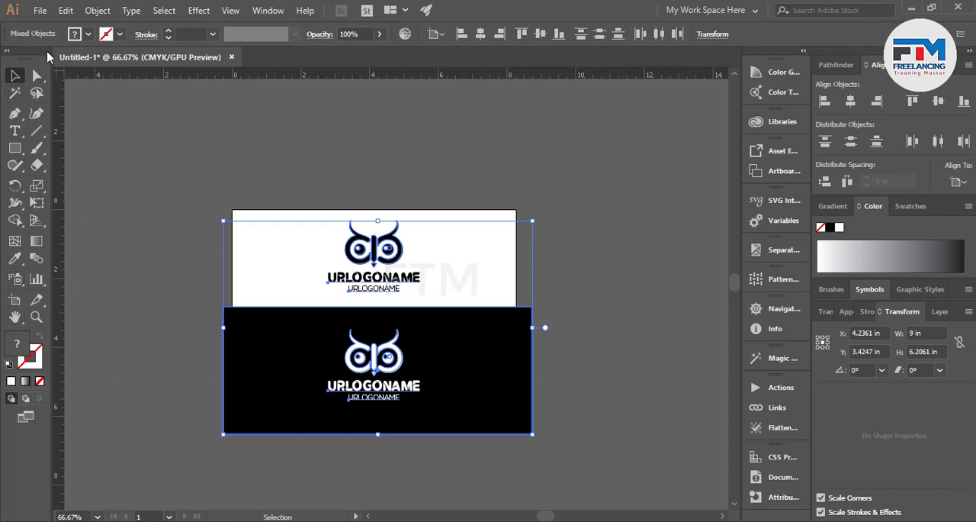
pyautogui.click(39, 11)
pyautogui.click(65, 10)
pyautogui.click(93, 7)
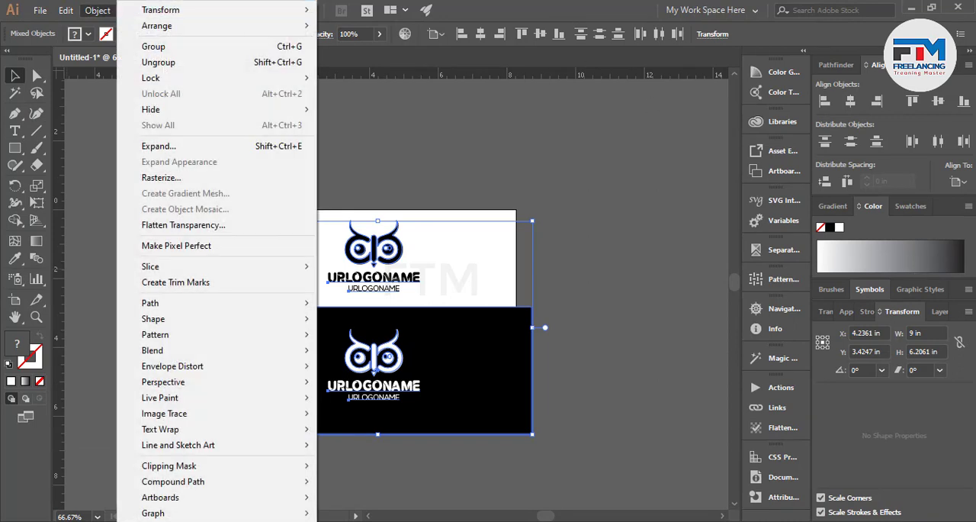
pyautogui.click(405, 168)
pyautogui.click(385, 132)
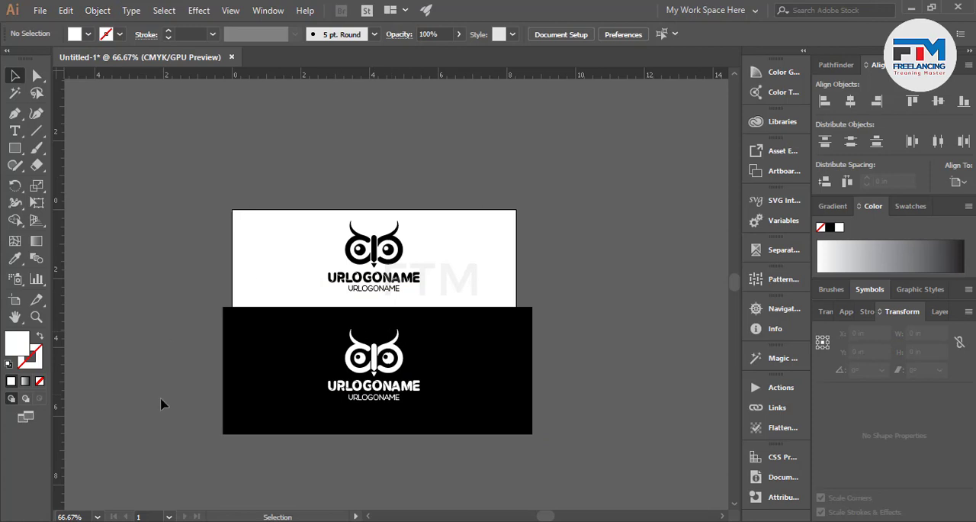
# Shrink the black background rectangle to the artboard's side and lower edges, about 8.27 in wide and 3.22 in high.
pyautogui.click(257, 358)
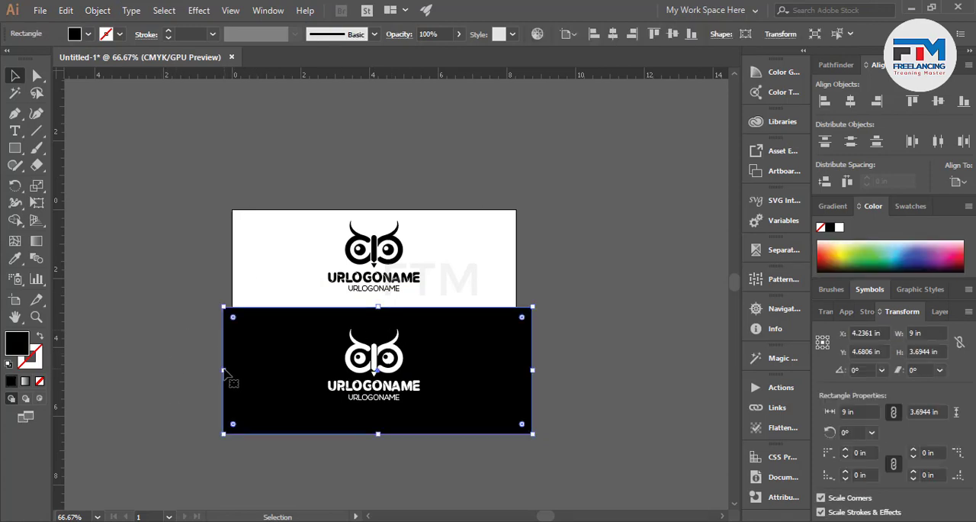
pyautogui.moveTo(220, 371); pyautogui.dragTo(234, 368)
pyautogui.moveTo(532, 371); pyautogui.dragTo(516, 372)
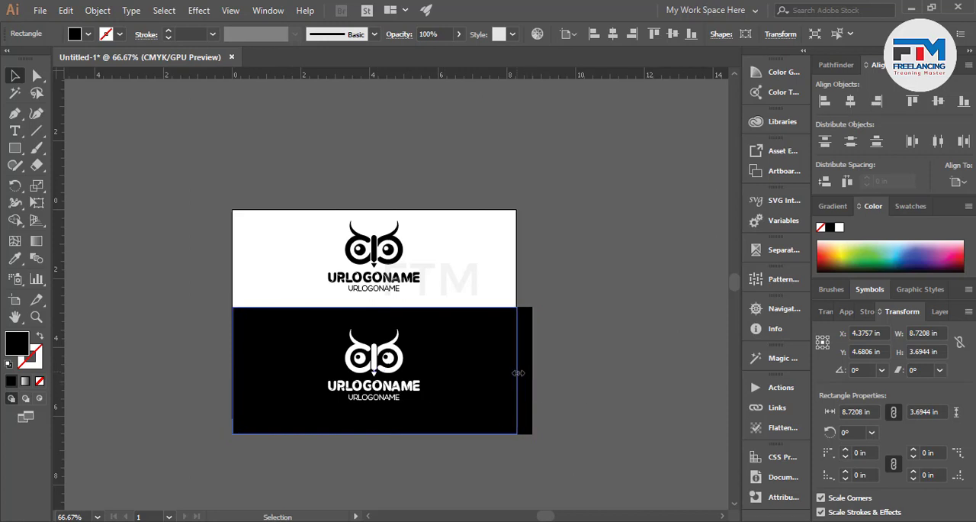
pyautogui.moveTo(373, 434); pyautogui.dragTo(370, 417)
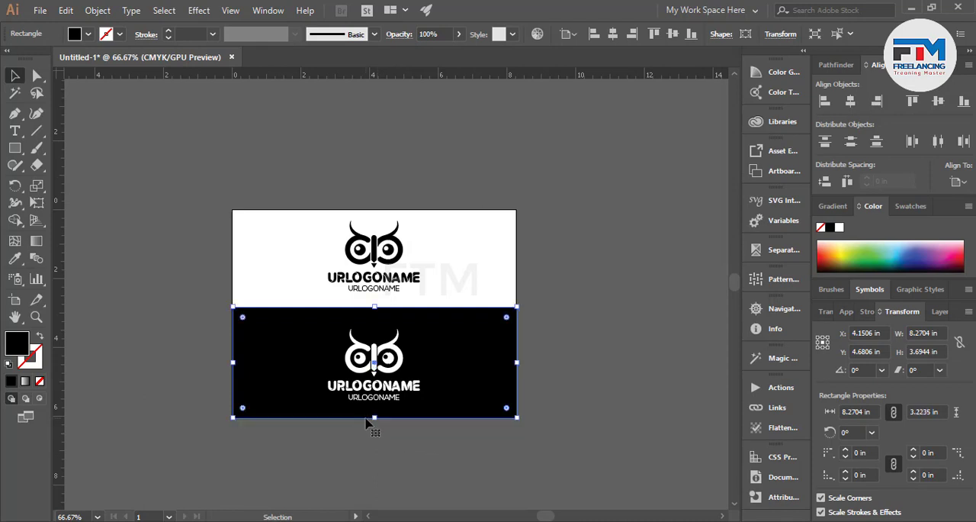
pyautogui.click(324, 468)
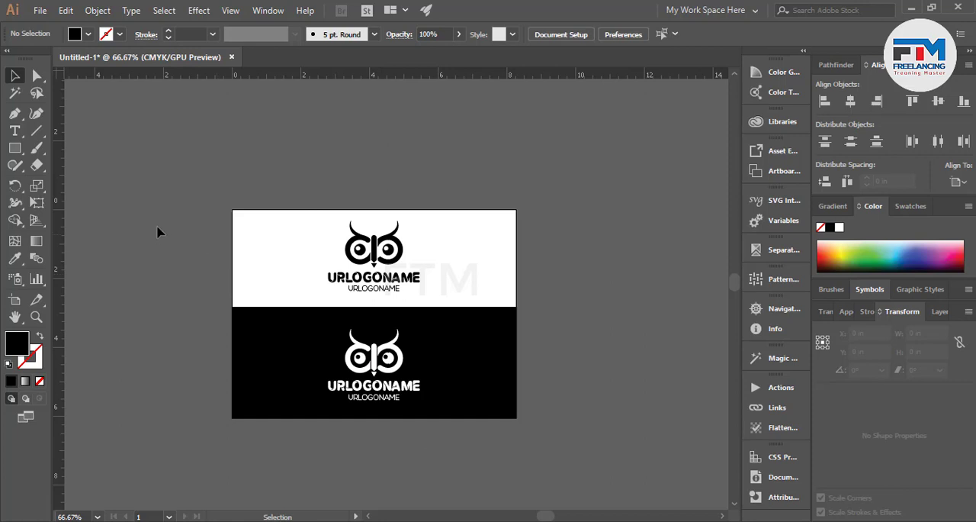
# Select both logo versions together with the black background rectangle.
pyautogui.moveTo(160, 204); pyautogui.dragTo(535, 453)
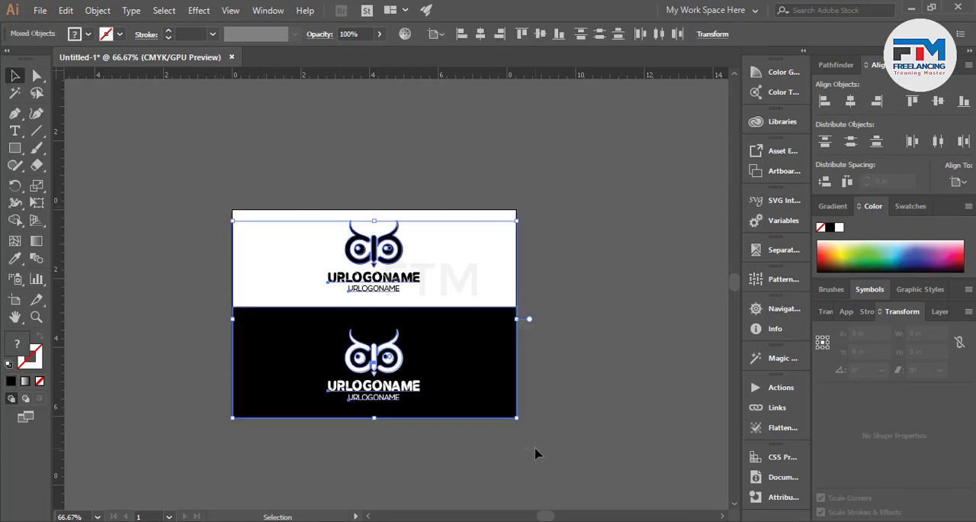